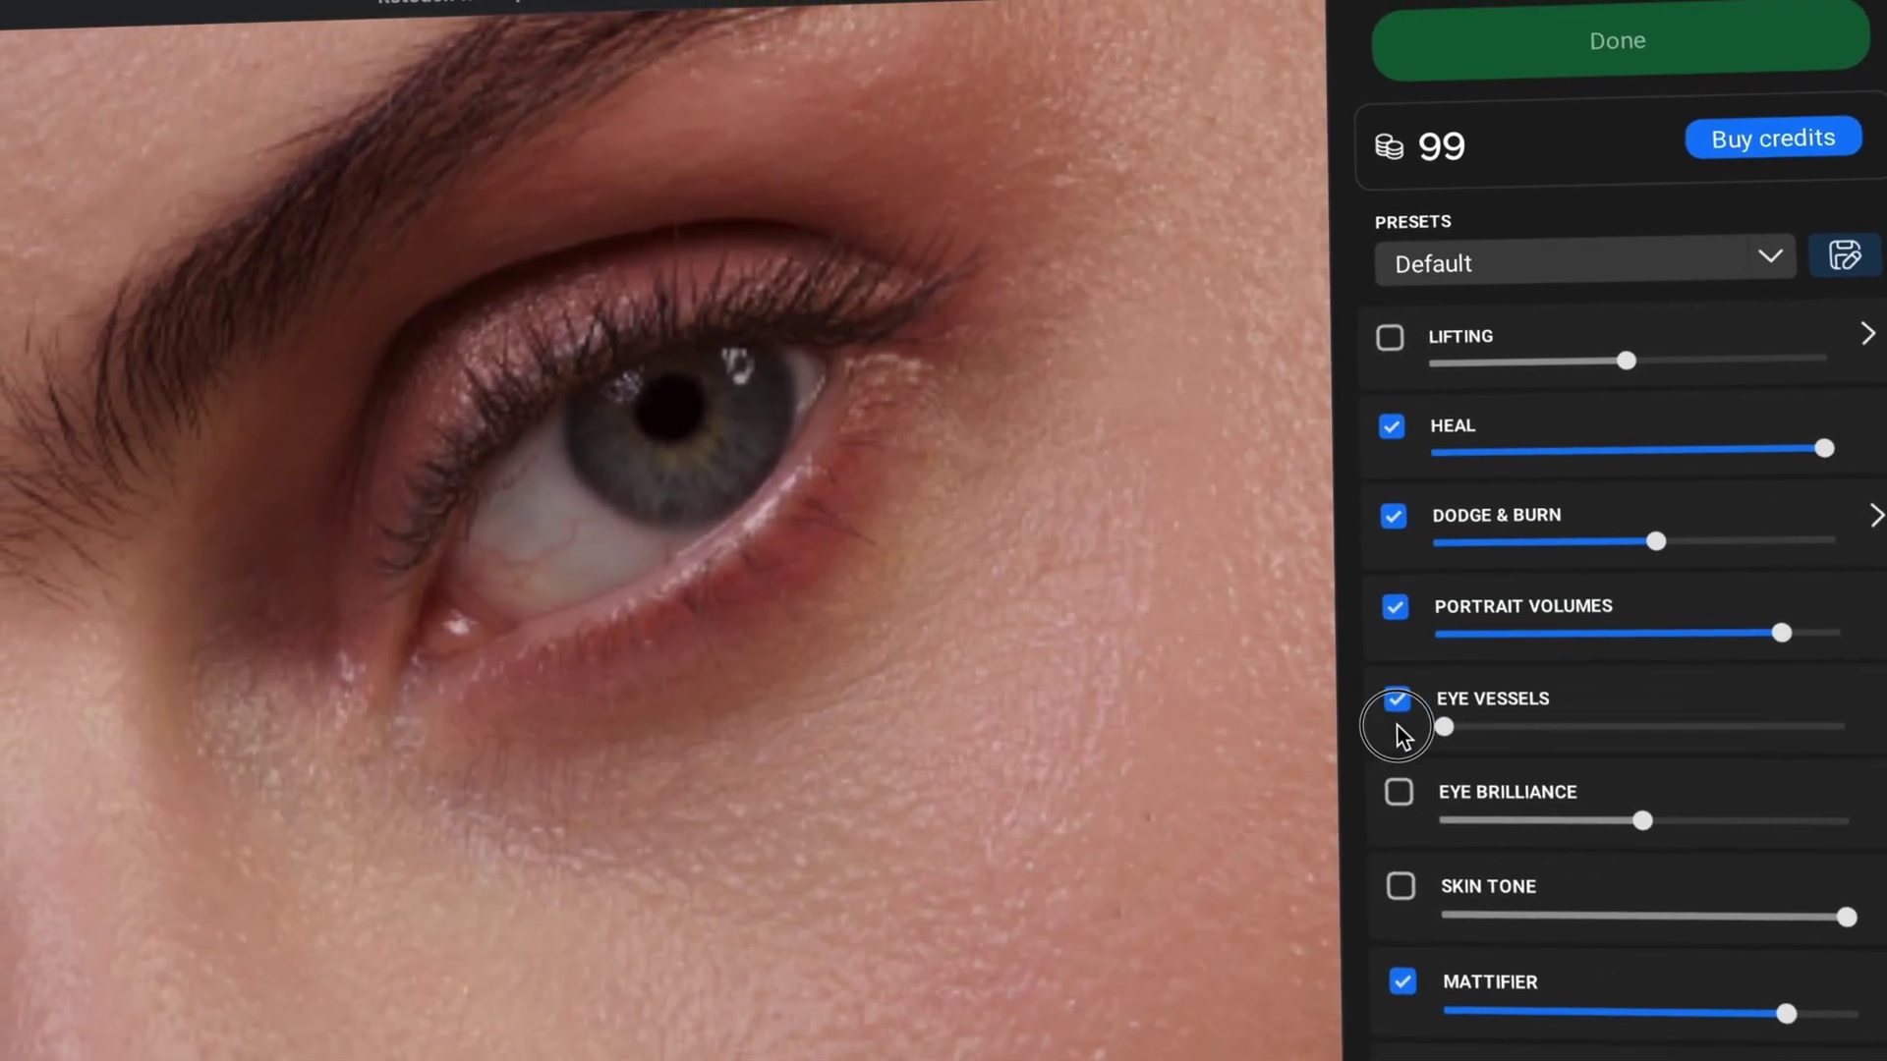
- Max out Eye Vessels, strengthen Dodge & Burn and max out Fabric smoothing
drag(1443, 727, 1838, 727)
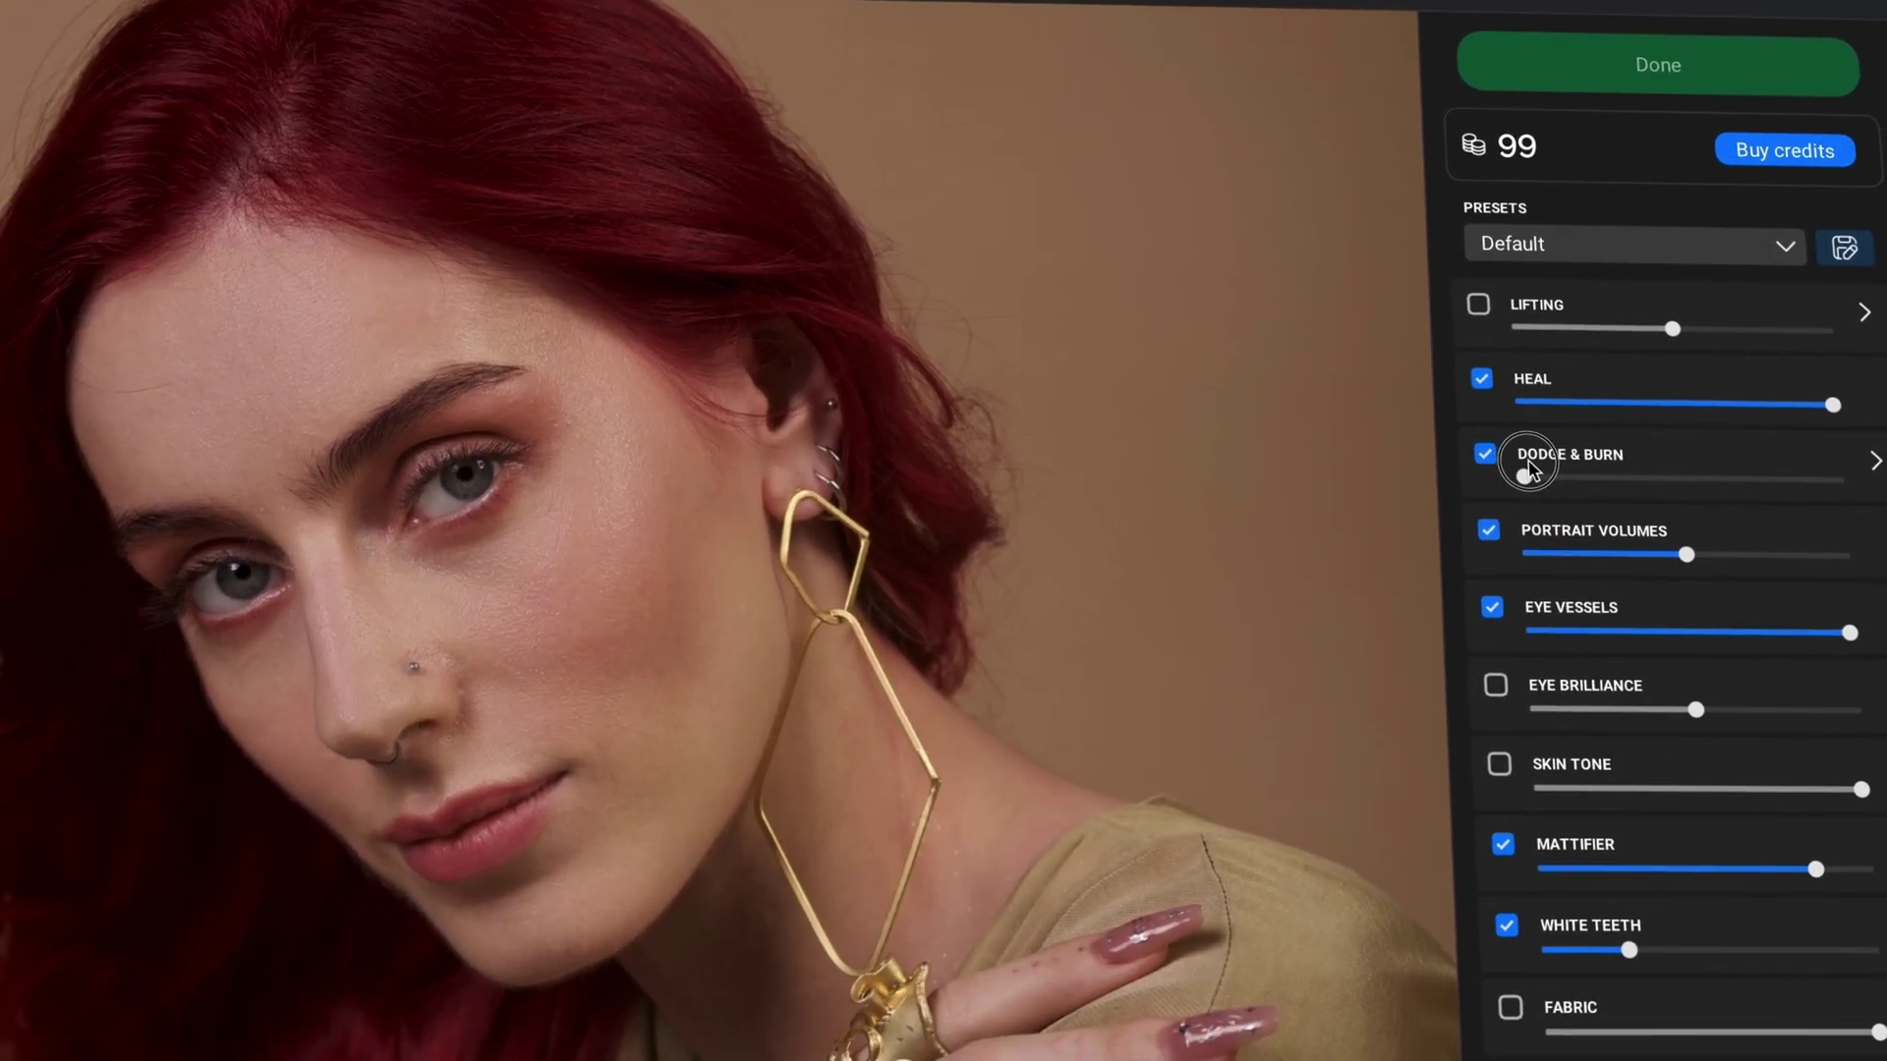
drag(1656, 541, 1833, 539)
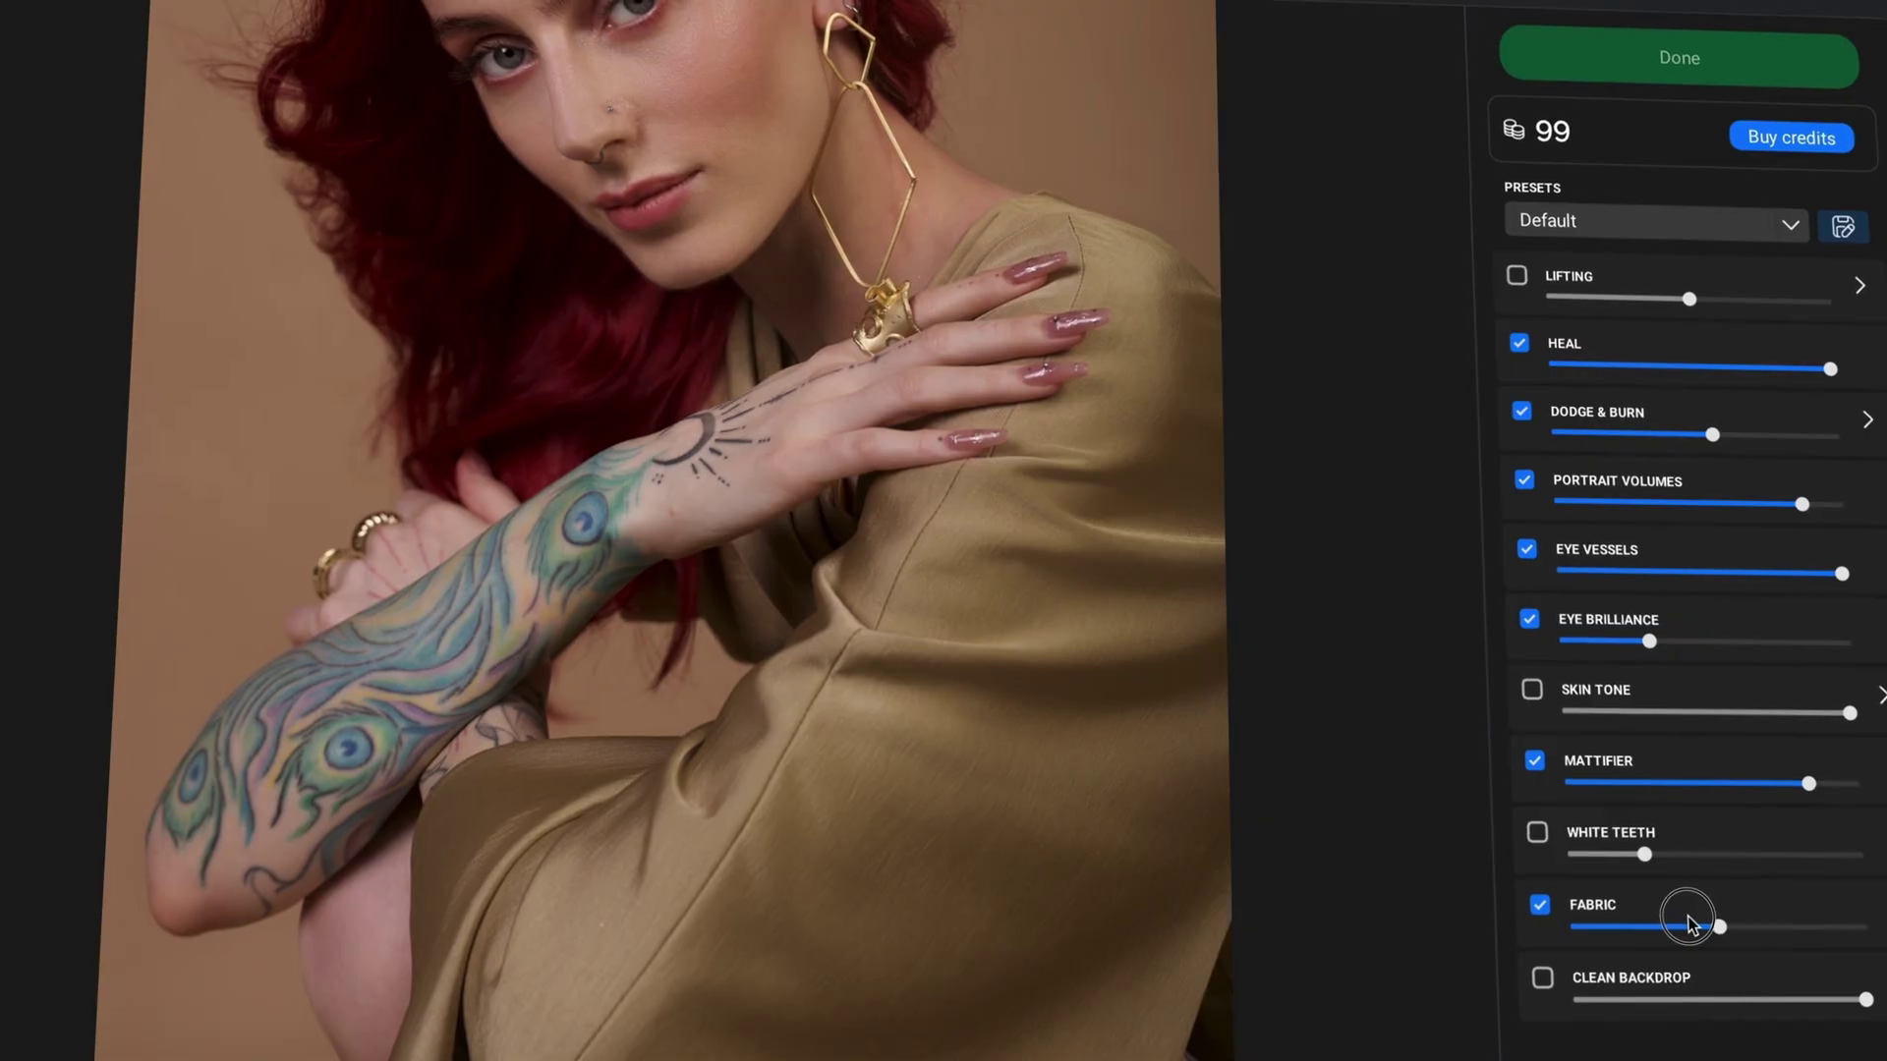
drag(1685, 905, 1790, 851)
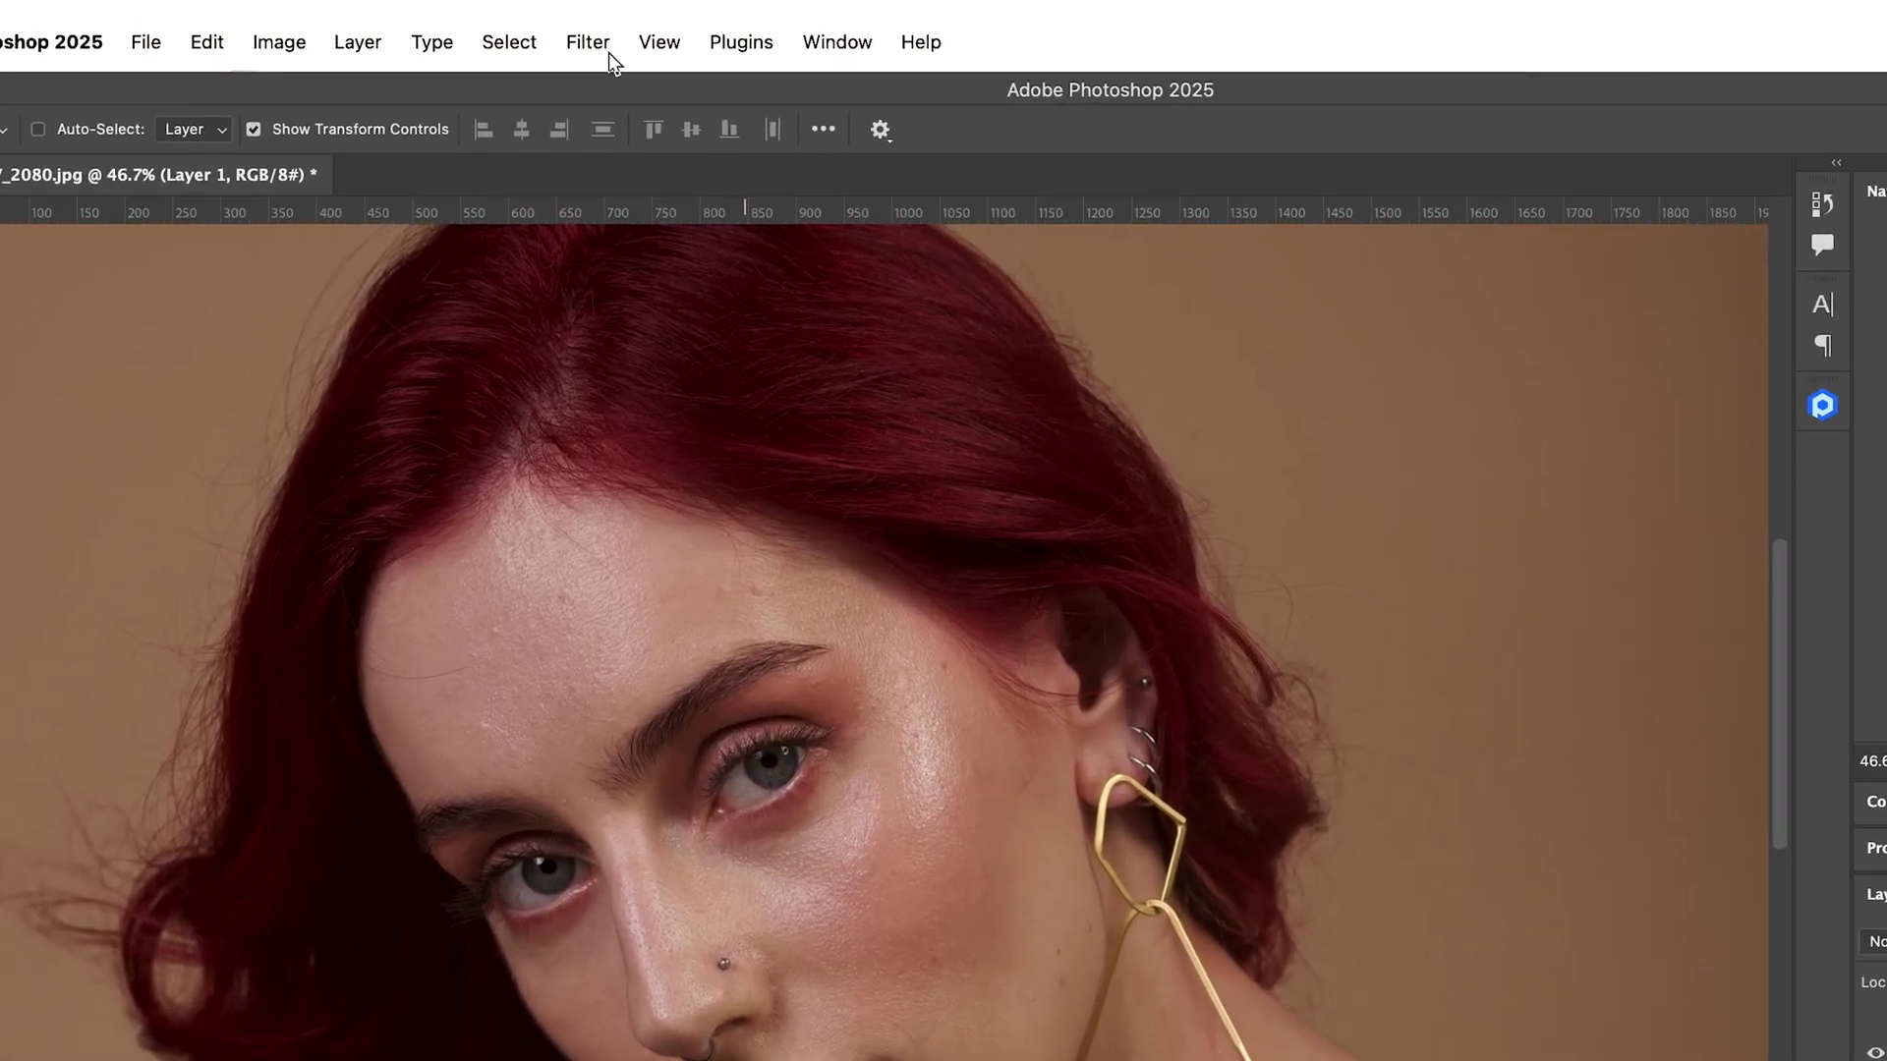
click(609, 54)
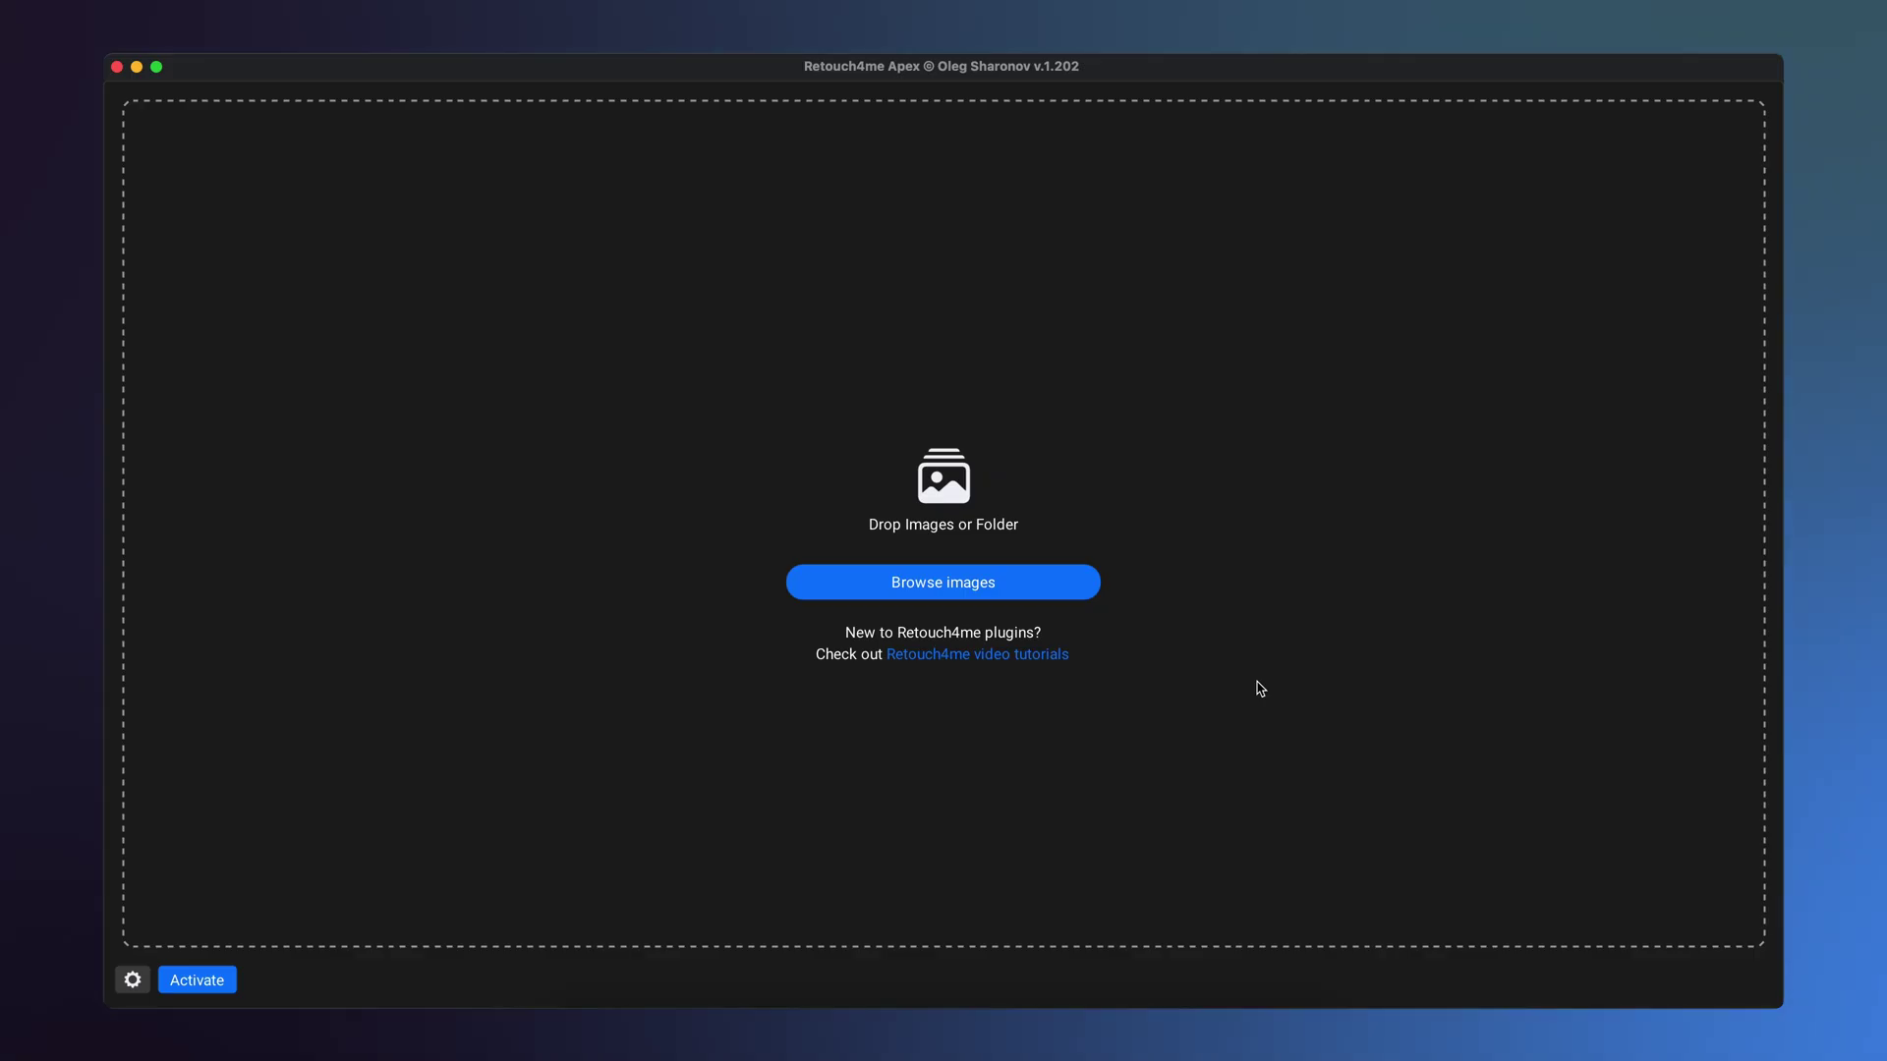
- Activate Apex with the account email and claim the free 20-credit introduction pack
click(226, 980)
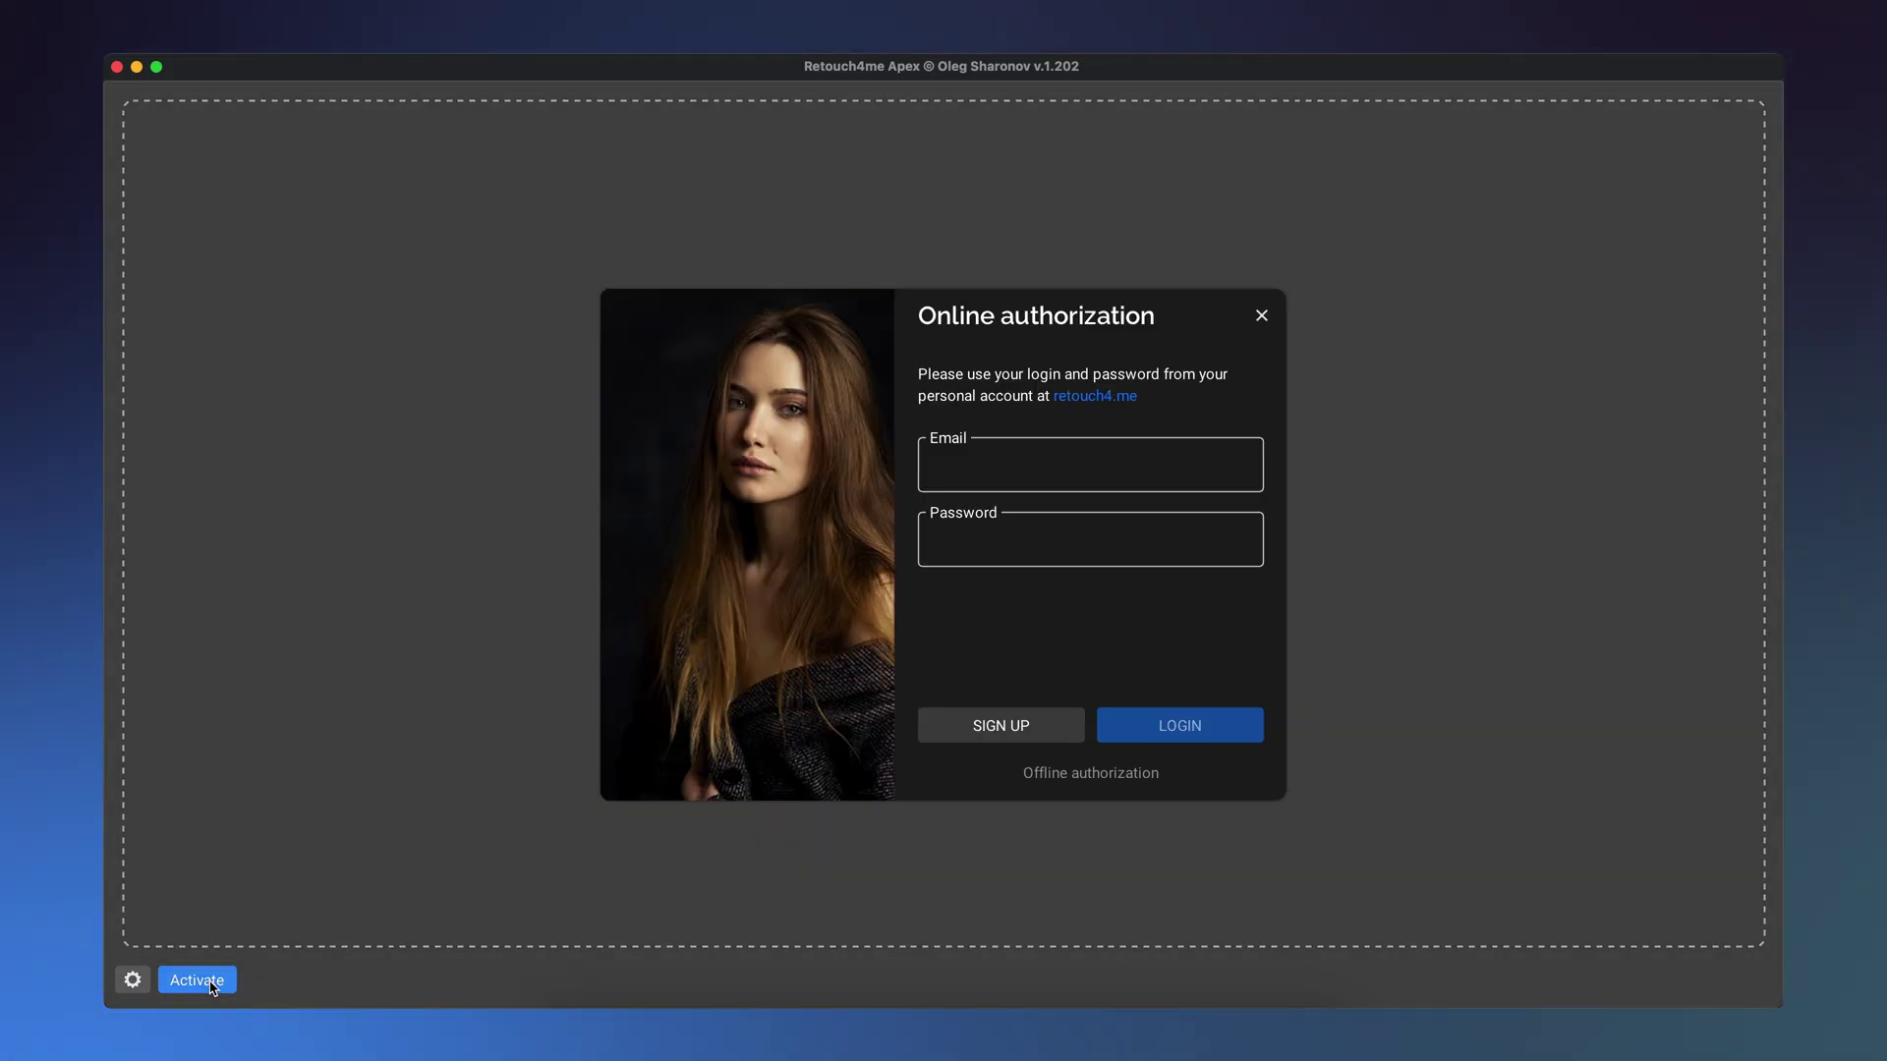
click(1118, 468)
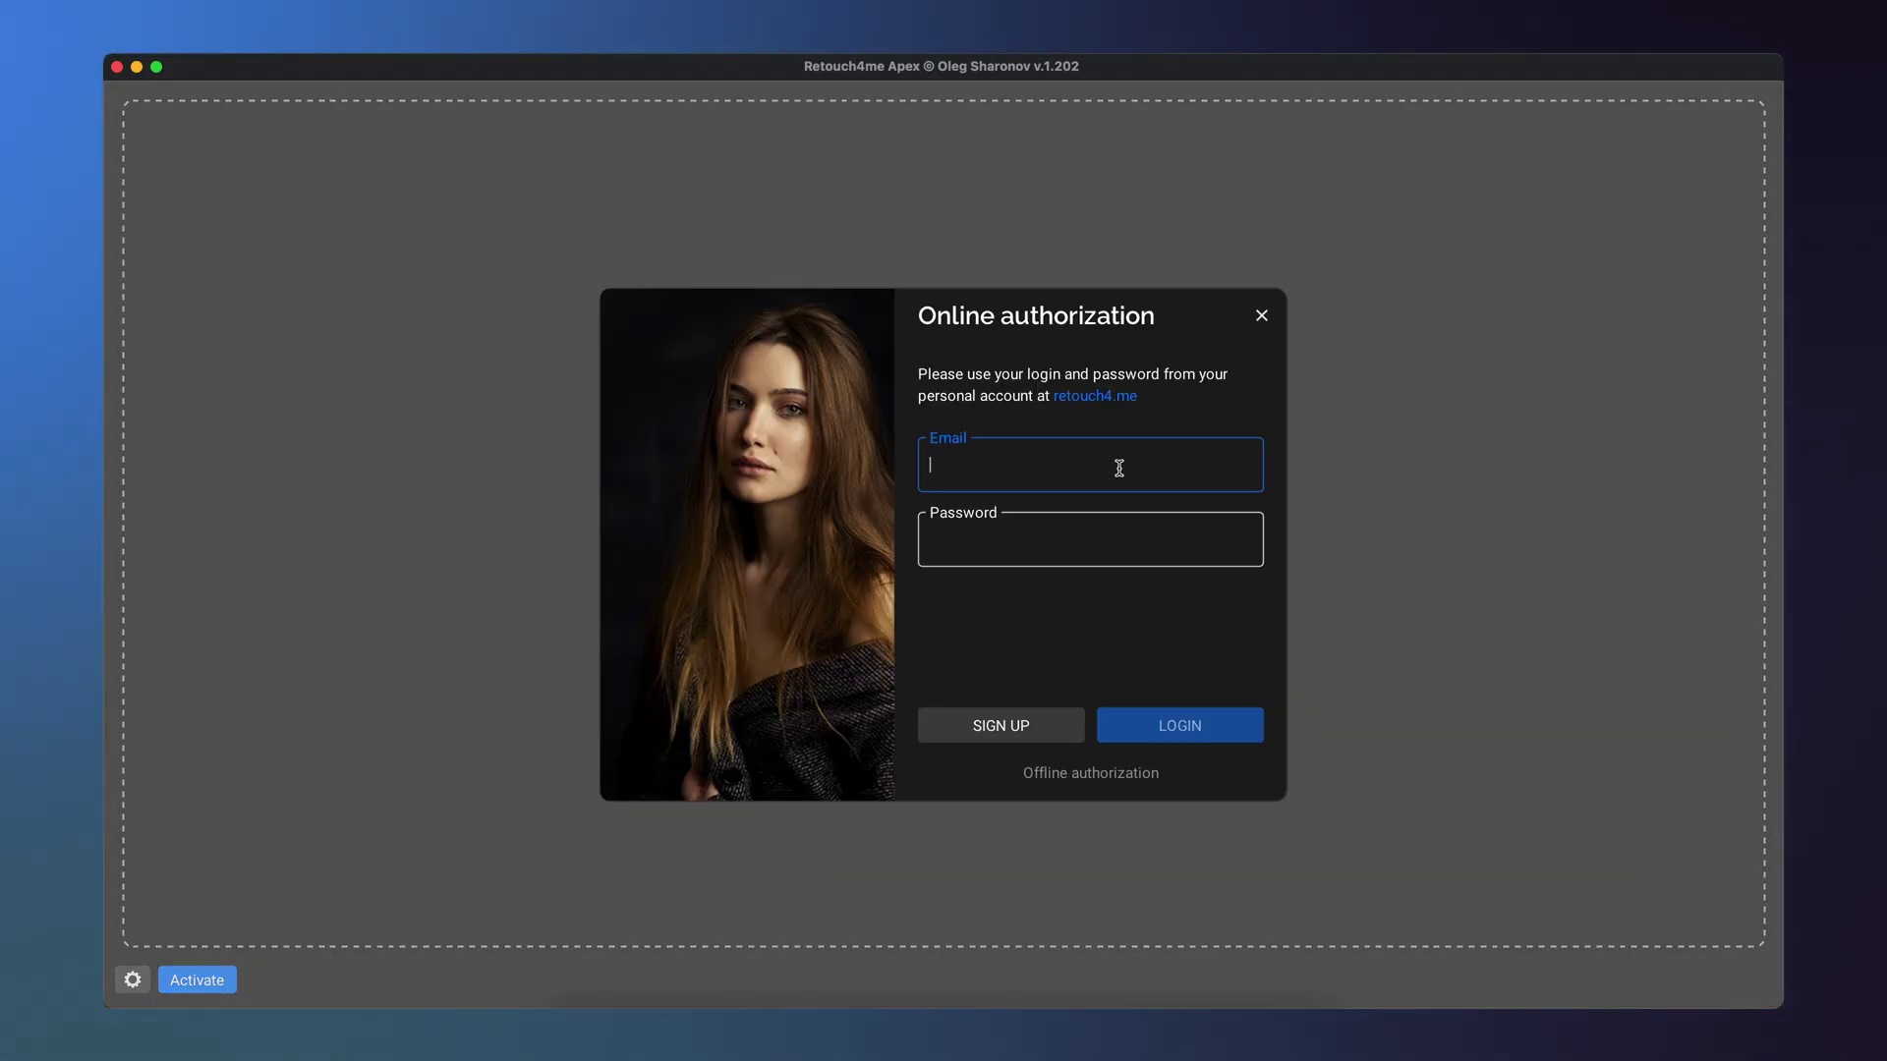
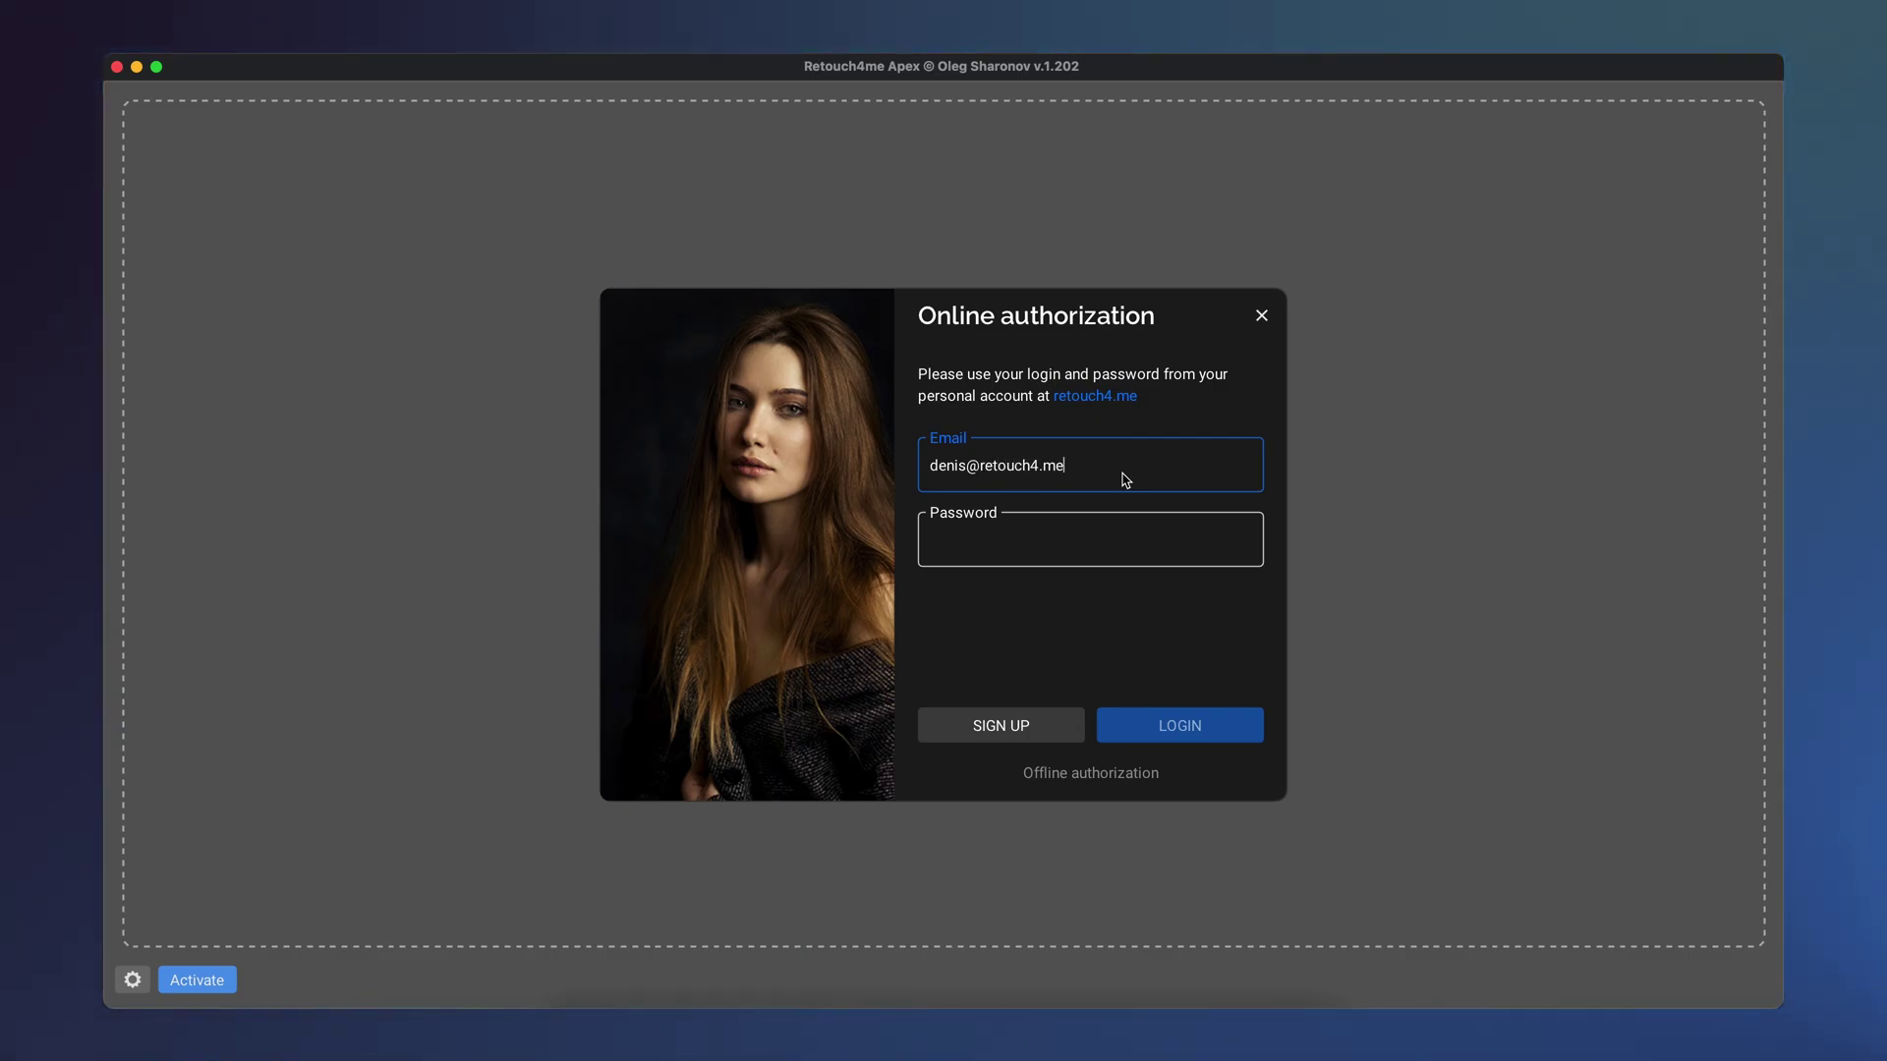
text(********)
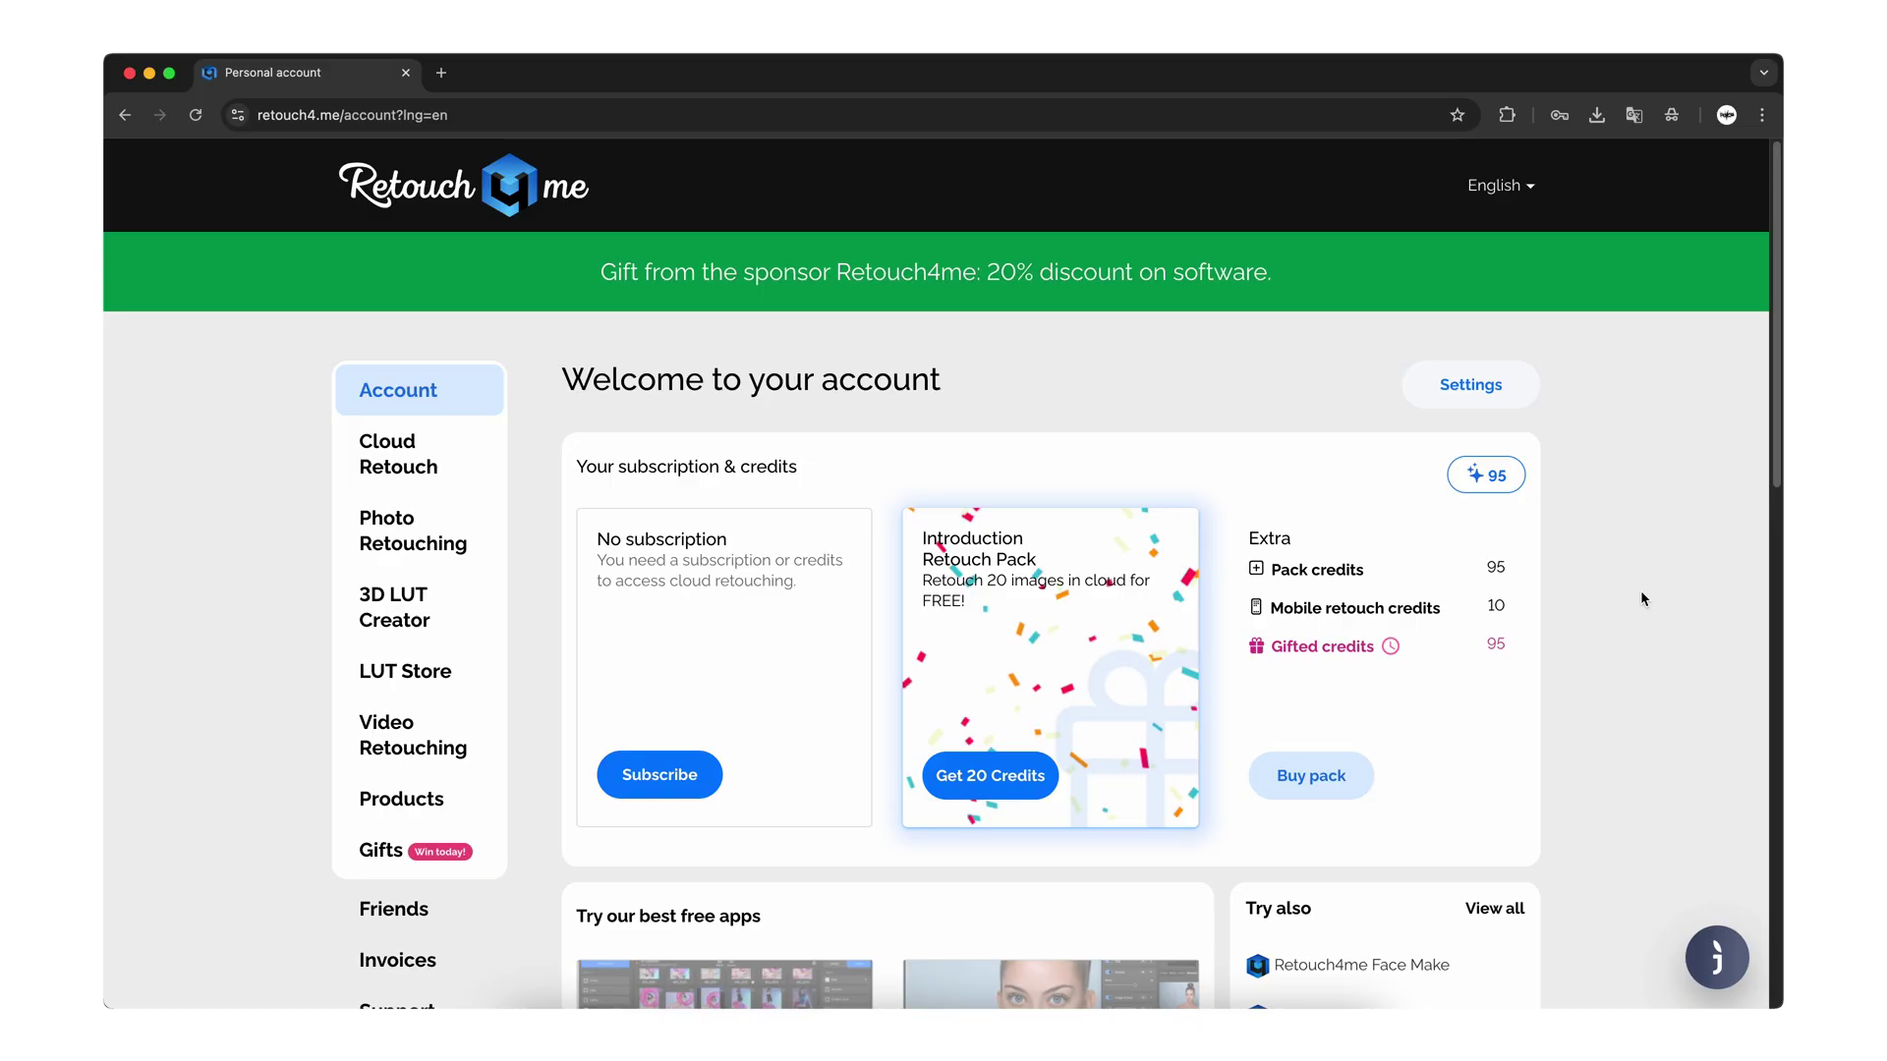
click(1027, 791)
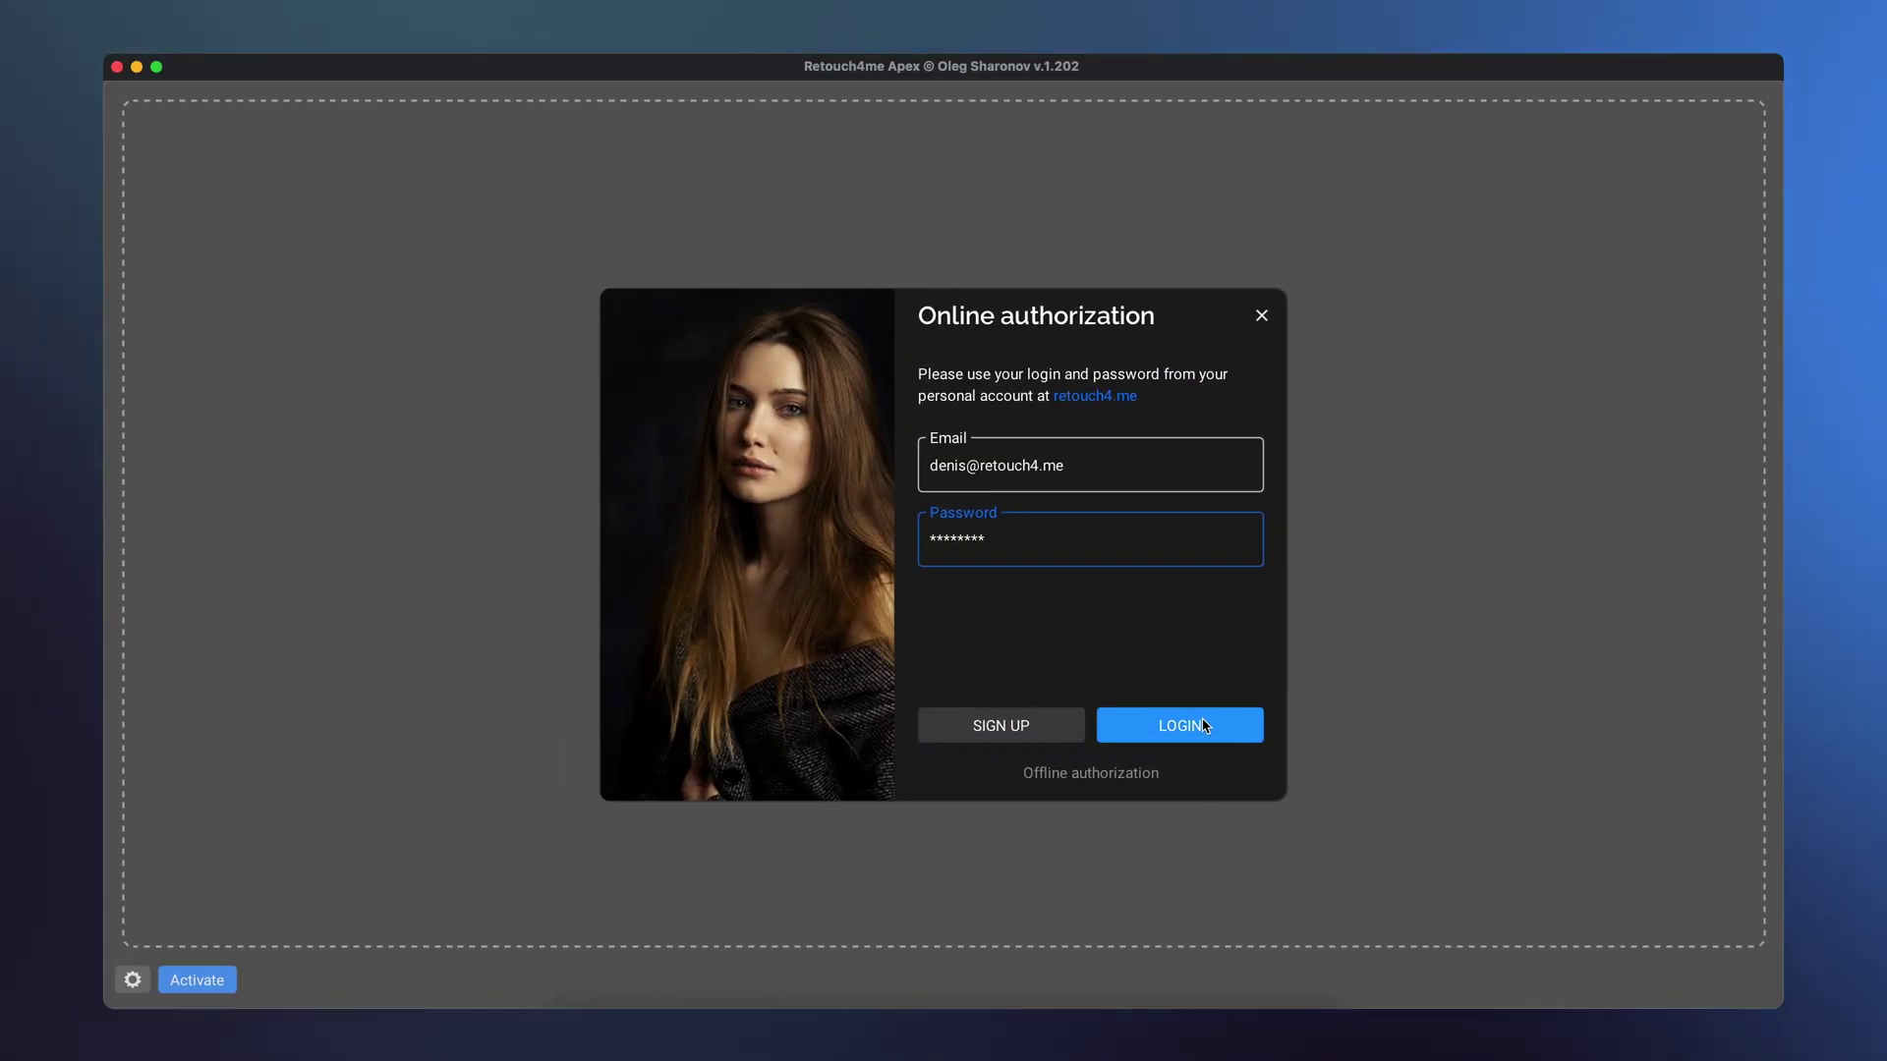
- Log in, duplicate the Background layer with Ctrl+J, and launch Retouch4me Apex on the portrait
click(1201, 724)
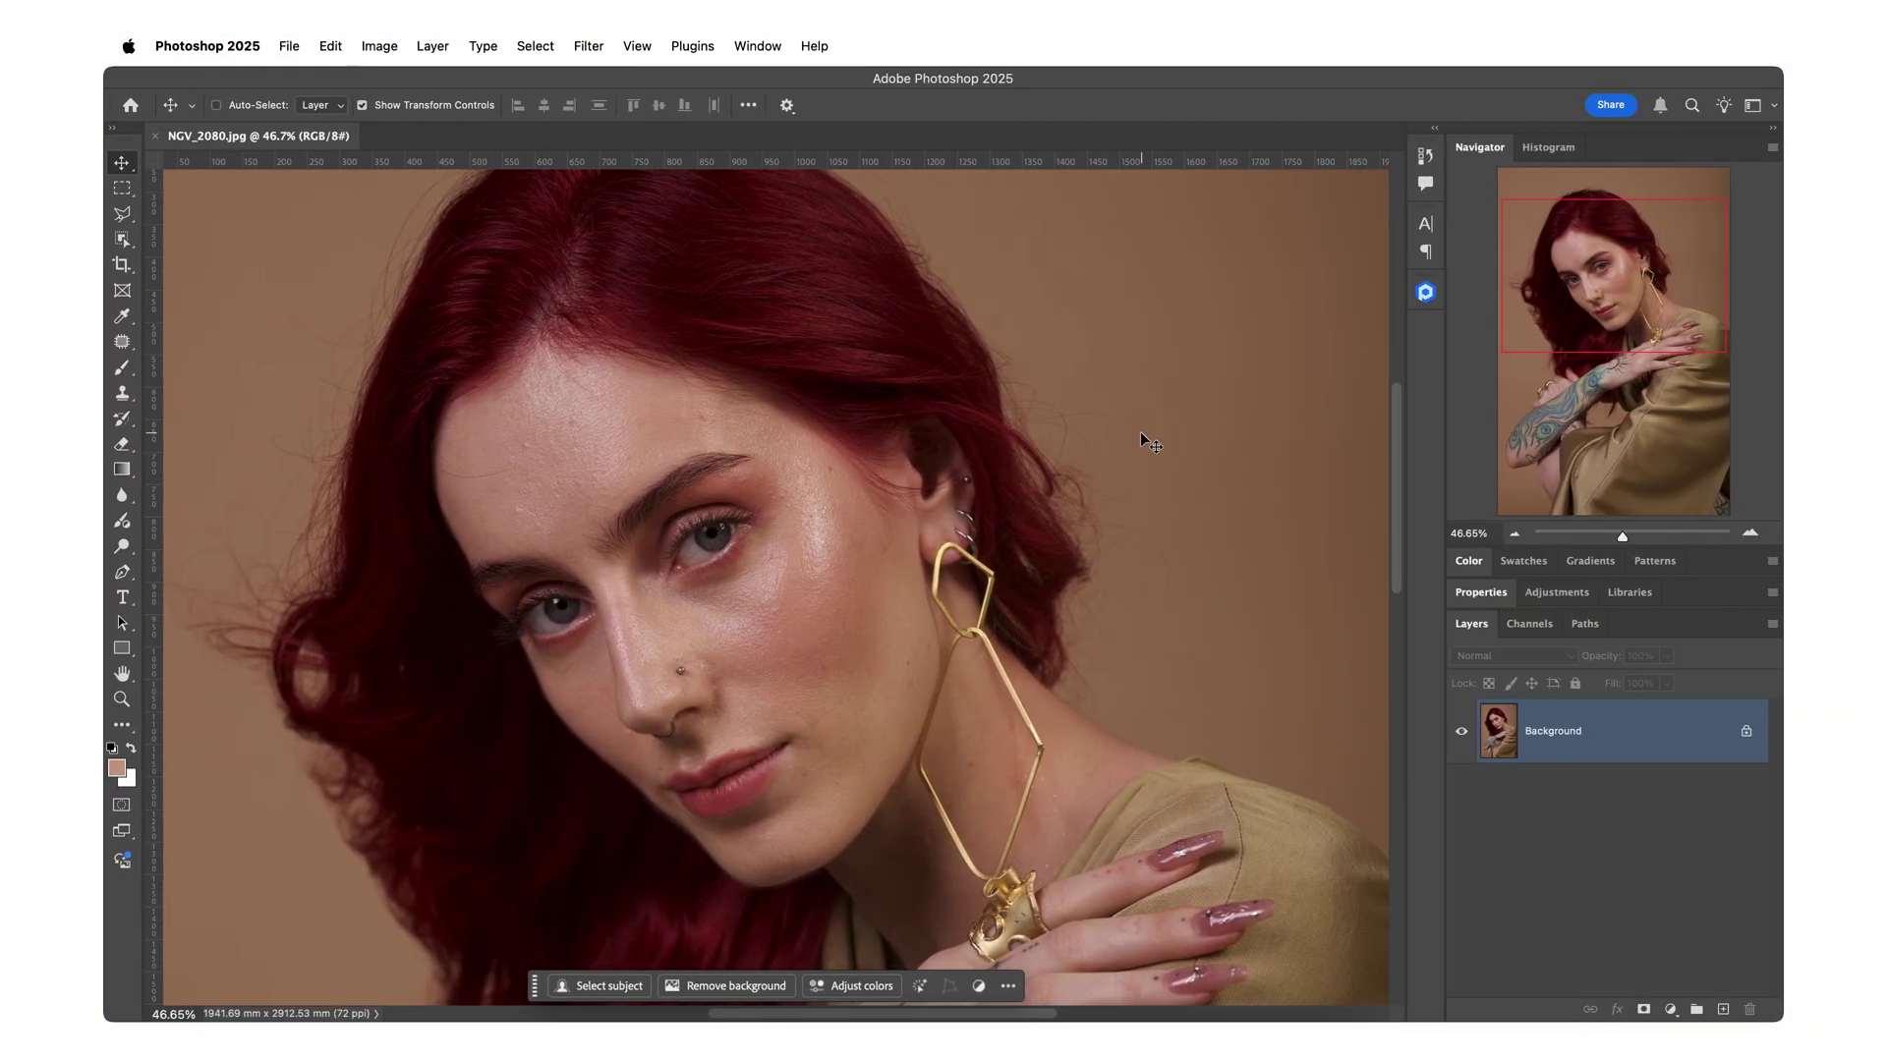
key(ctrl+j)
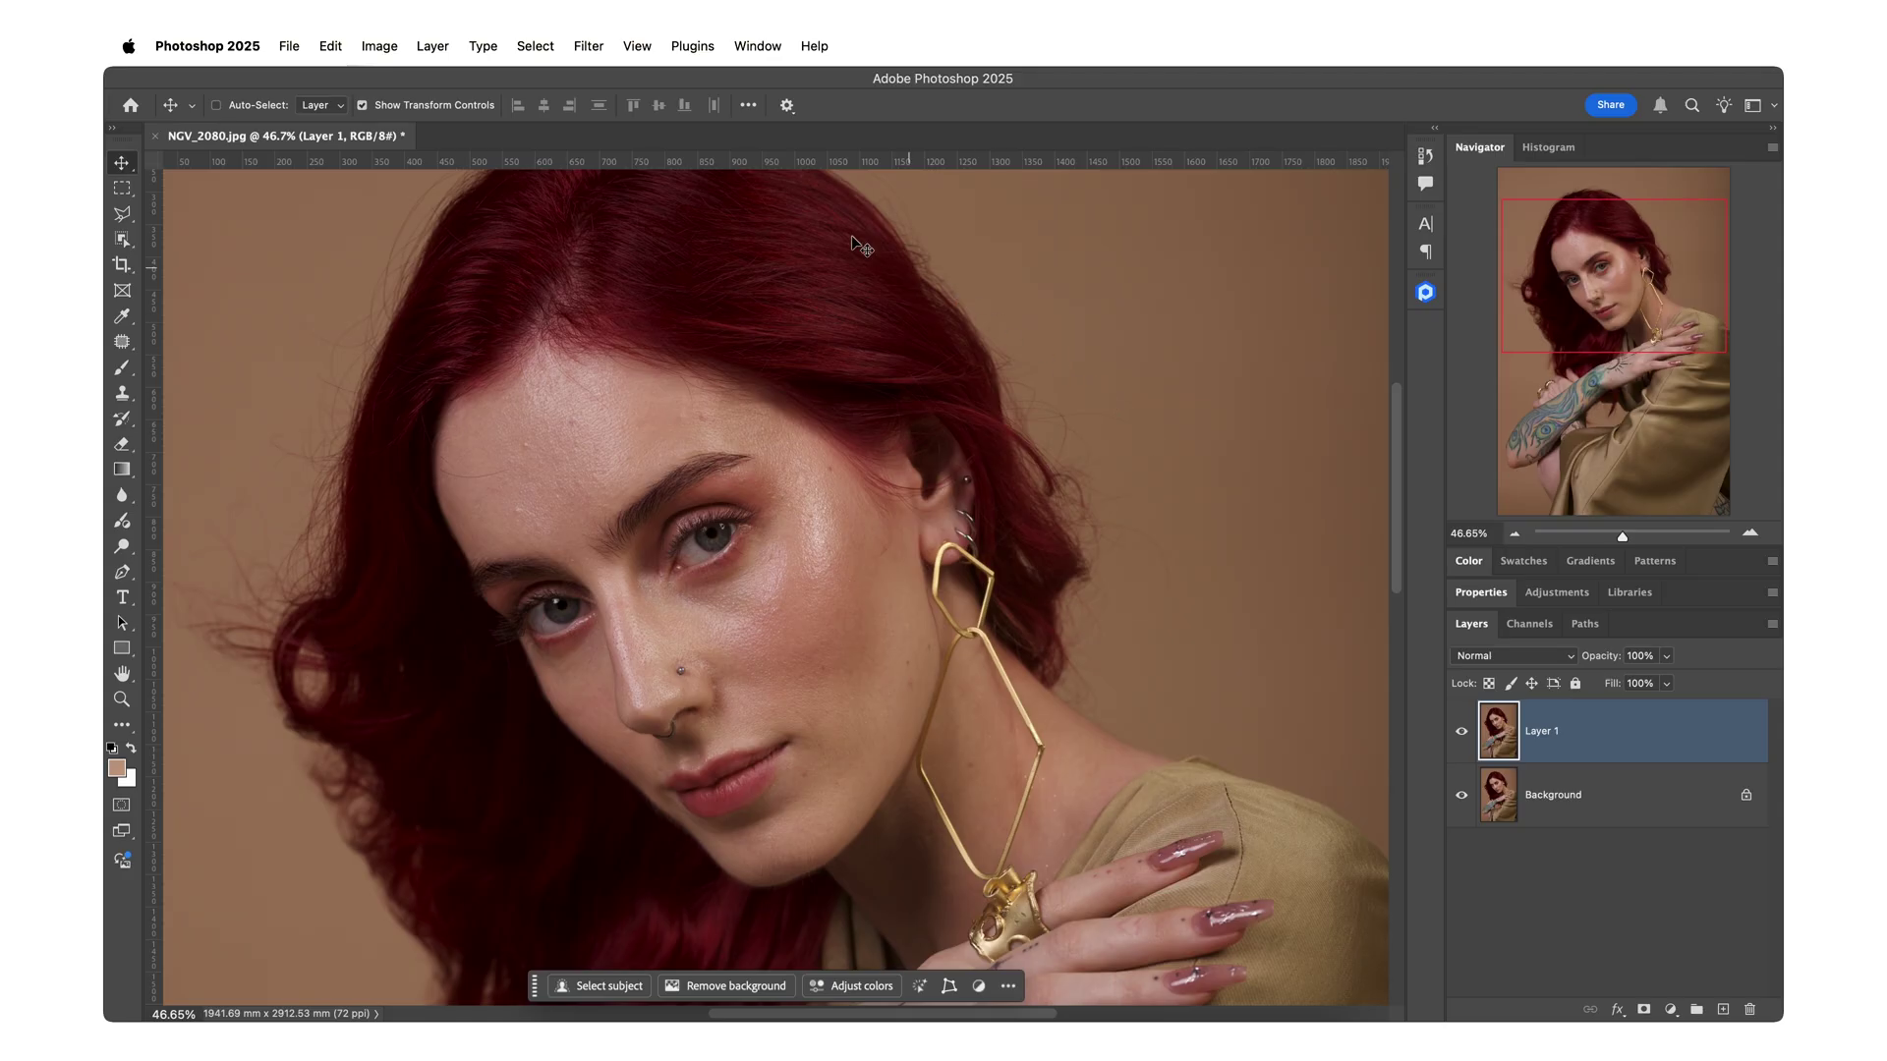
click(589, 46)
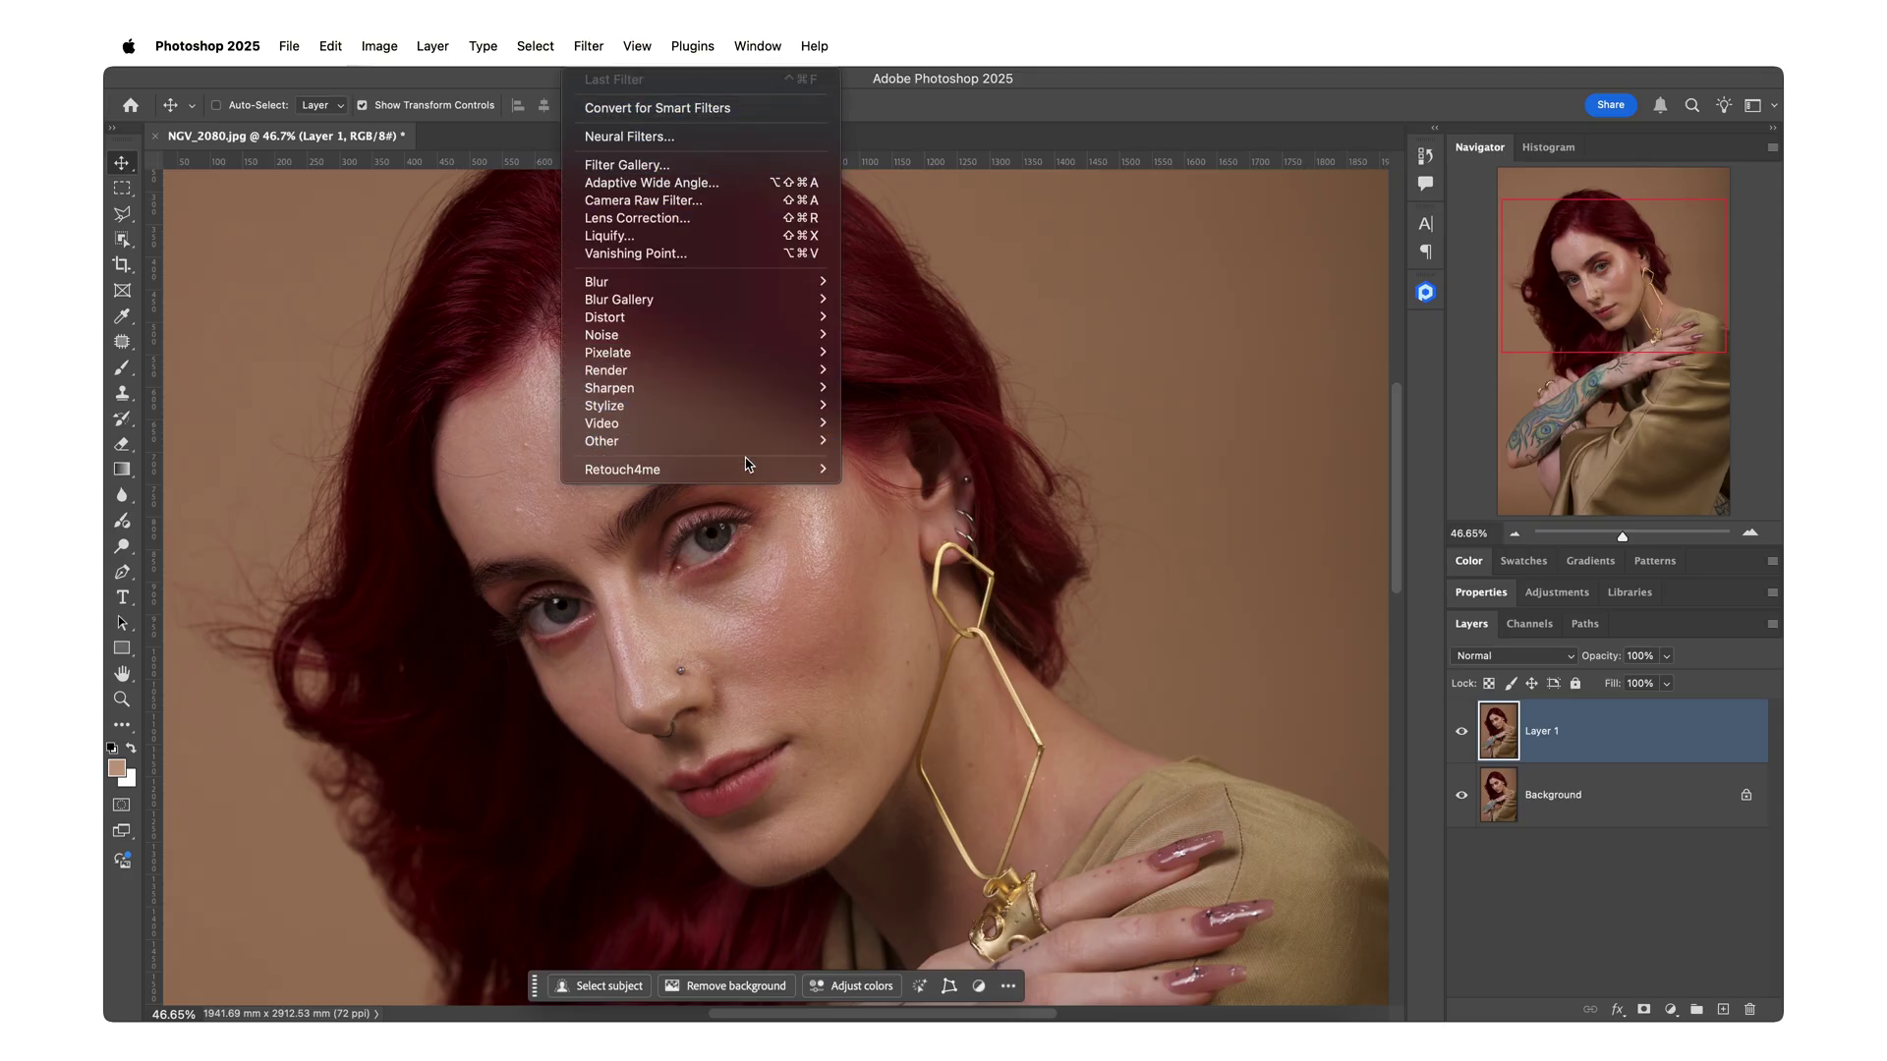
mouse_move(693, 468)
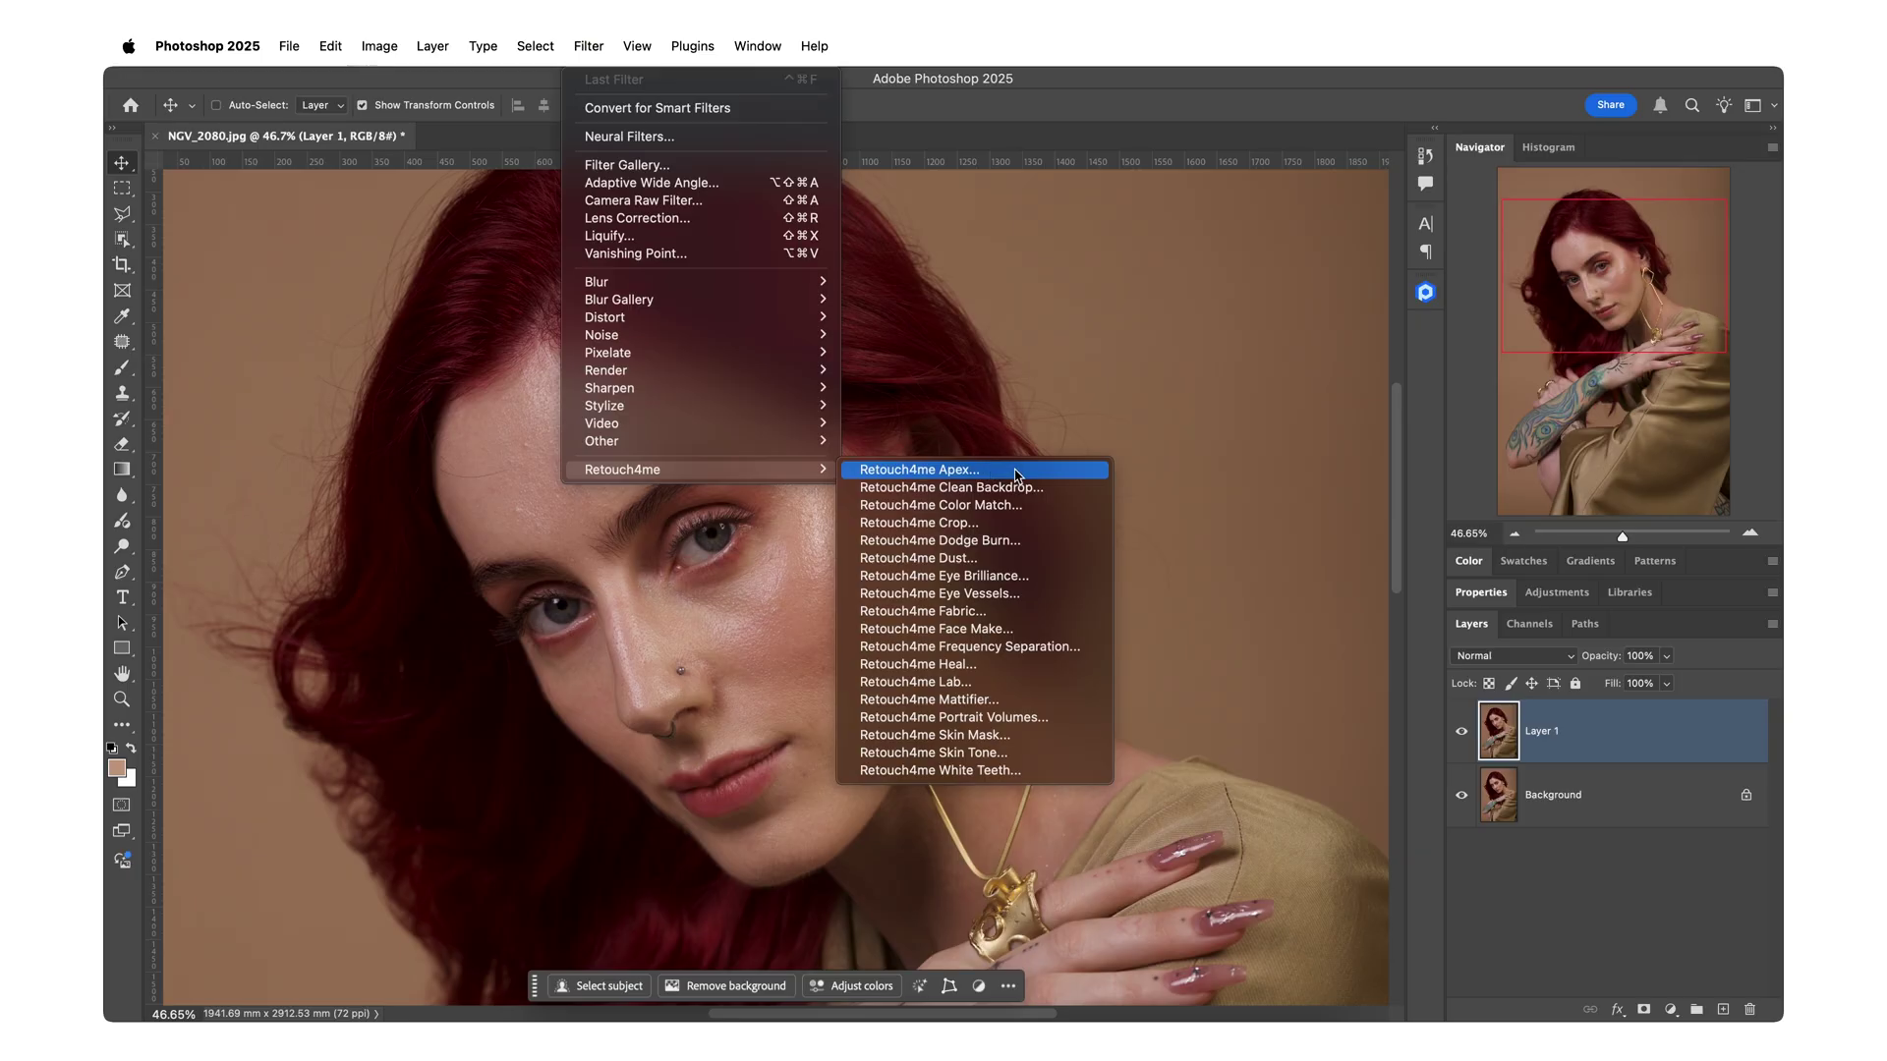
click(1015, 472)
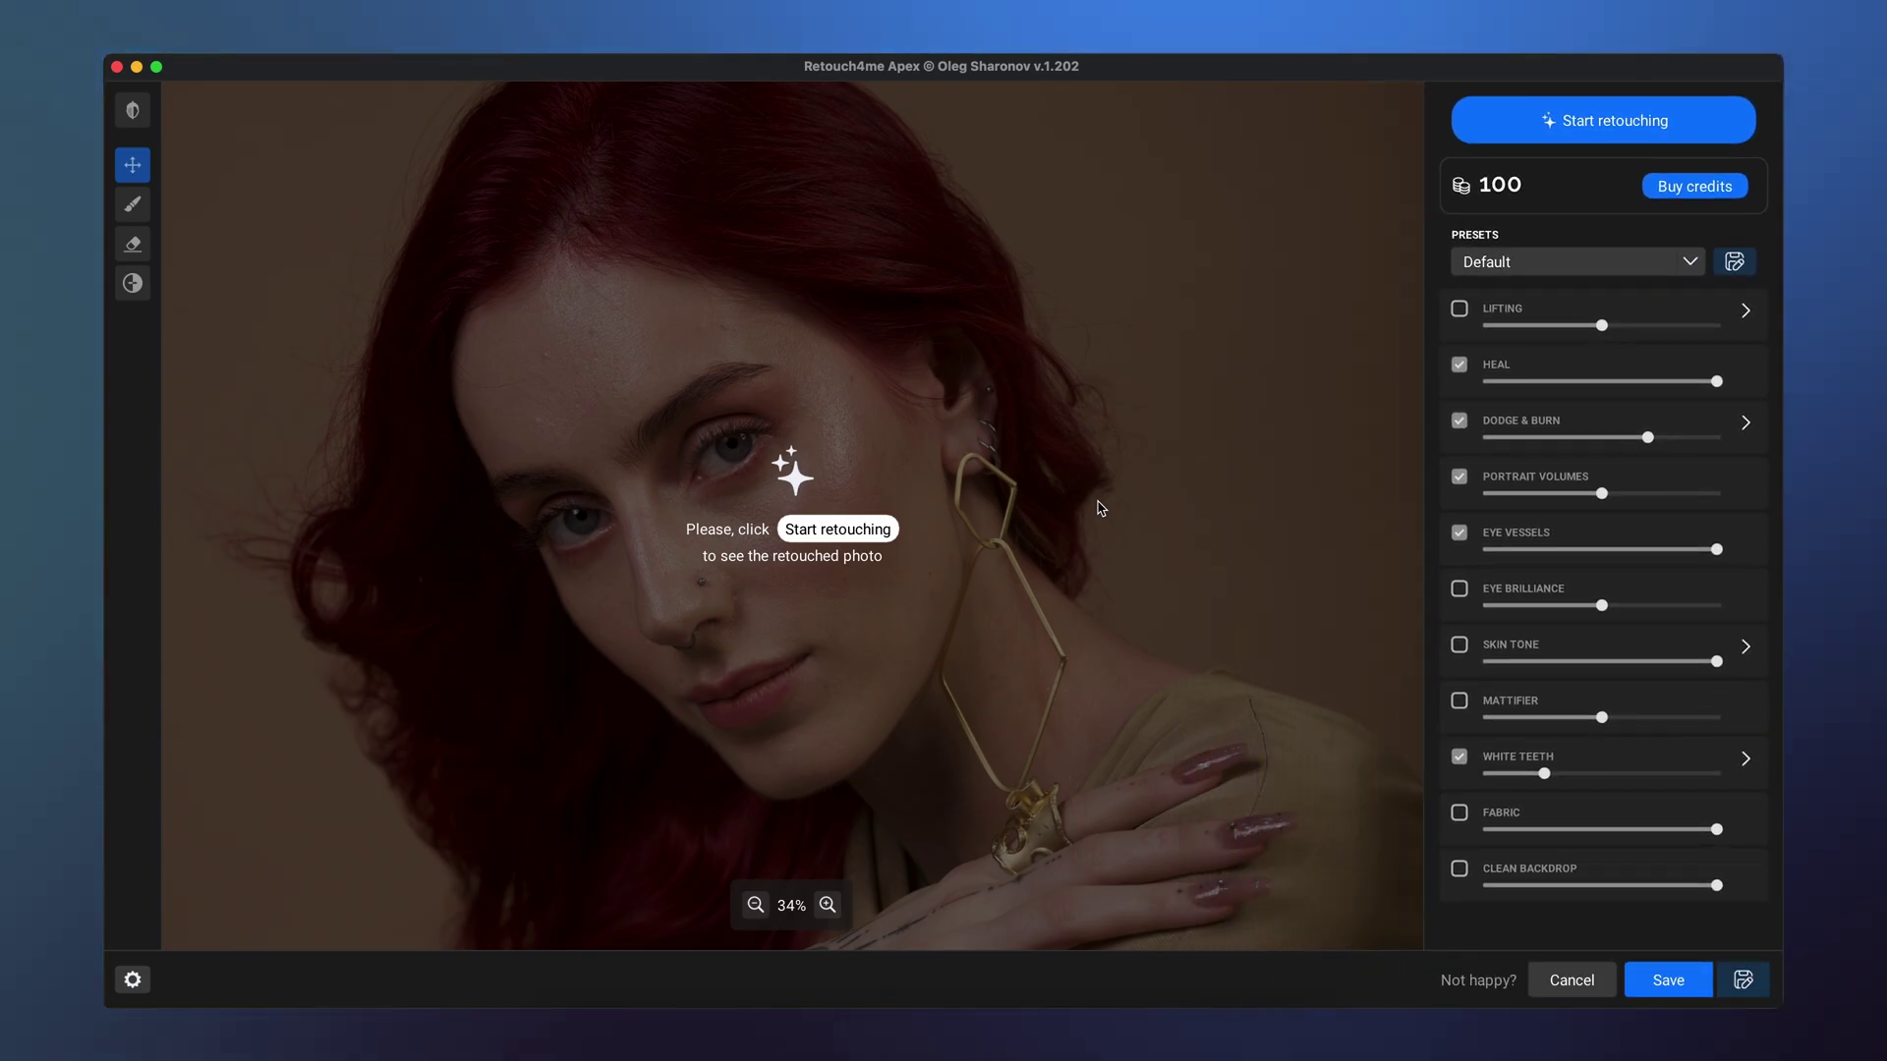
- Start retouching the portrait and agree to send it for cloud retouching
click(878, 528)
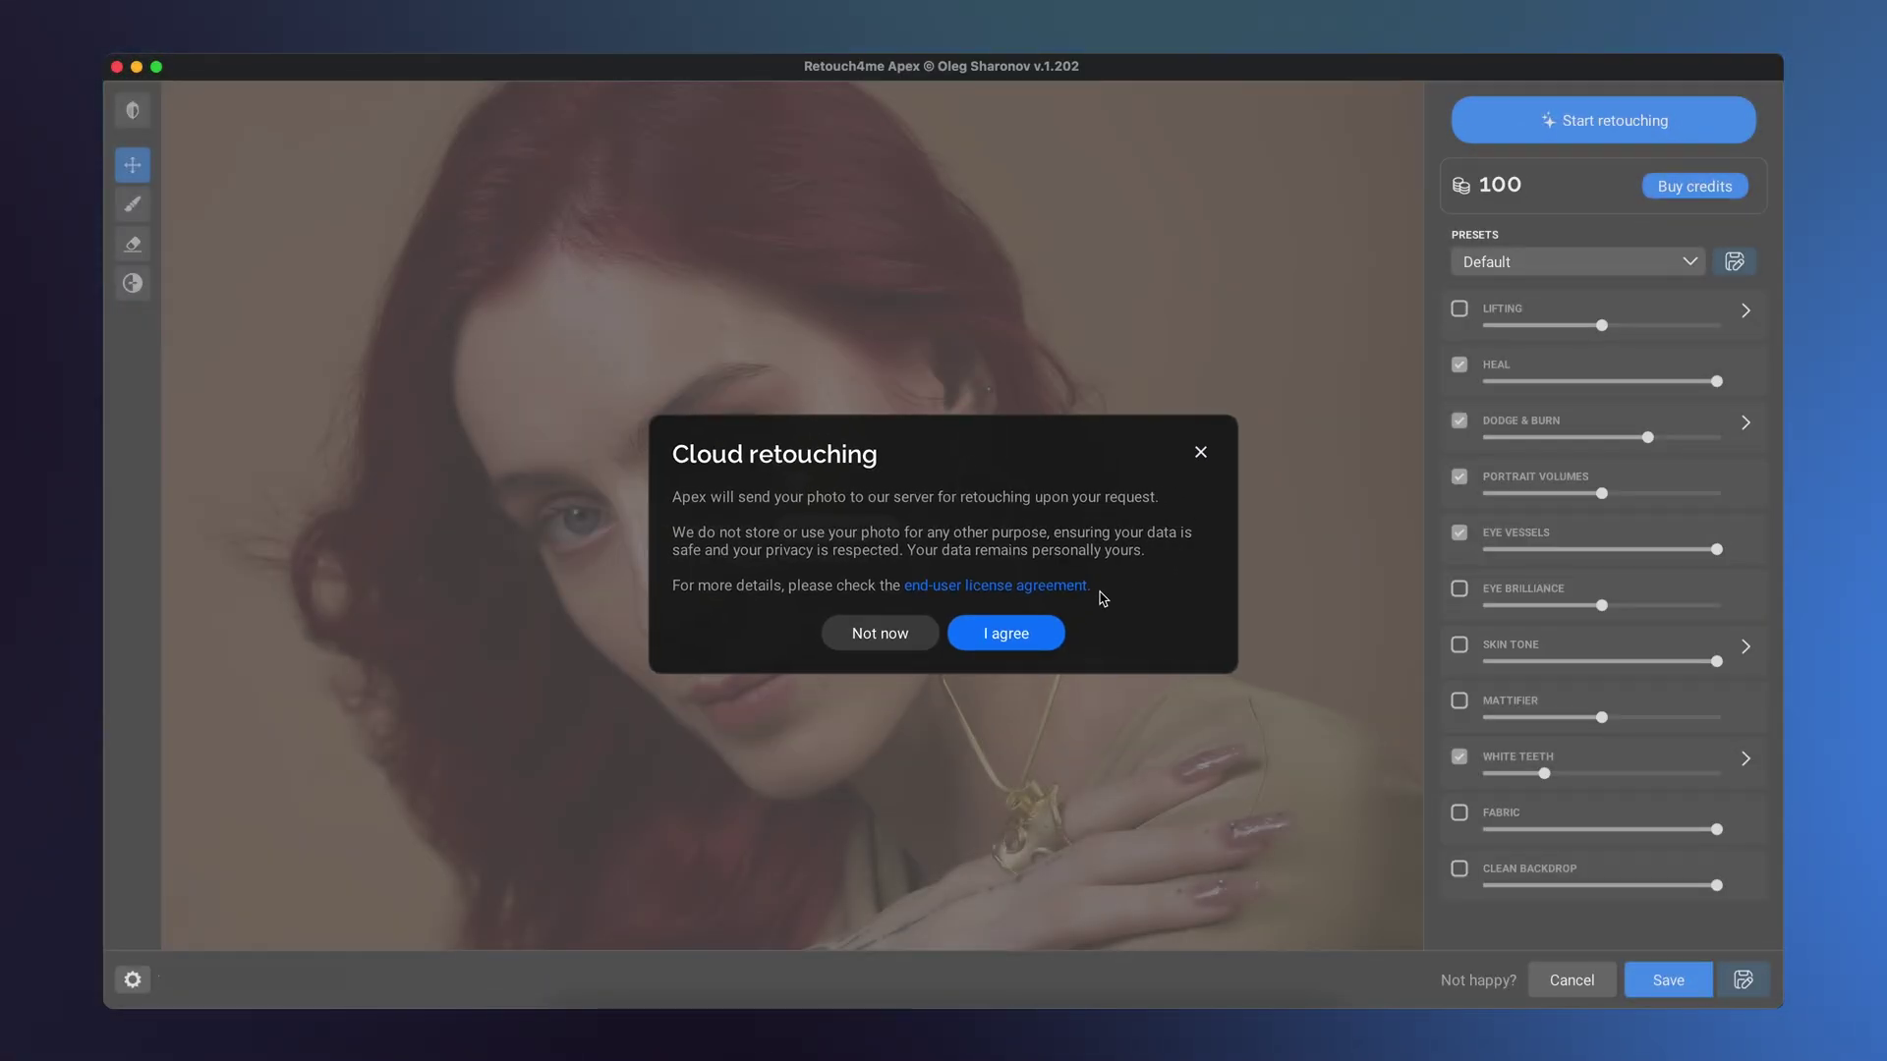
click(1050, 634)
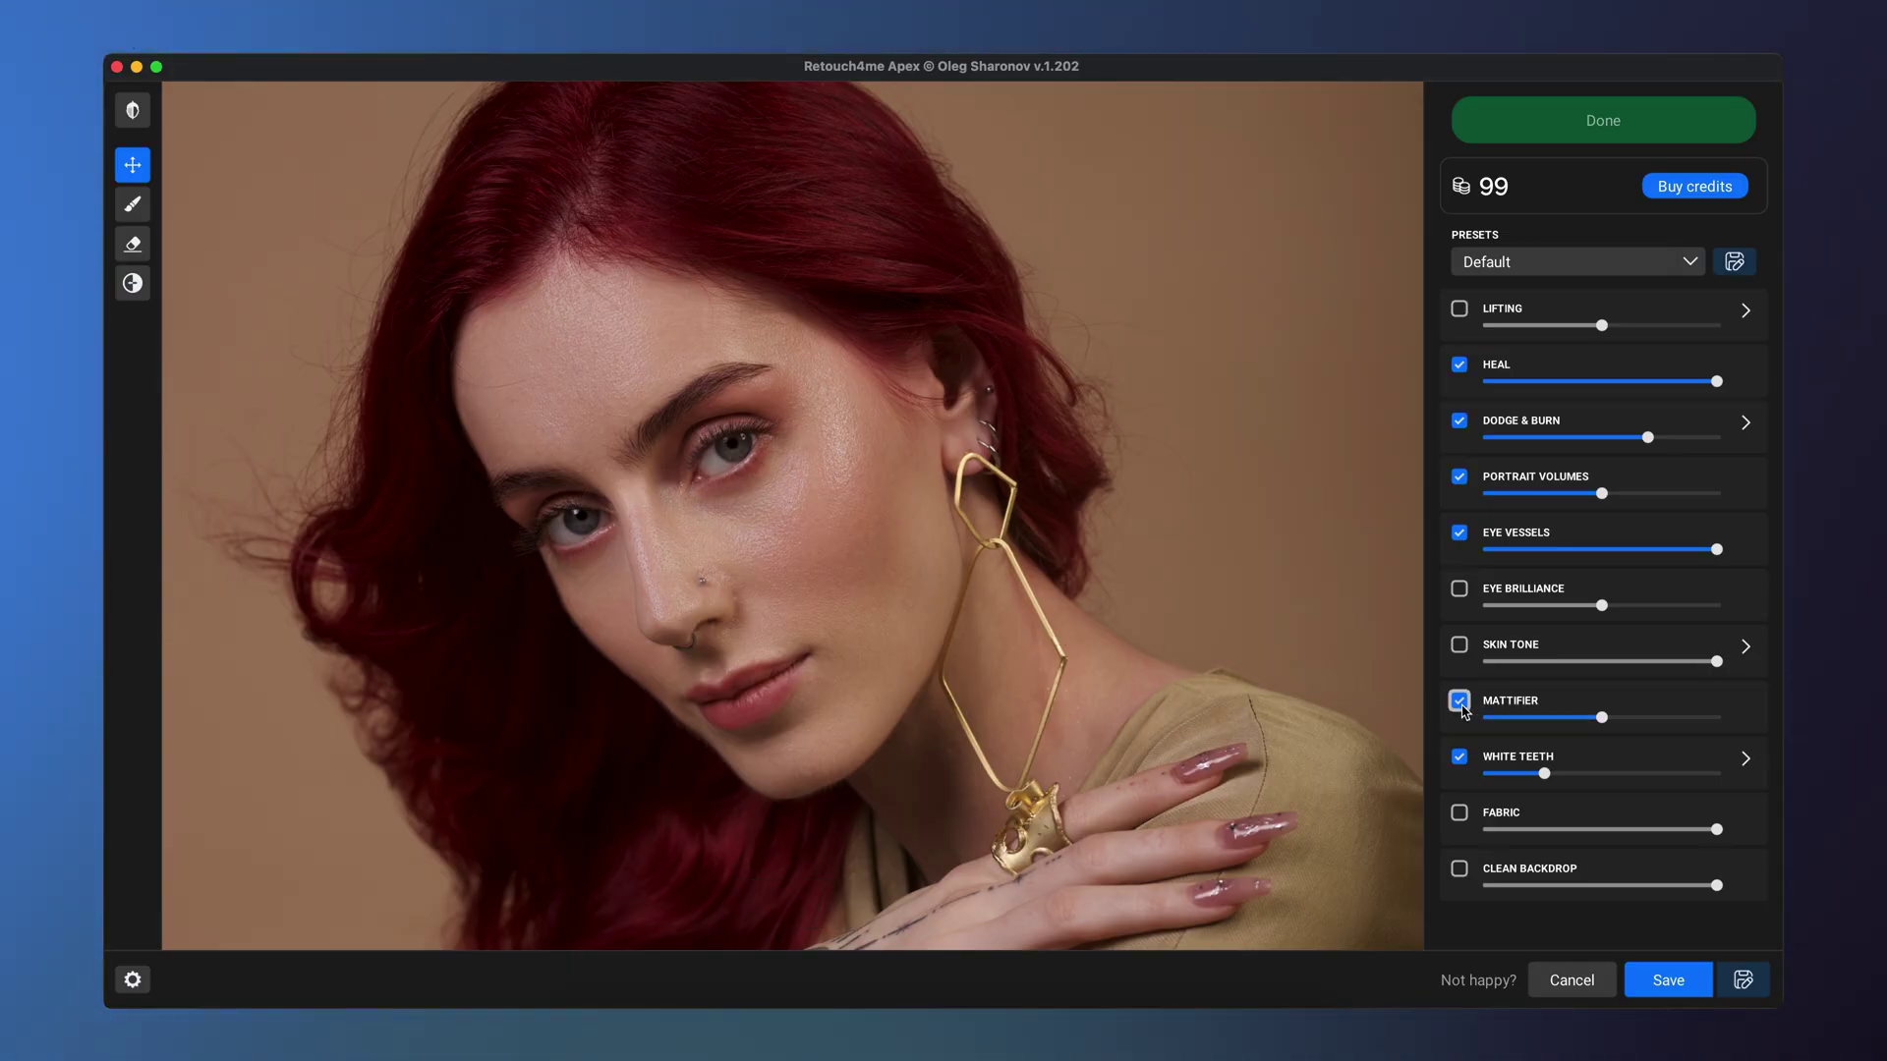
- Fine-tune Mattifier, lower Dodge & Burn and raise Portrait Volumes strength
drag(1692, 721, 1681, 718)
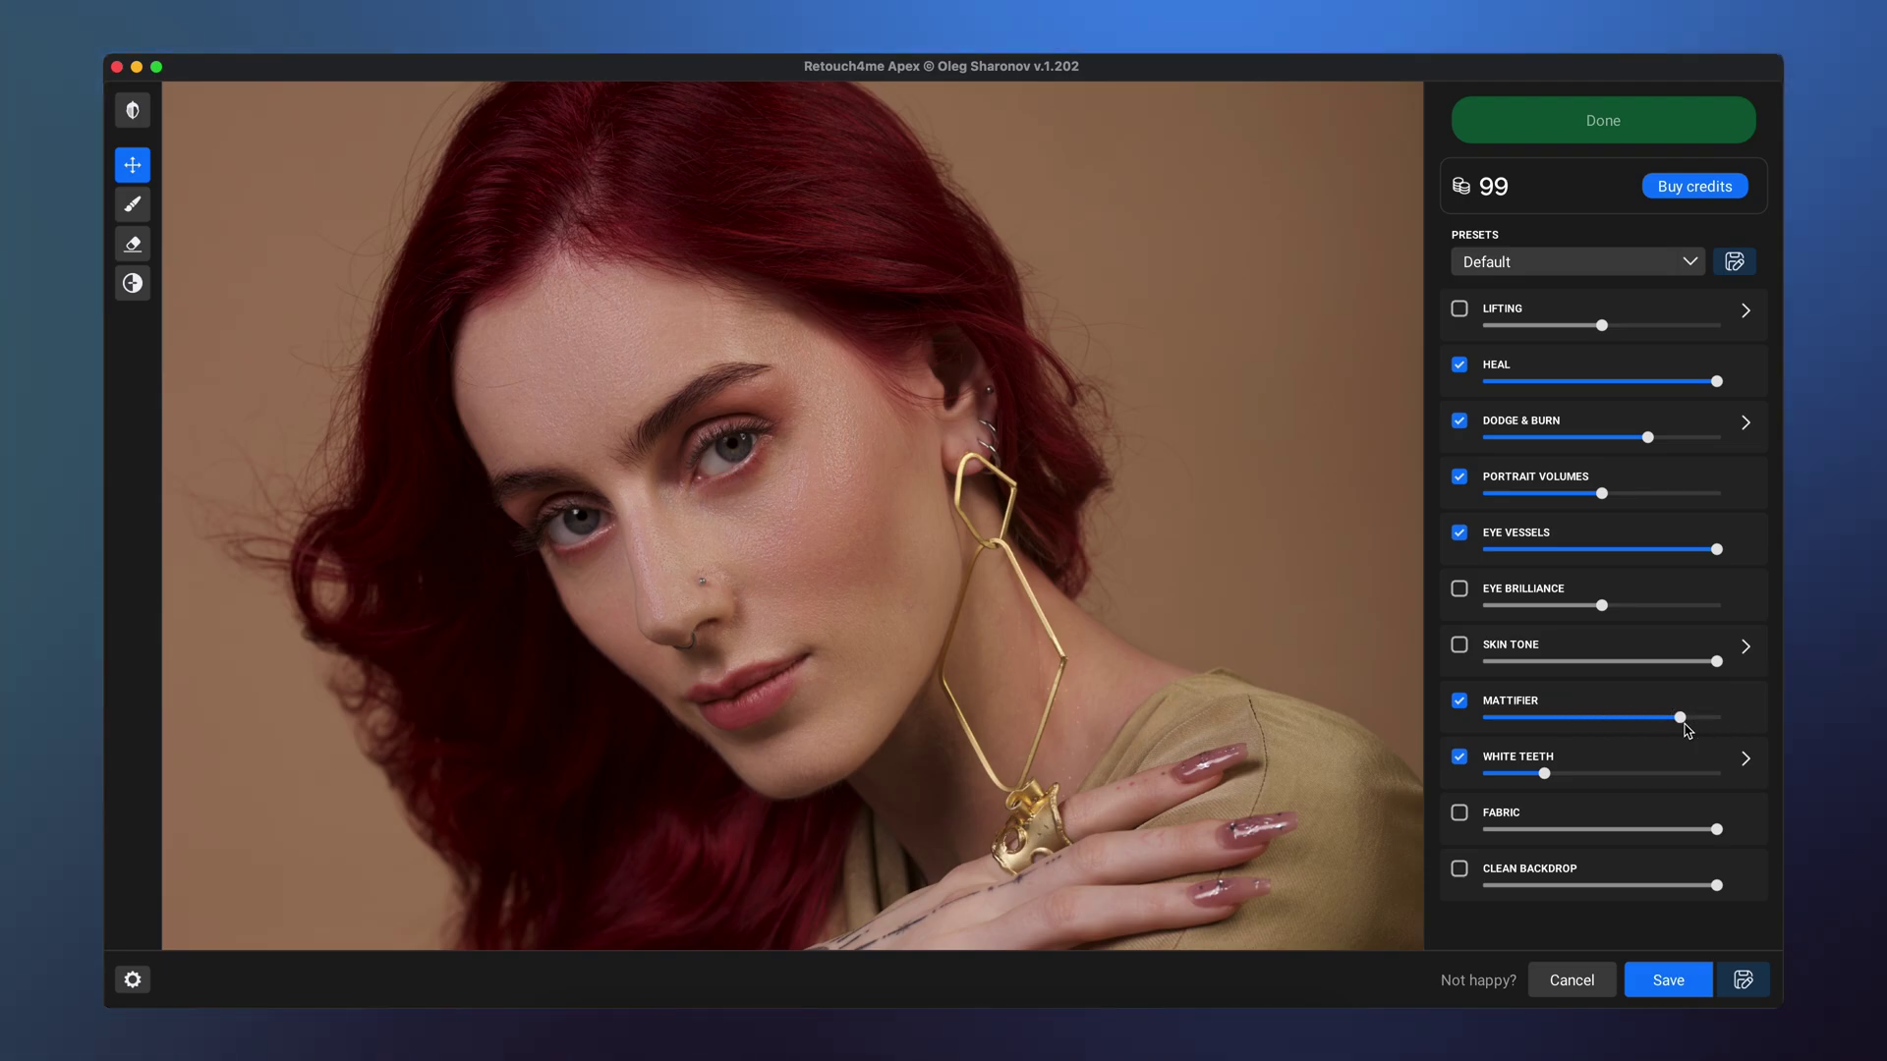
mouse_move(1716, 383)
mouse_down()
mouse_move(1525, 383)
mouse_move(1646, 390)
mouse_move(1486, 431)
mouse_up()
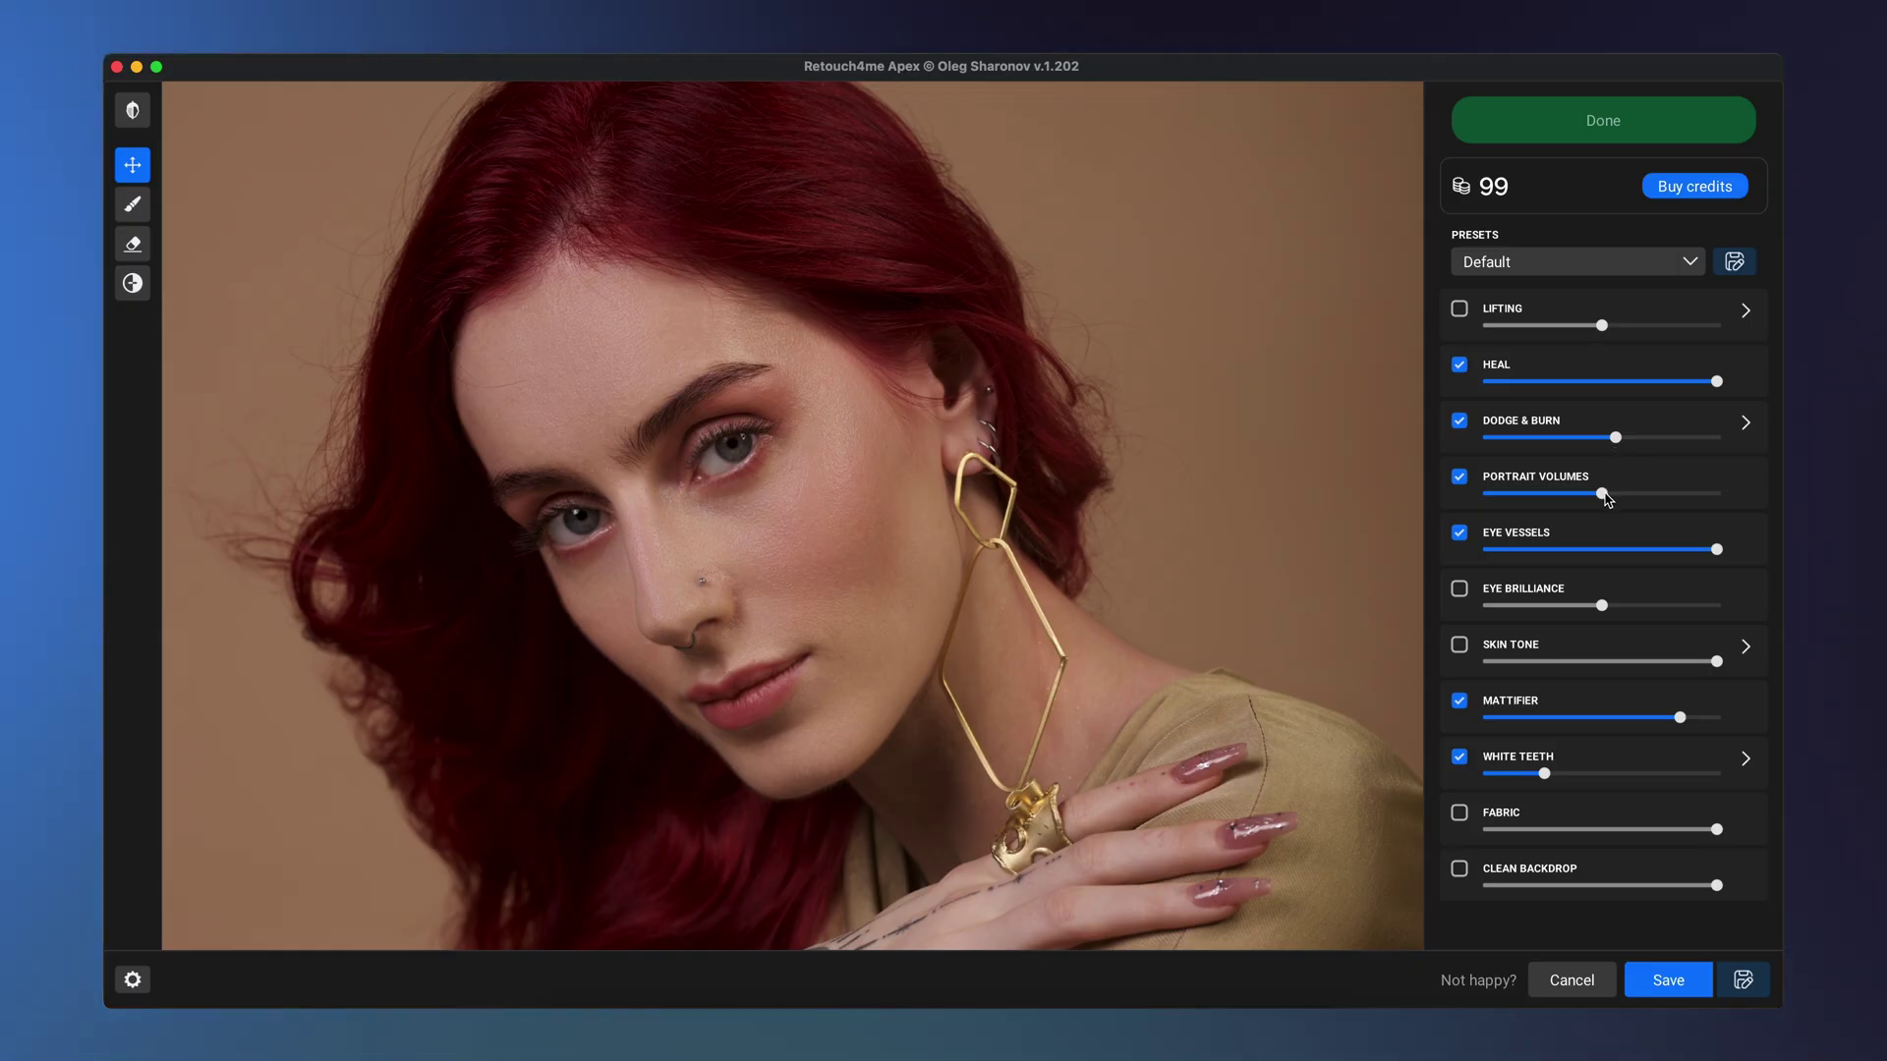
drag(1518, 489, 1686, 492)
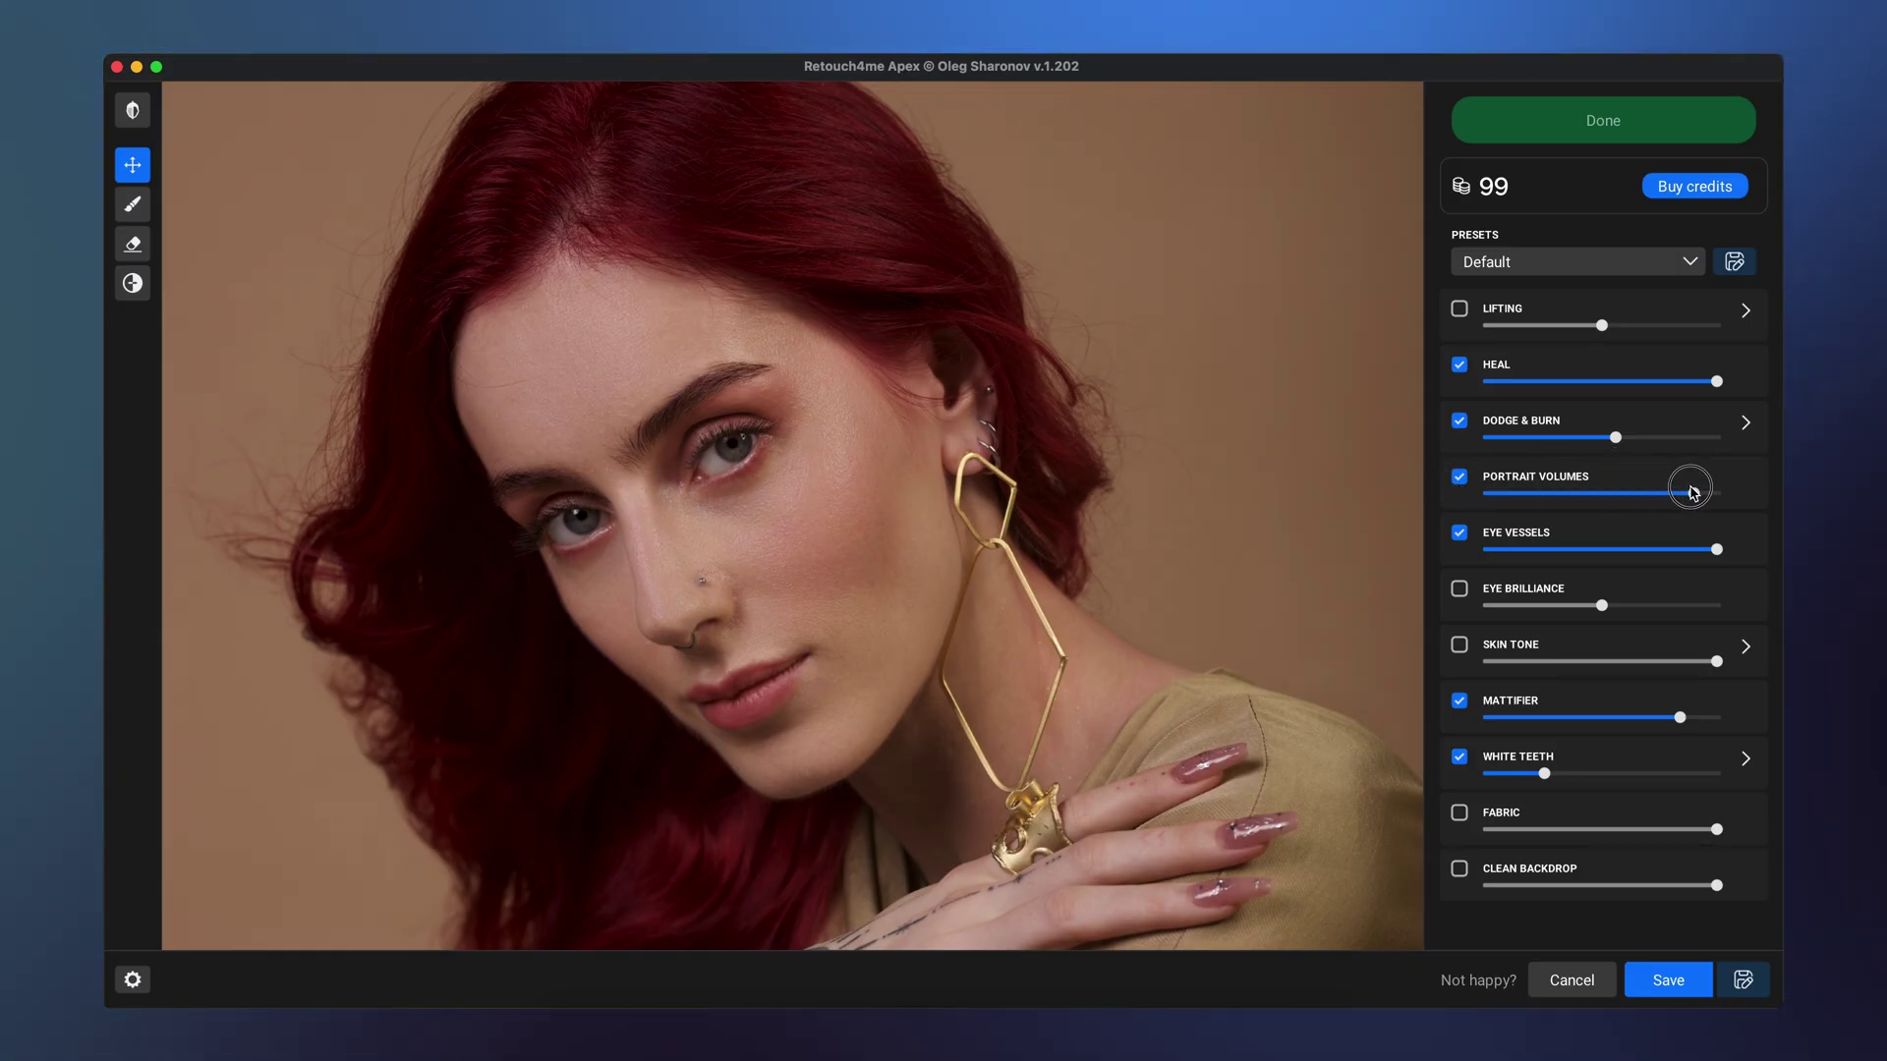
scroll(883, 475, up, 3)
scroll(865, 452, up, 3)
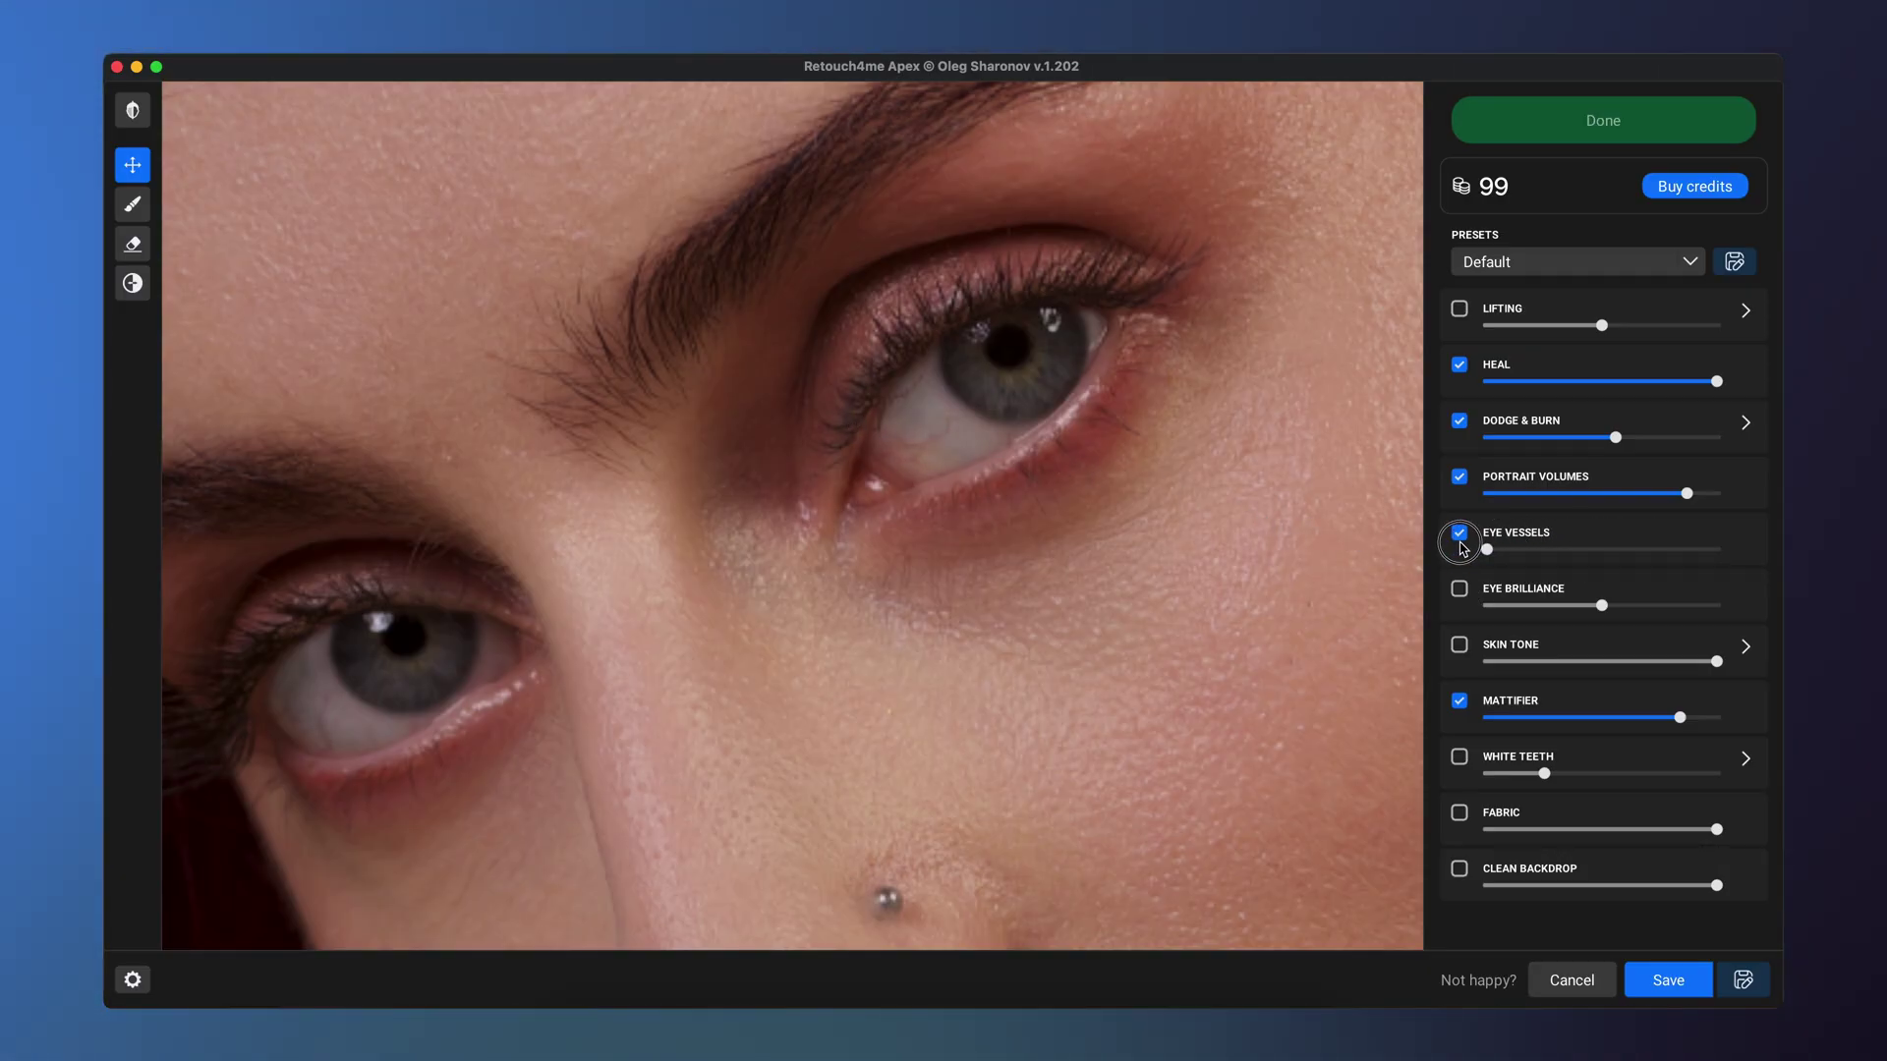
- Enable Eye Brilliance with a stronger slider, turn on Fabric near maximum, and enable Lifting
click(1459, 590)
mouse_move(1599, 605)
mouse_down()
mouse_move(1482, 604)
mouse_move(1711, 605)
mouse_up()
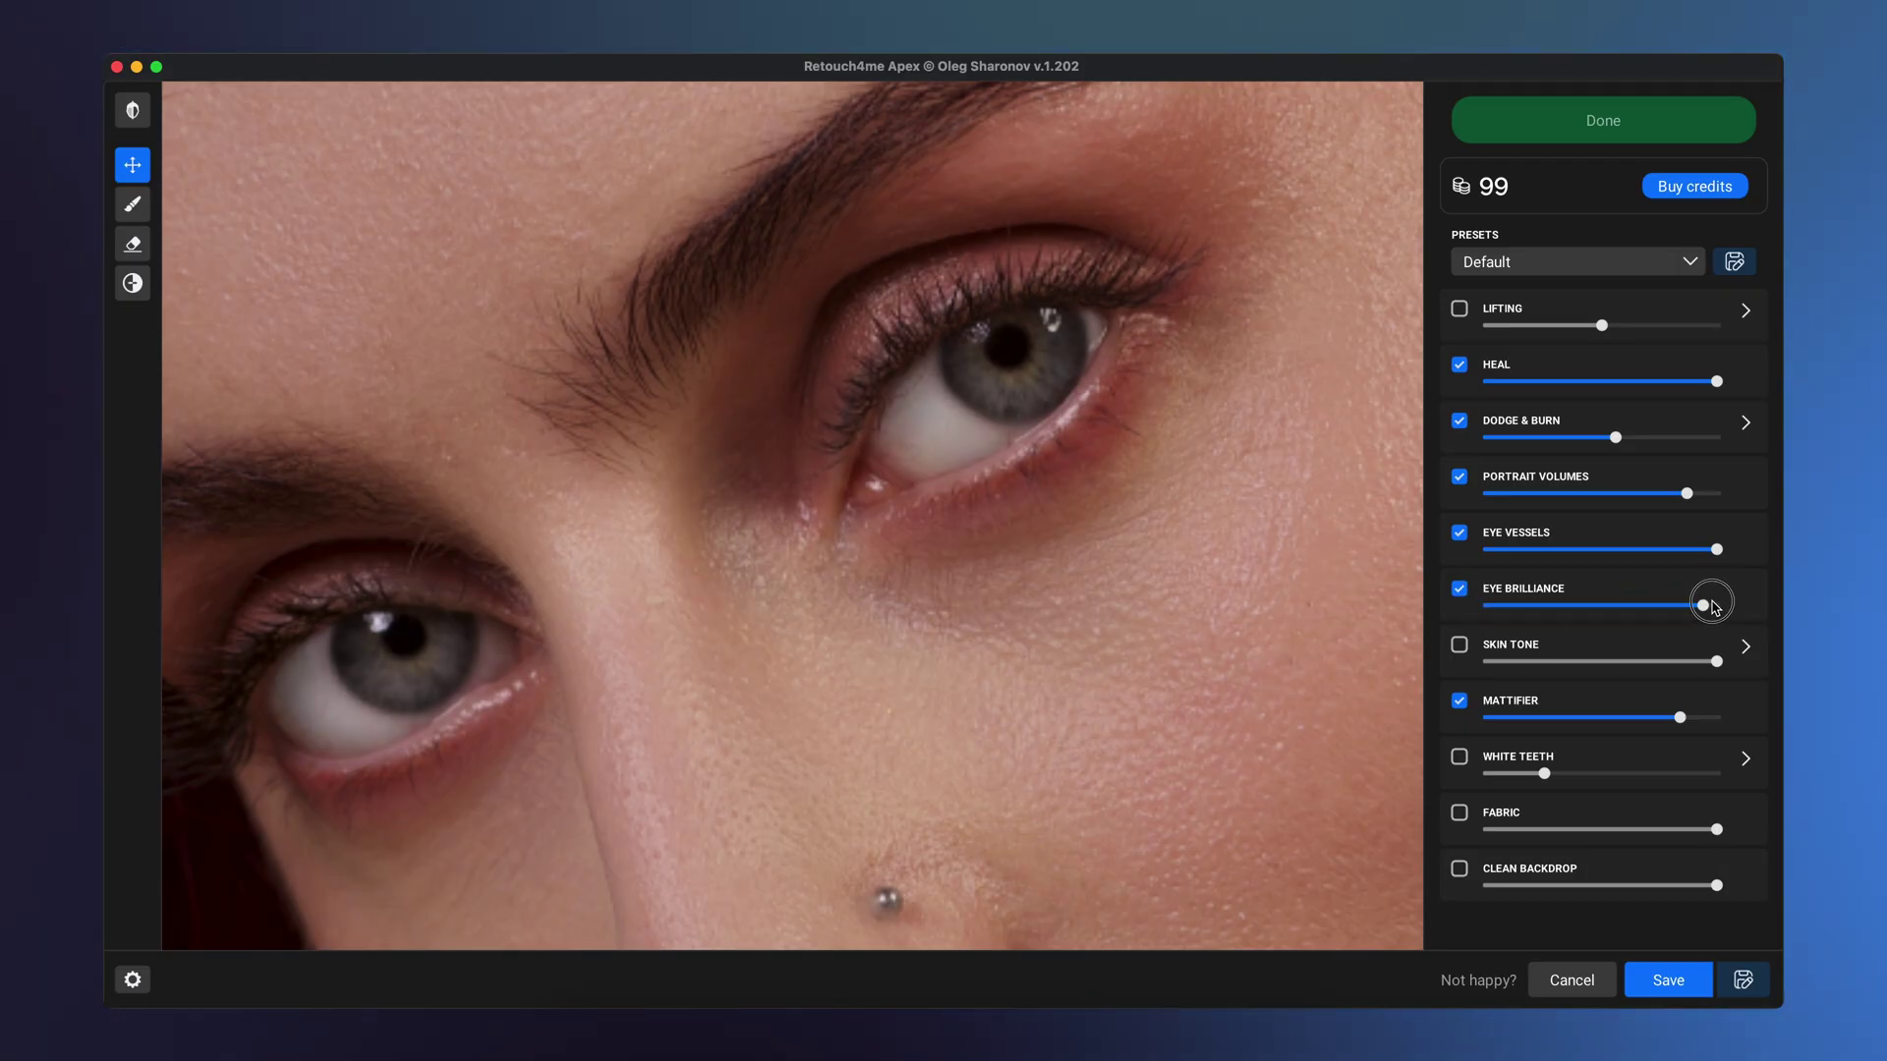
scroll(884, 539, down, 6)
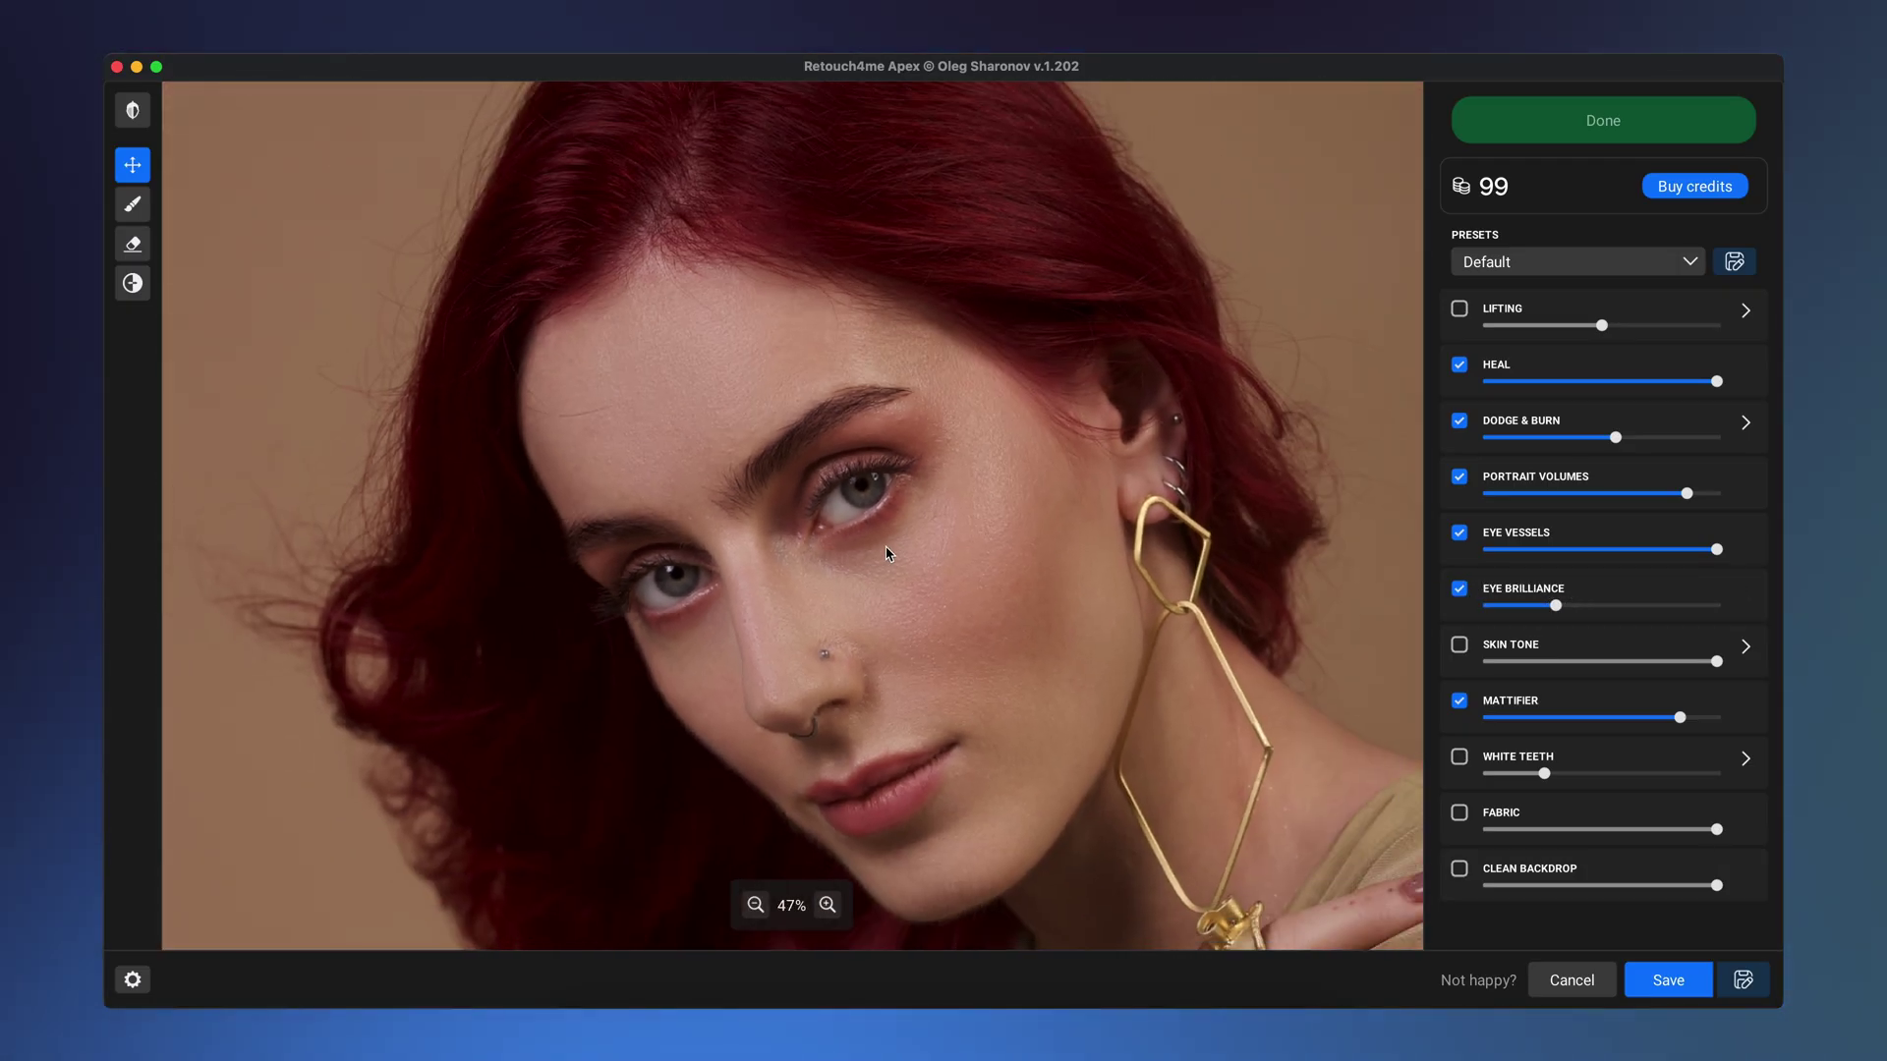
scroll(884, 540, down, 3)
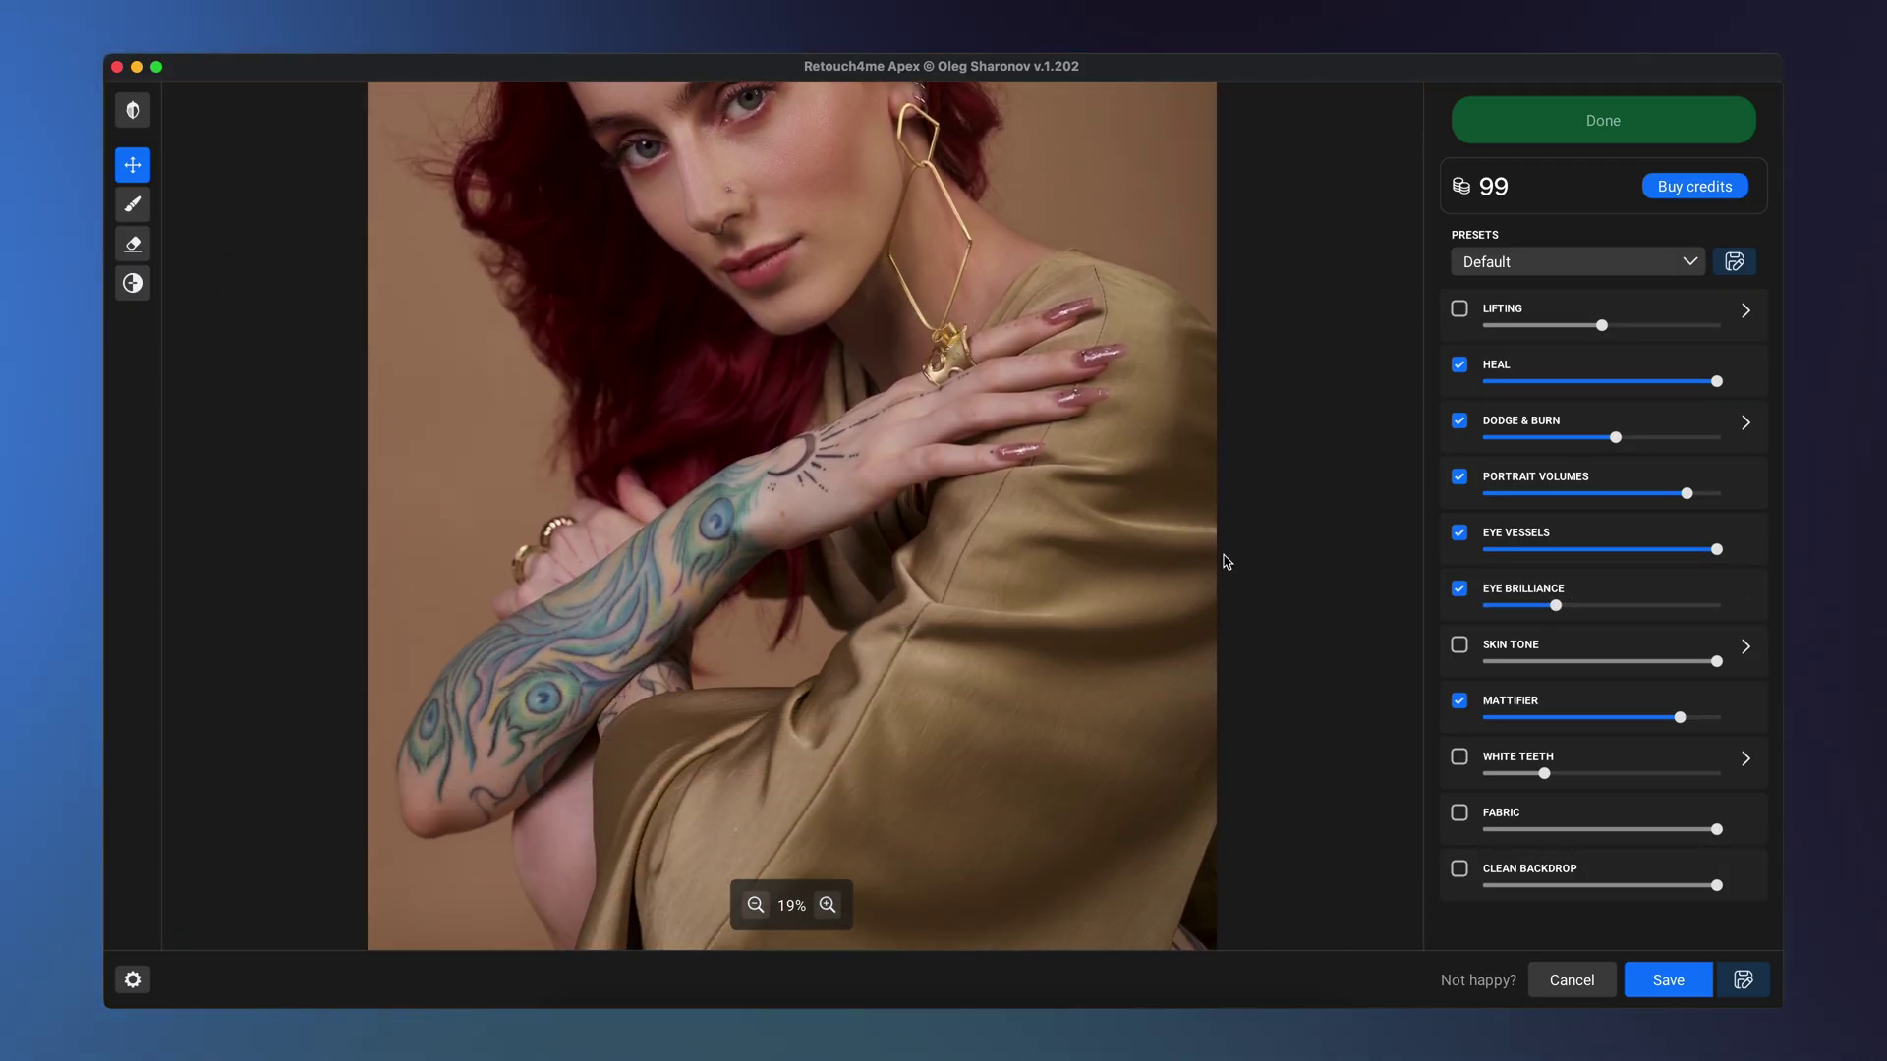
click(1715, 830)
drag(1492, 828, 1698, 821)
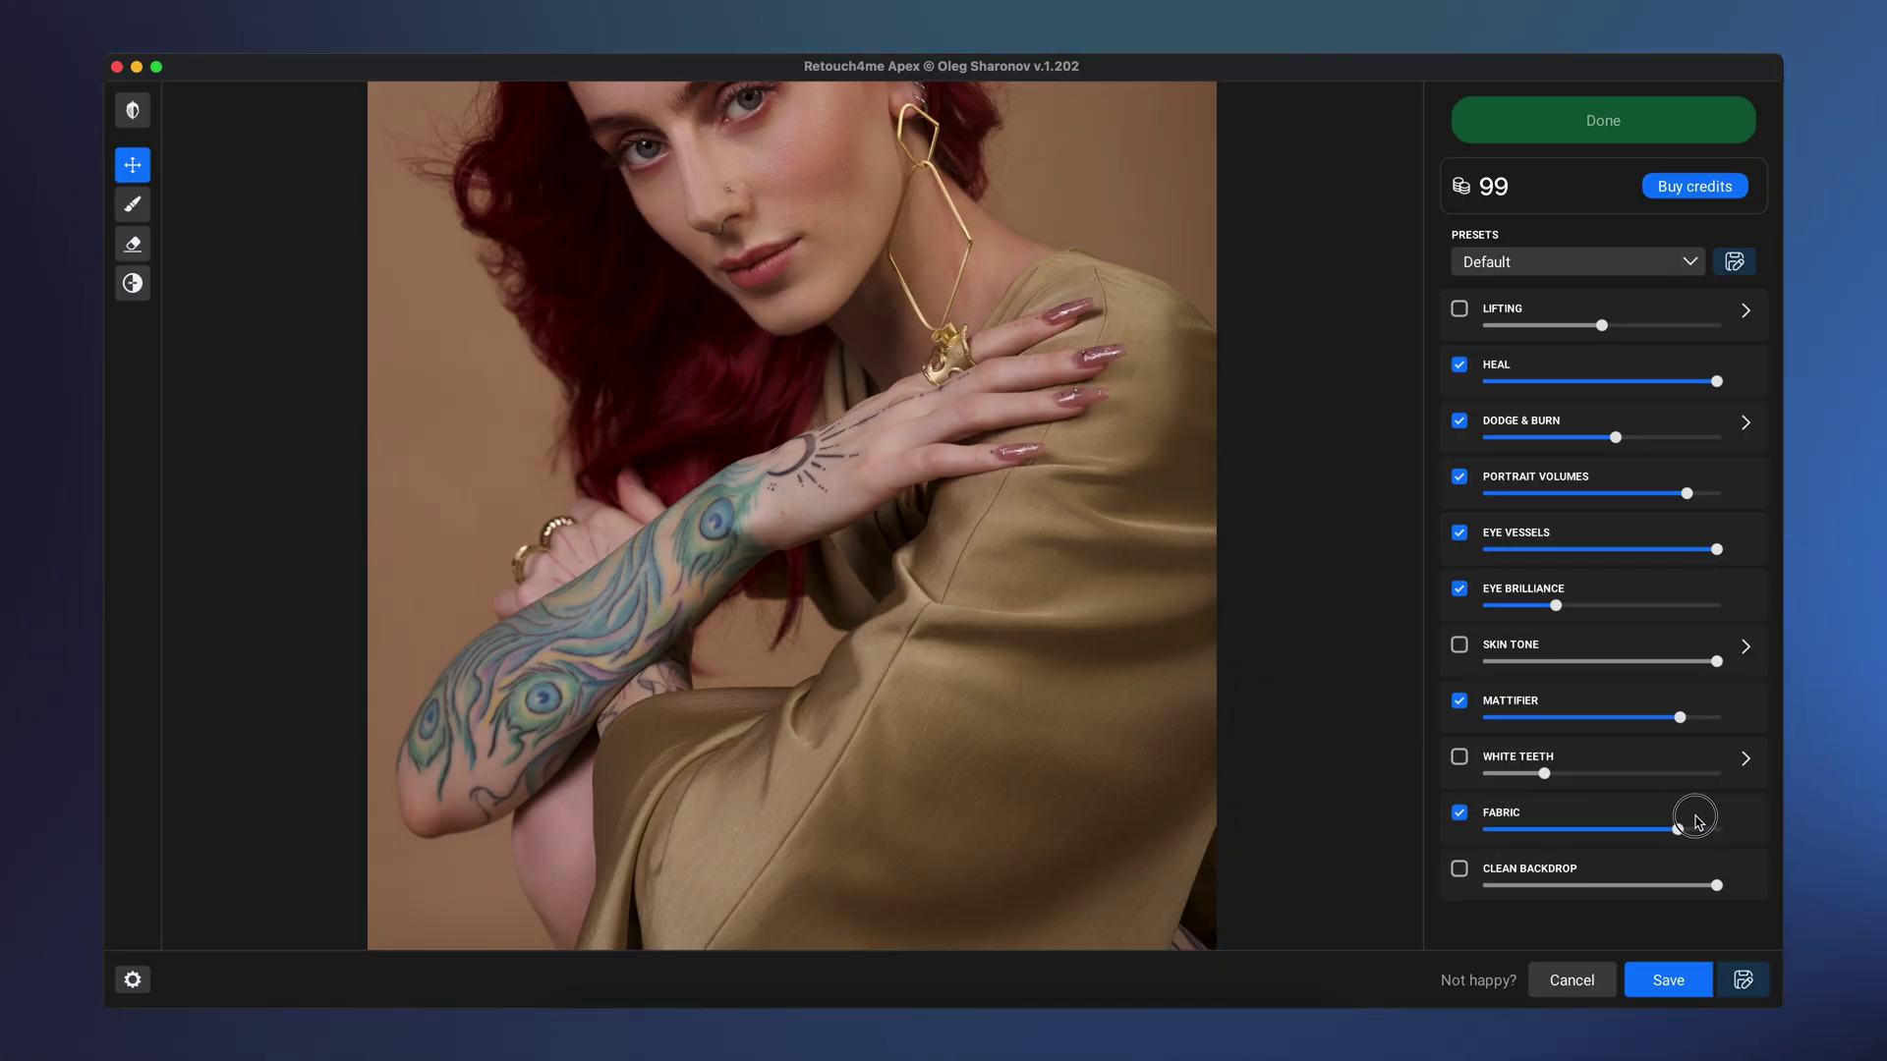
scroll(1160, 589, up, 3)
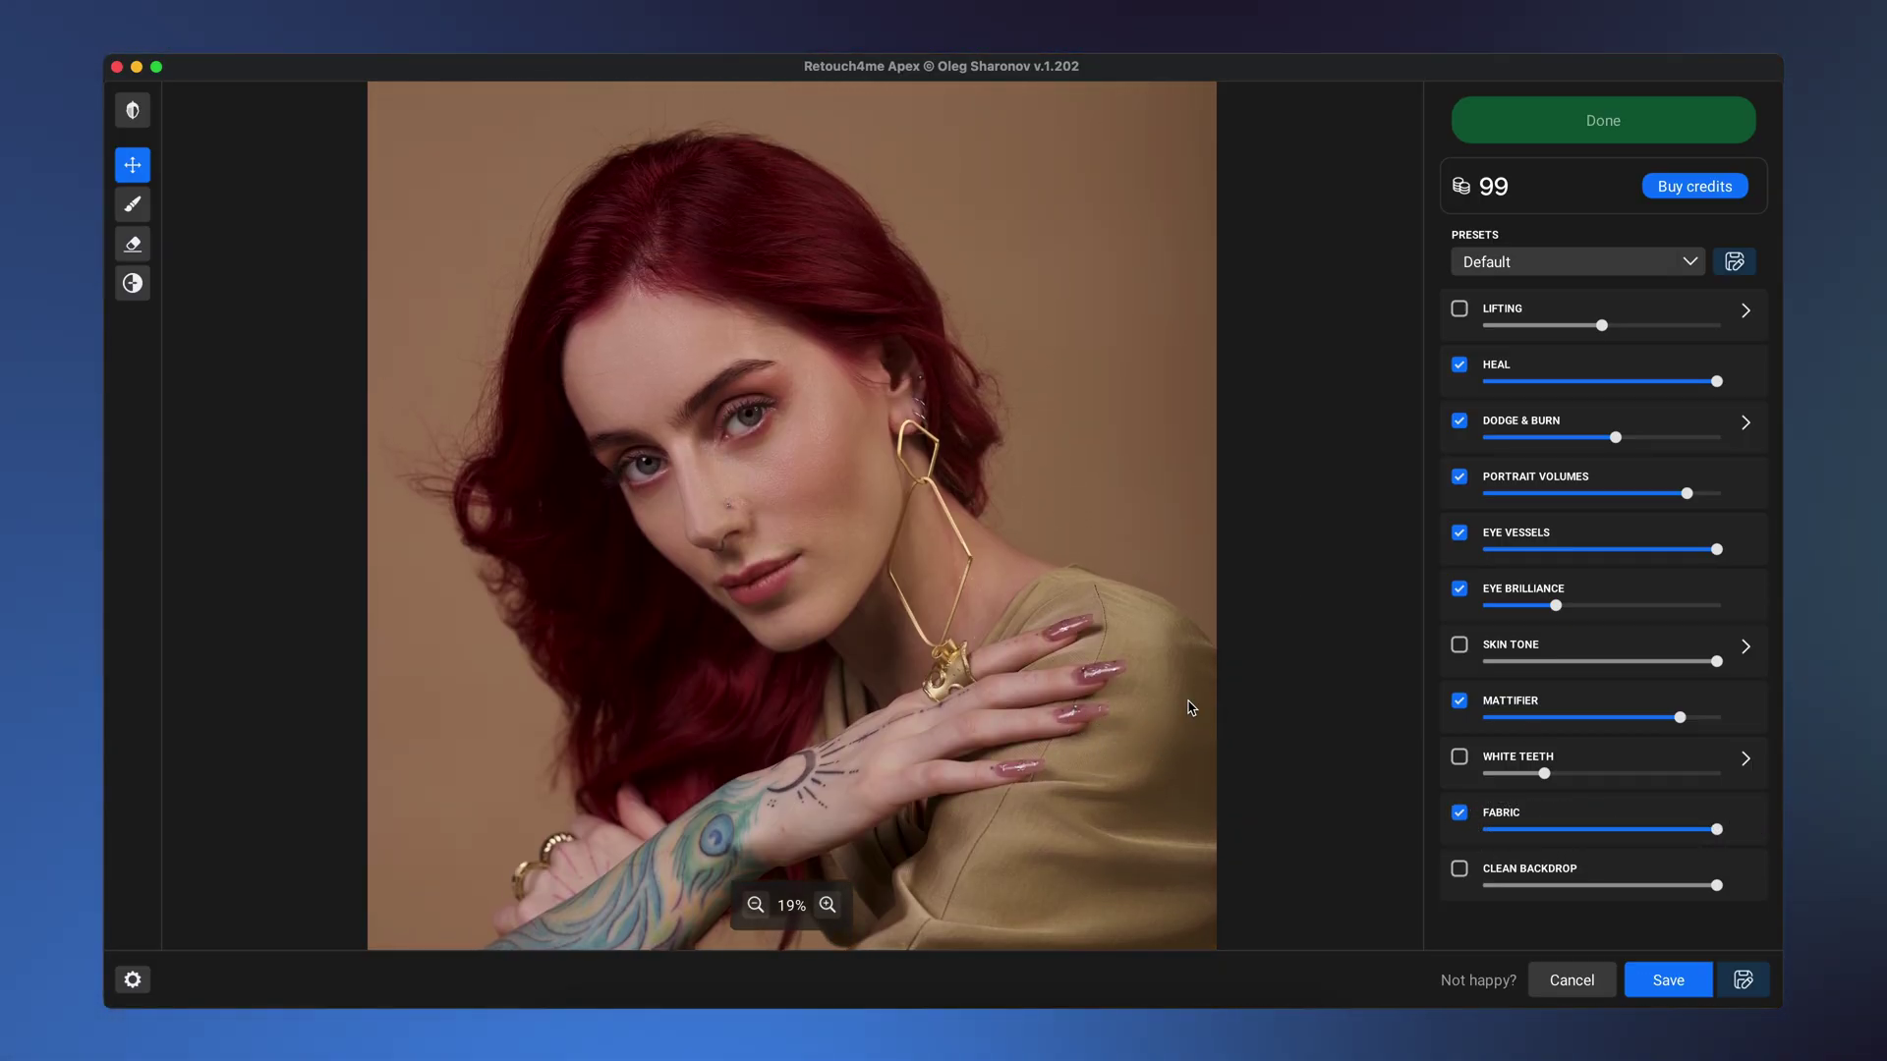
scroll(983, 490, up, 5)
scroll(982, 489, up, 2)
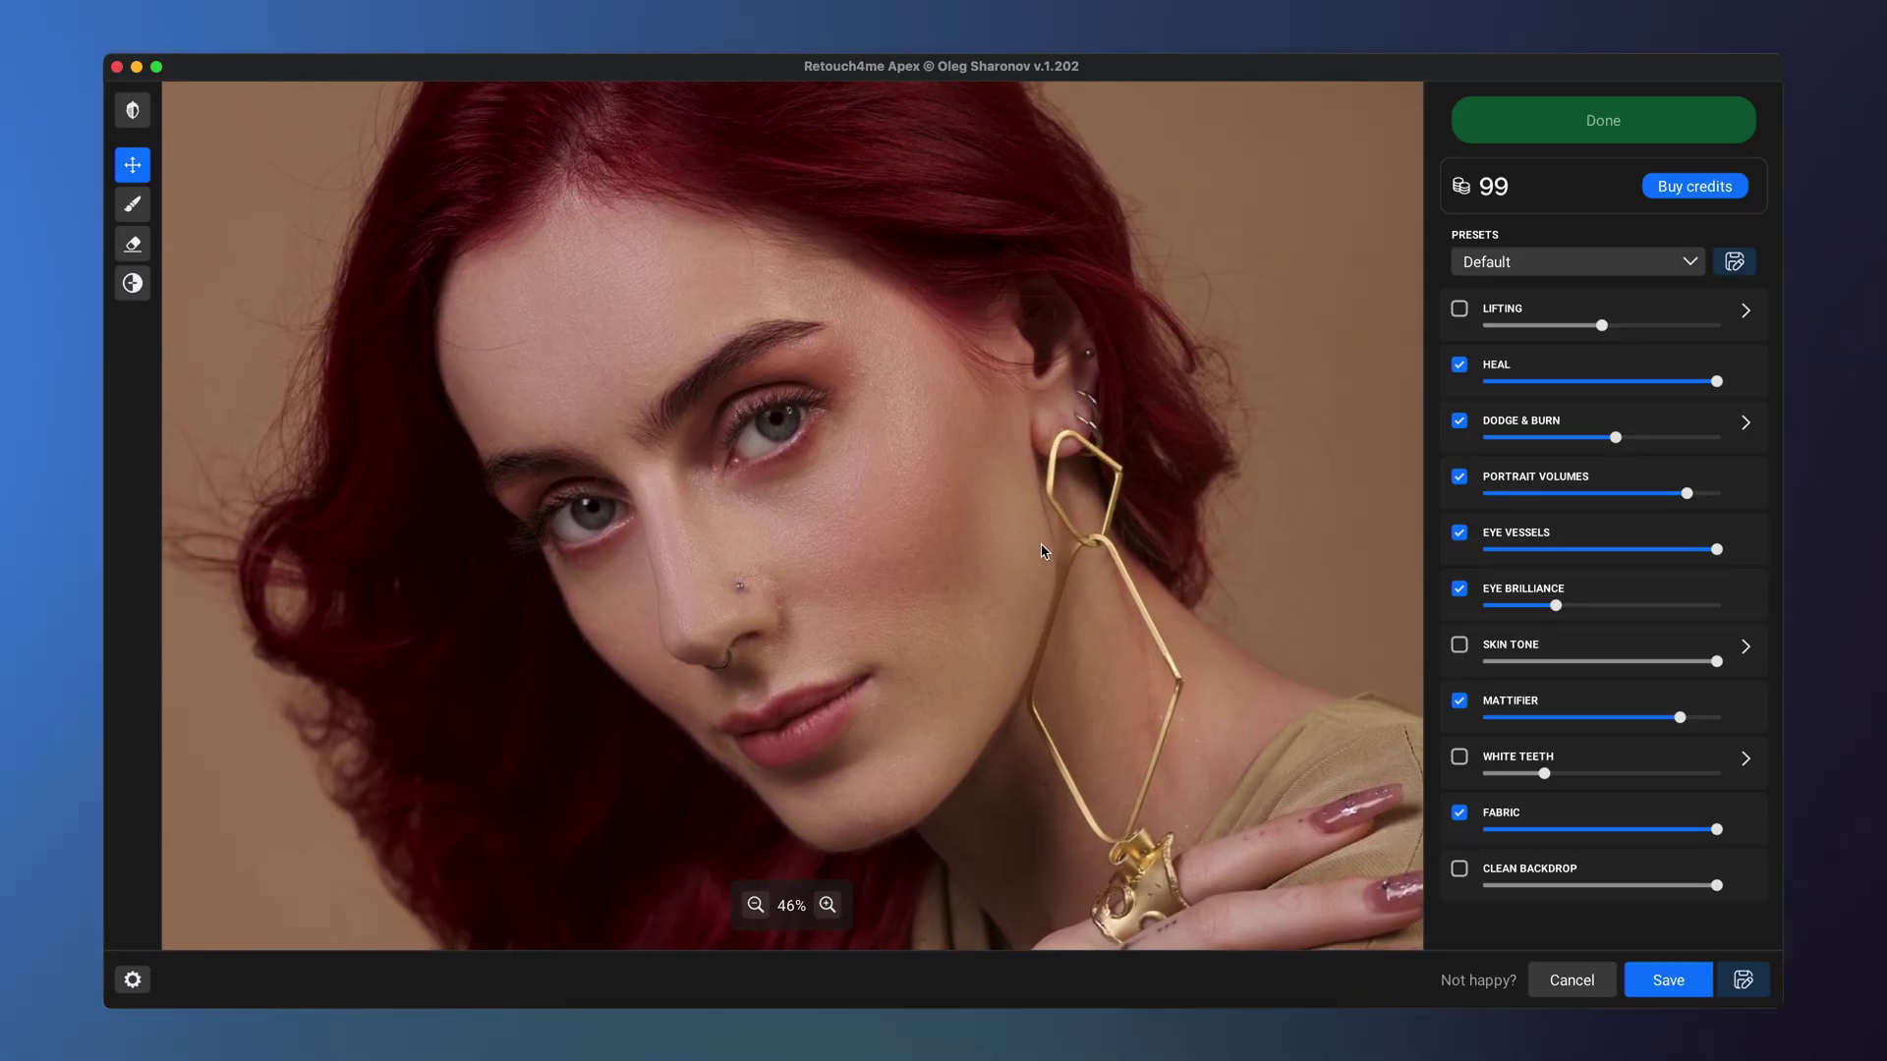
click(1460, 308)
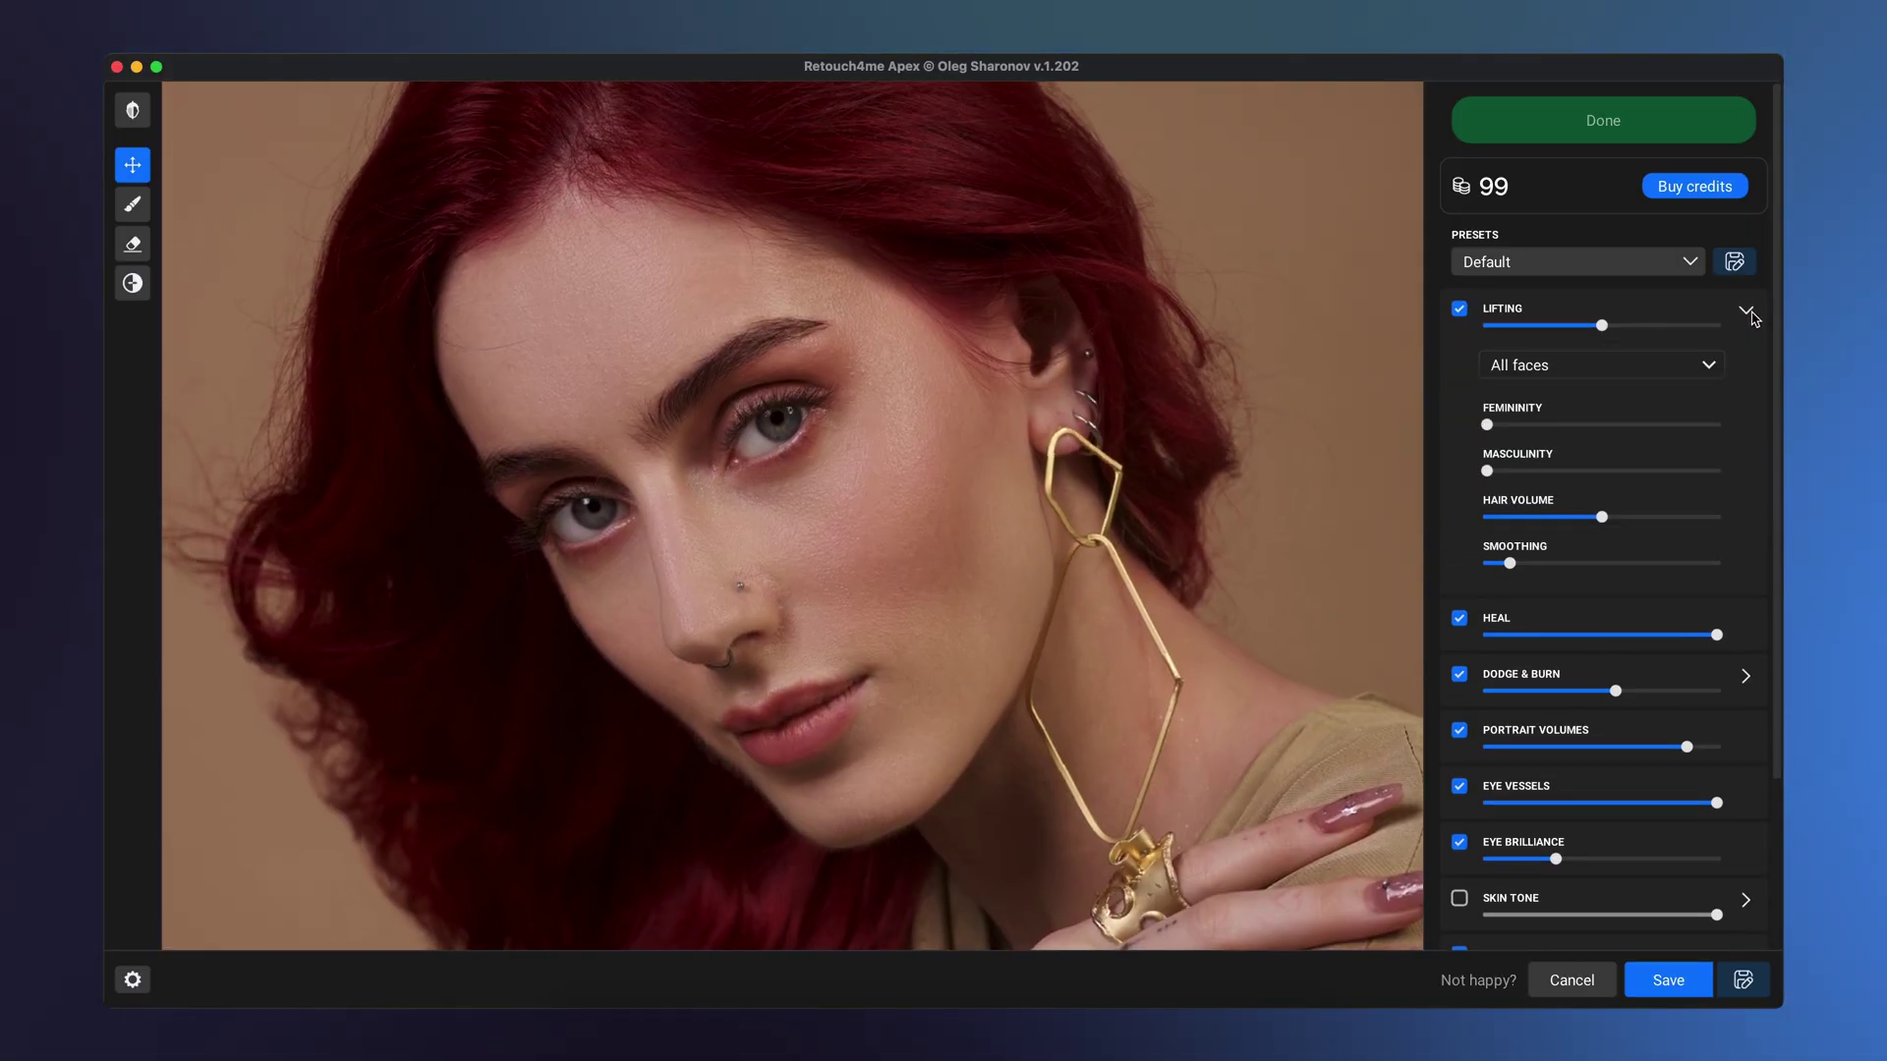
- Raise Lifting femininity, adjust hair volume, and toggle Lifting off and on to compare
mouse_move(1487, 425)
mouse_down()
mouse_move(1703, 425)
mouse_move(1594, 426)
mouse_up()
scroll(1146, 442, down, 5)
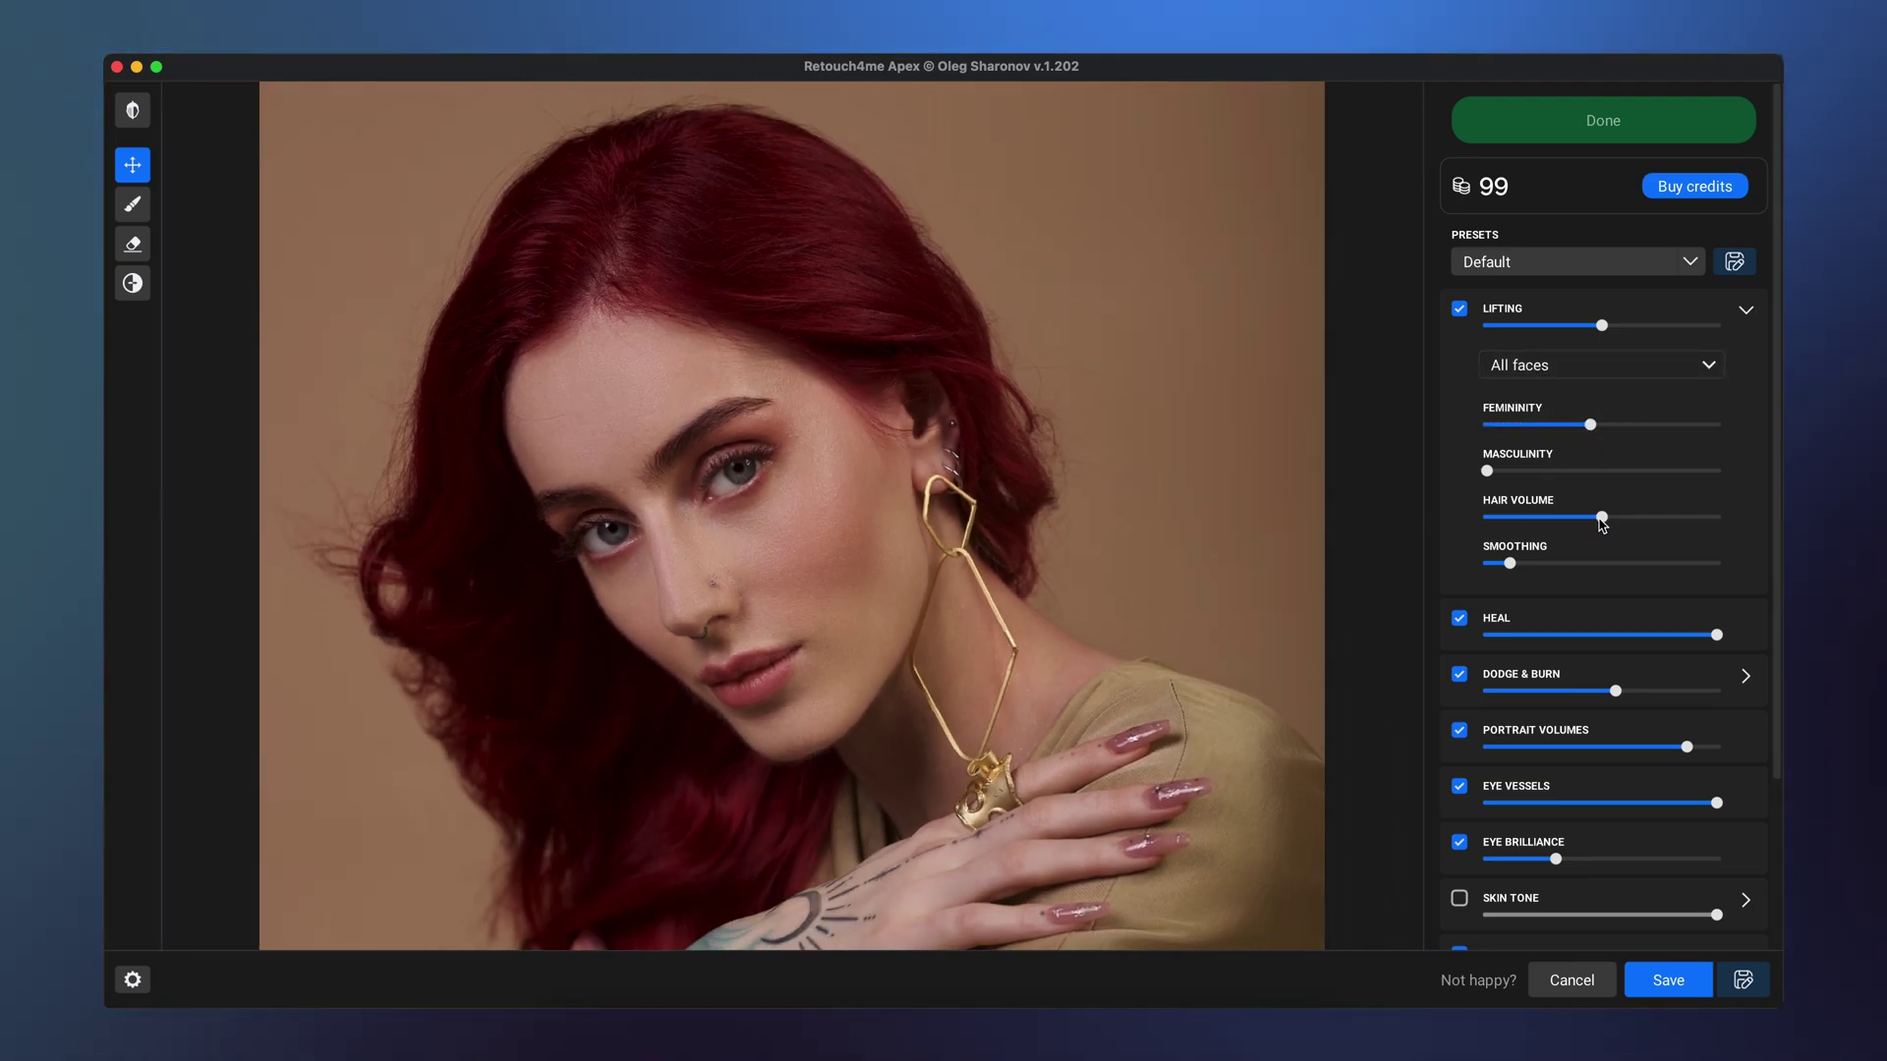
drag(1602, 516, 1482, 517)
drag(1658, 524, 1593, 580)
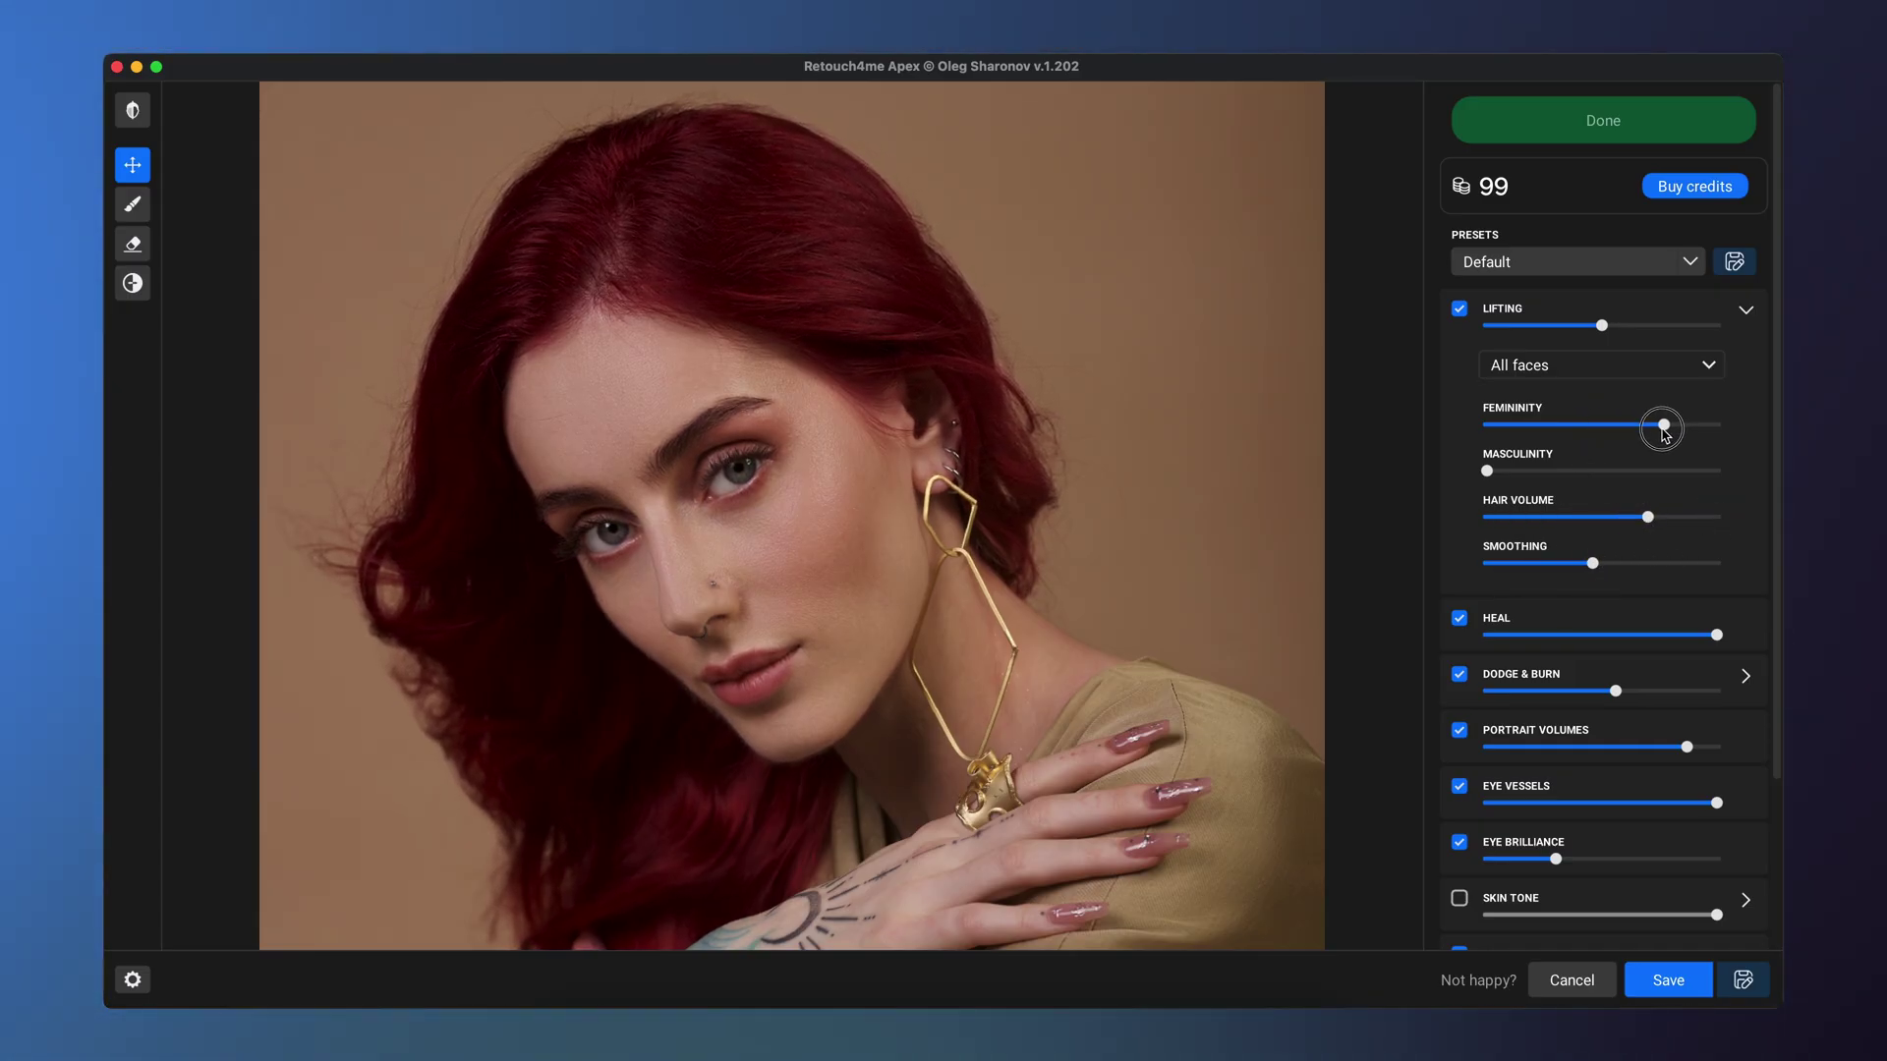
click(1459, 309)
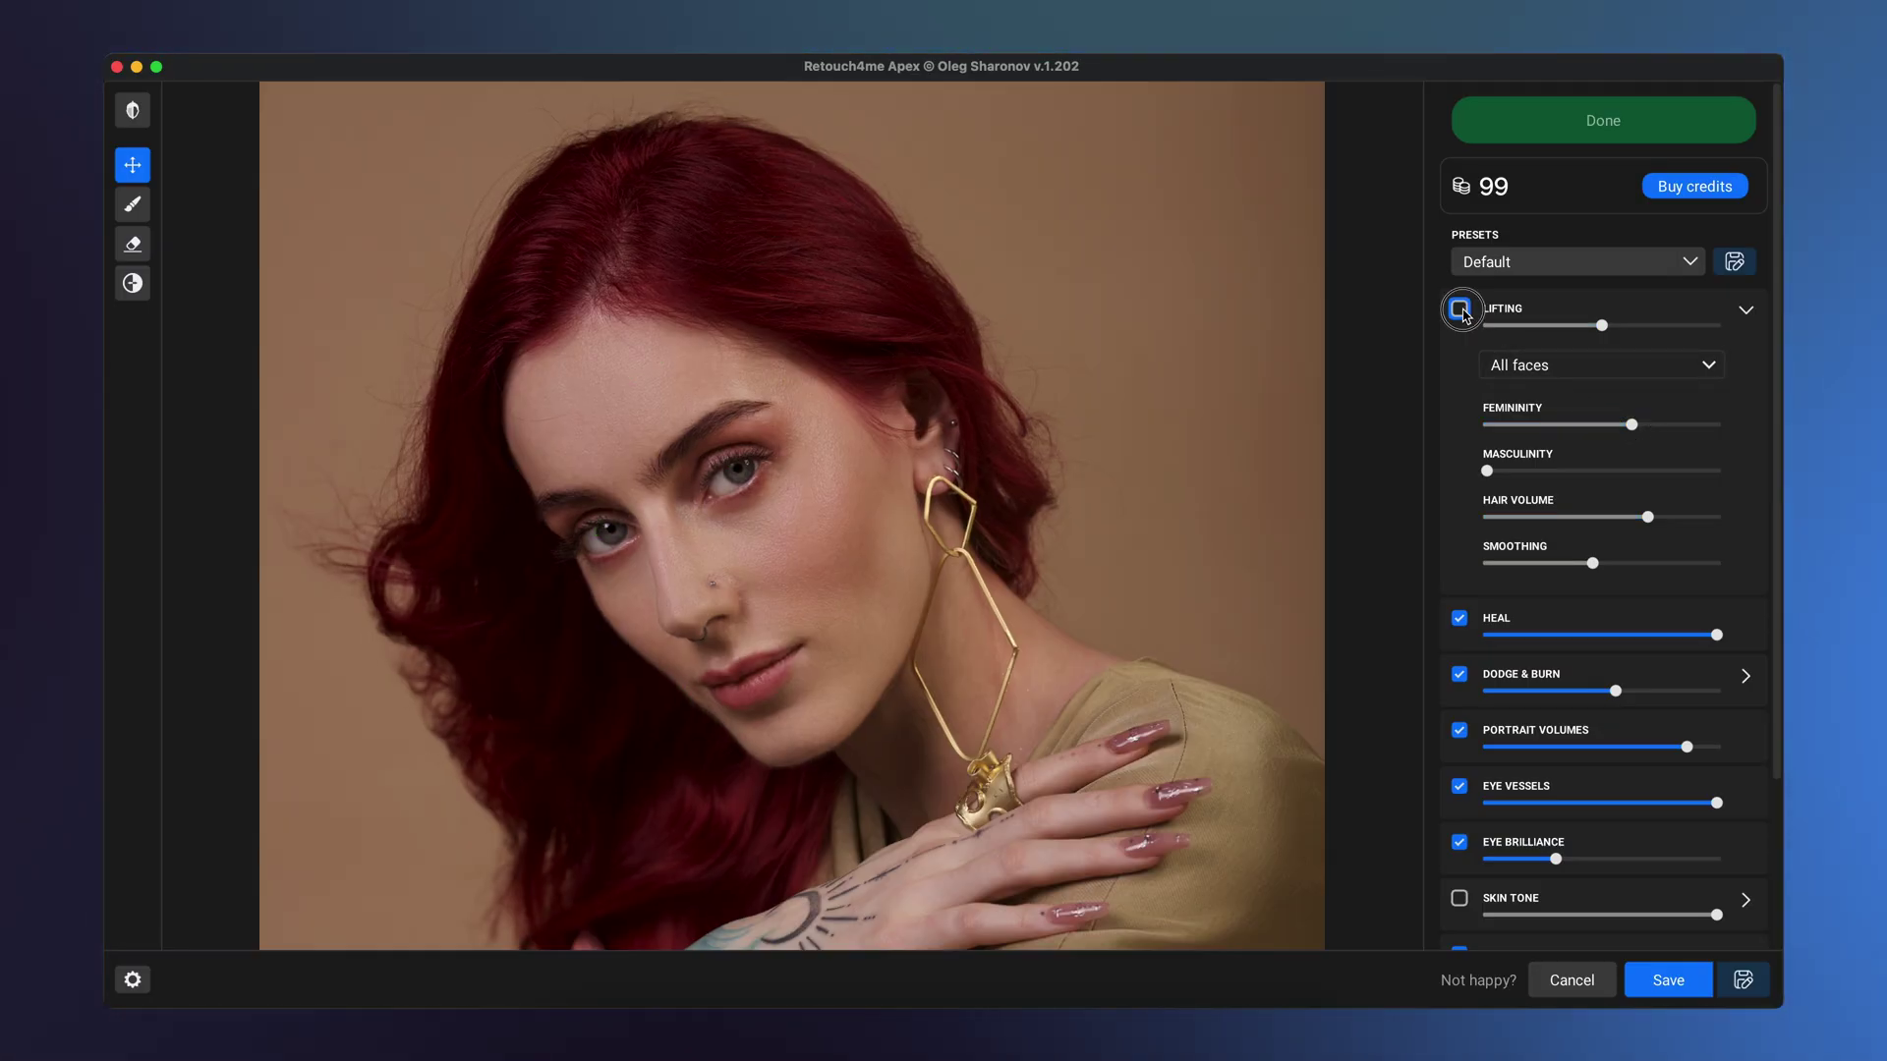
click(1460, 309)
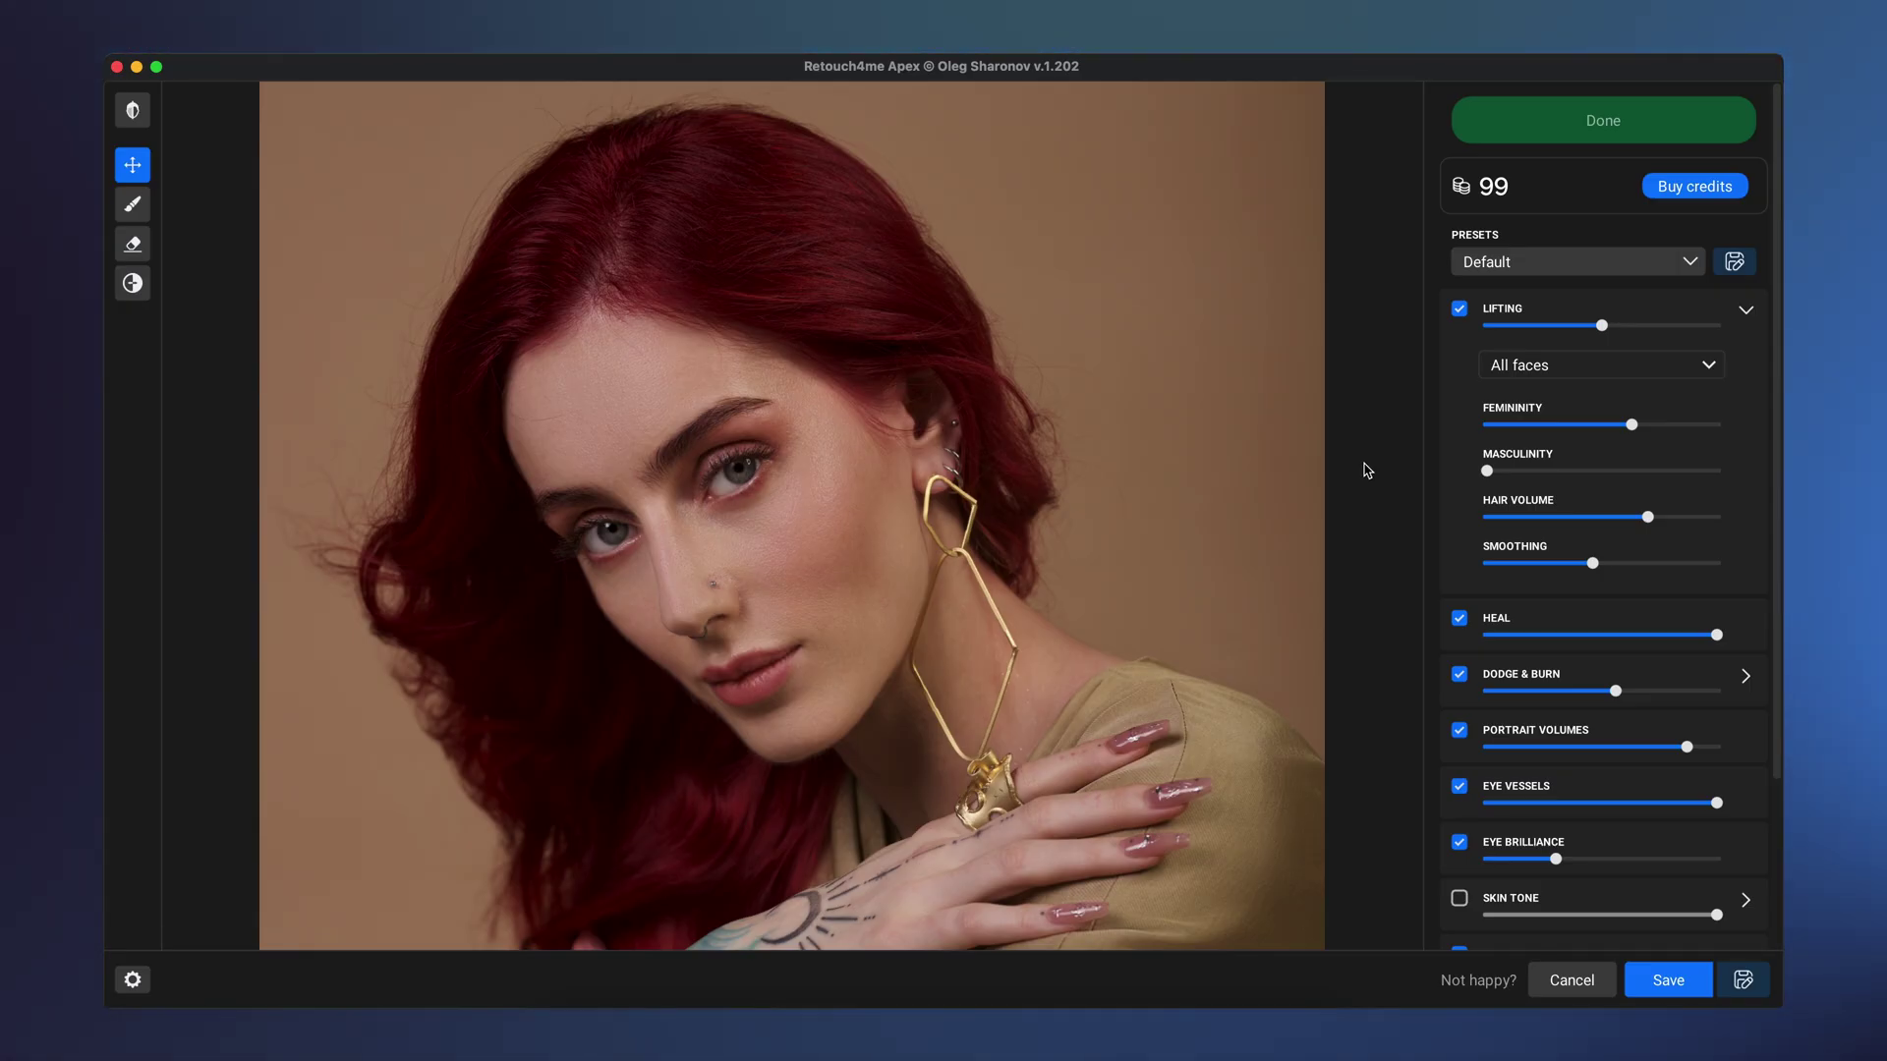
click(1734, 262)
text(It's my preset)
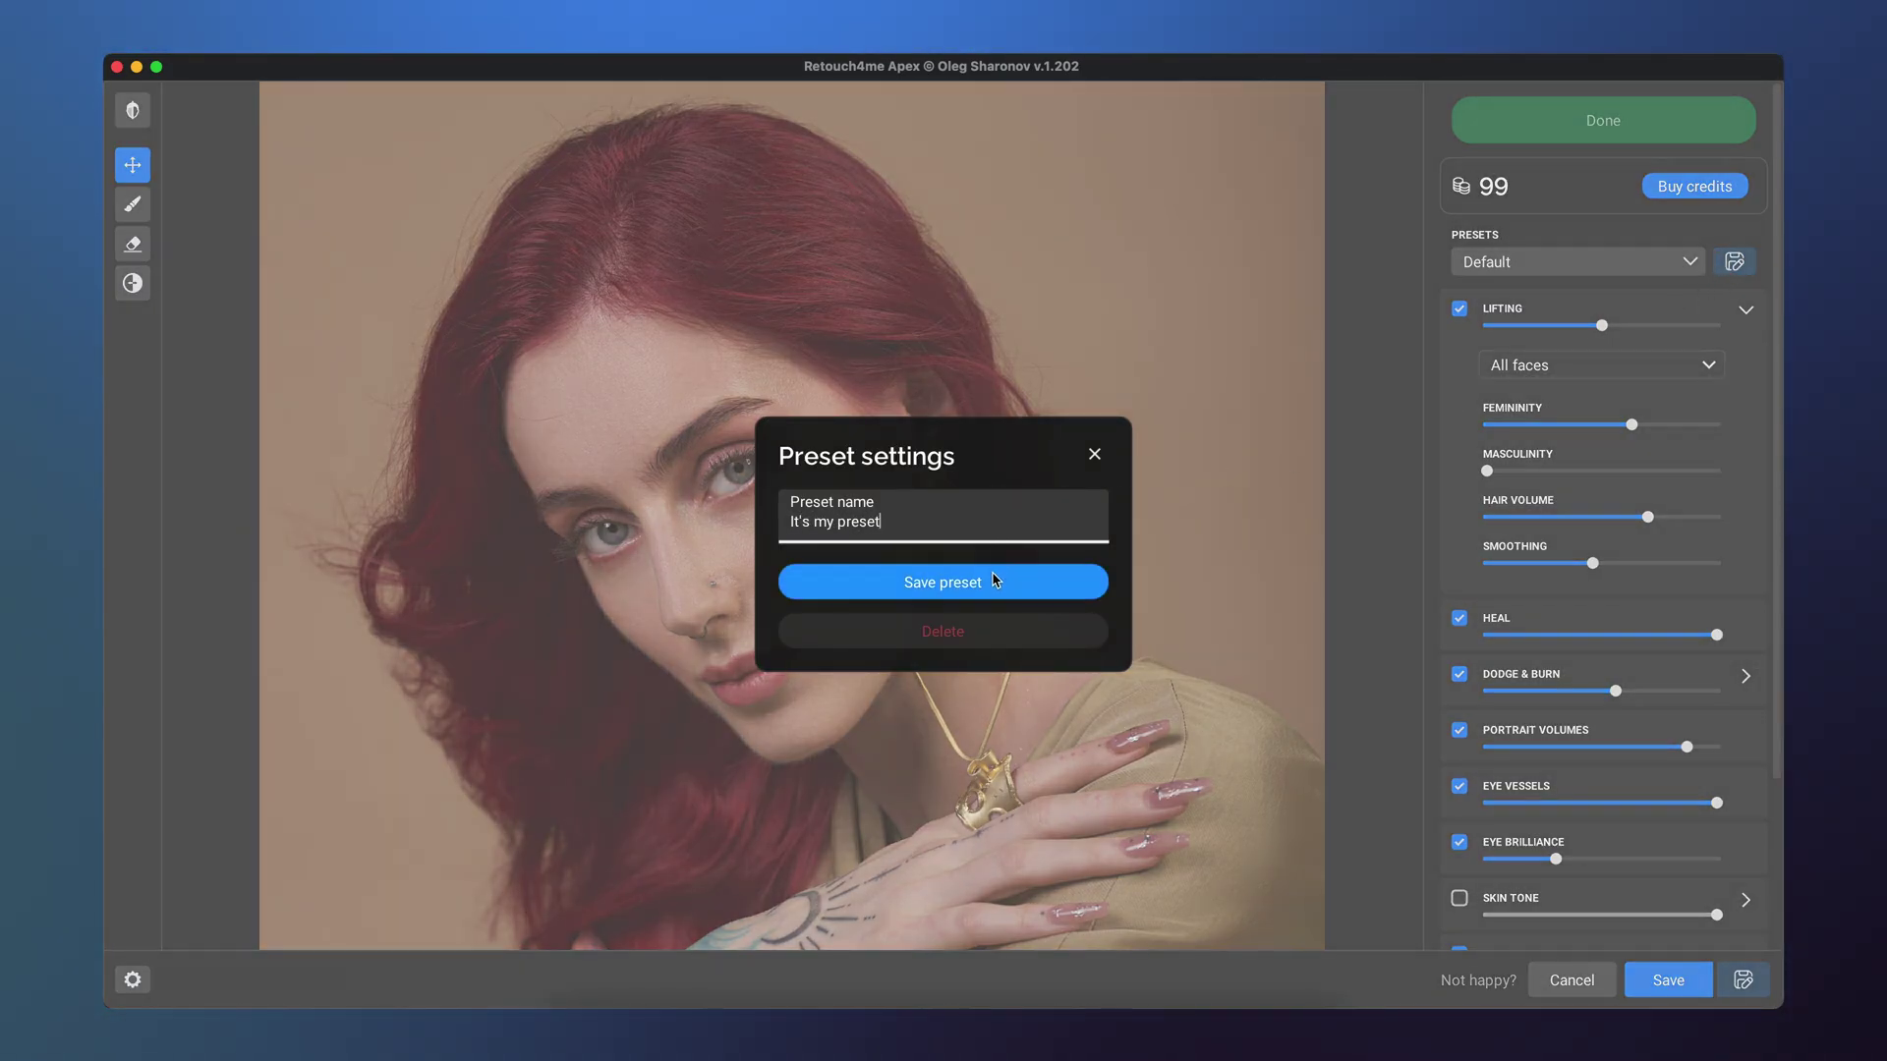
- Save the preset as 'It's my preset', try Perfect Skin, then reselect it
click(993, 582)
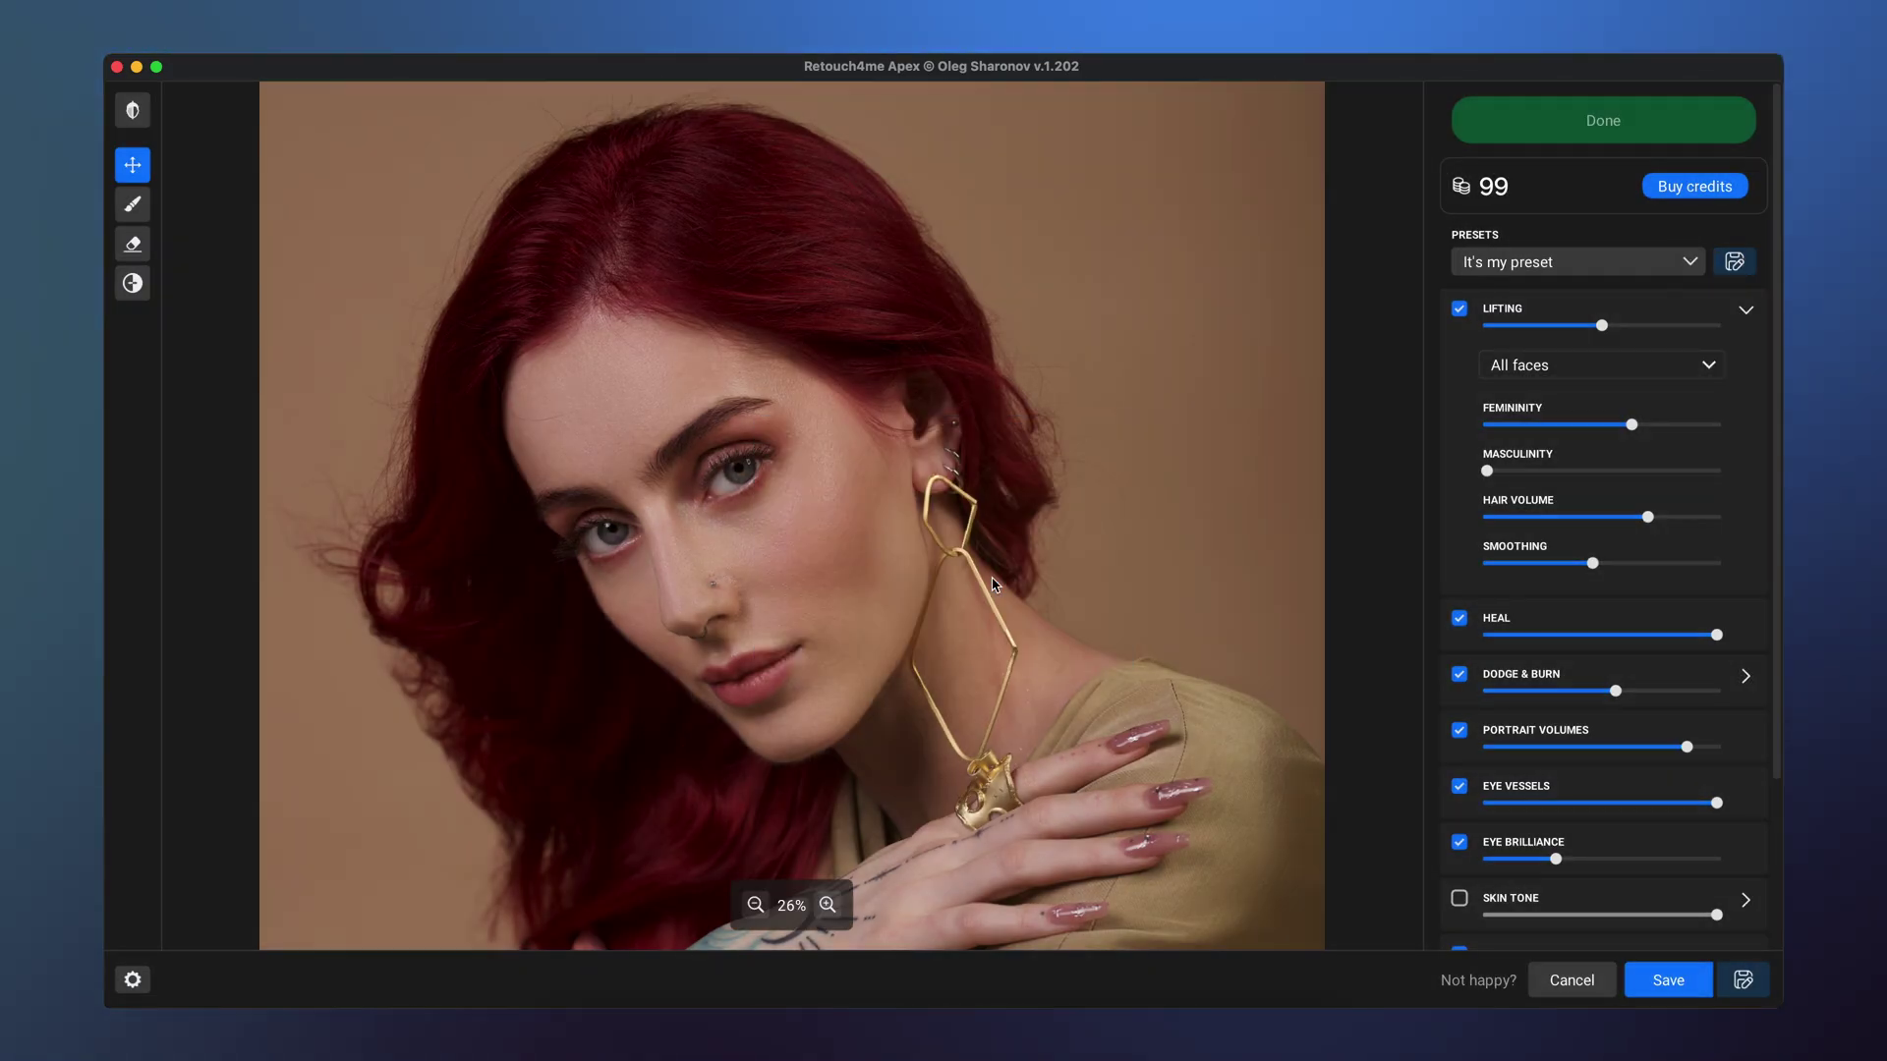
click(1651, 267)
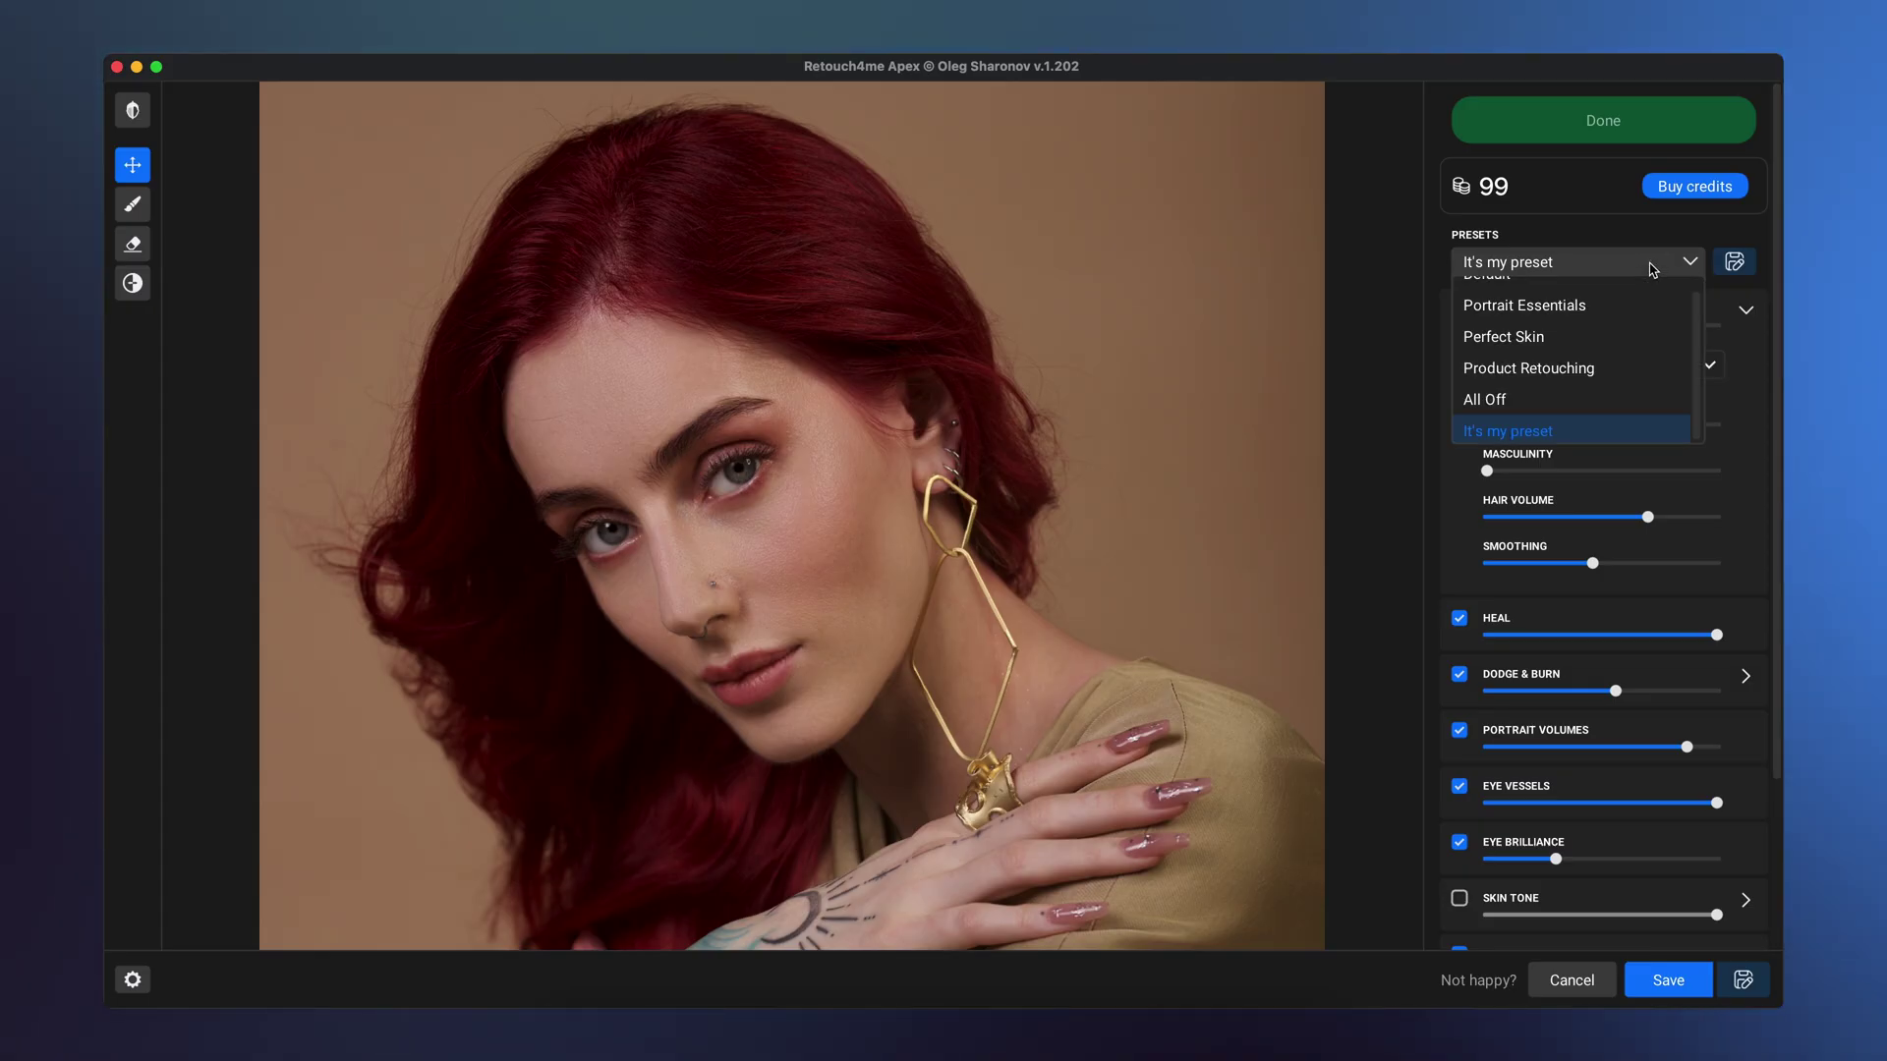
click(1617, 334)
click(1625, 263)
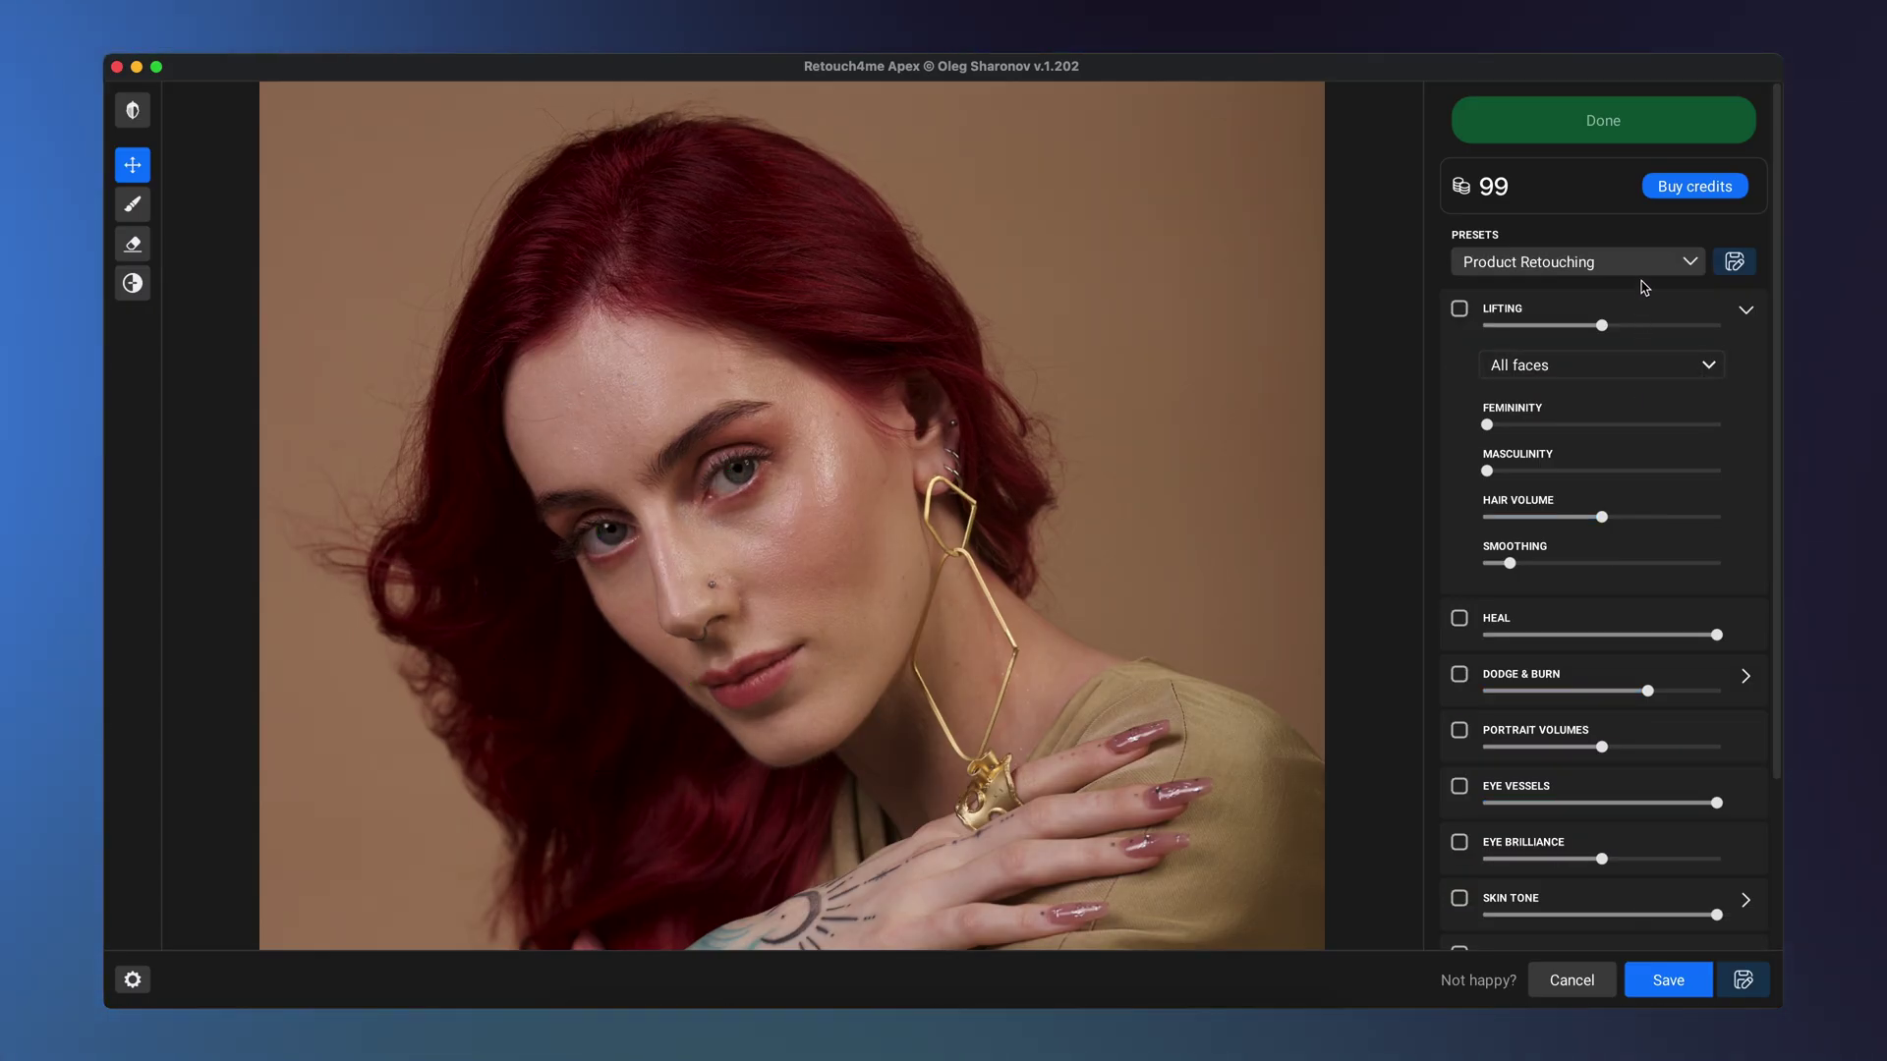
click(1616, 430)
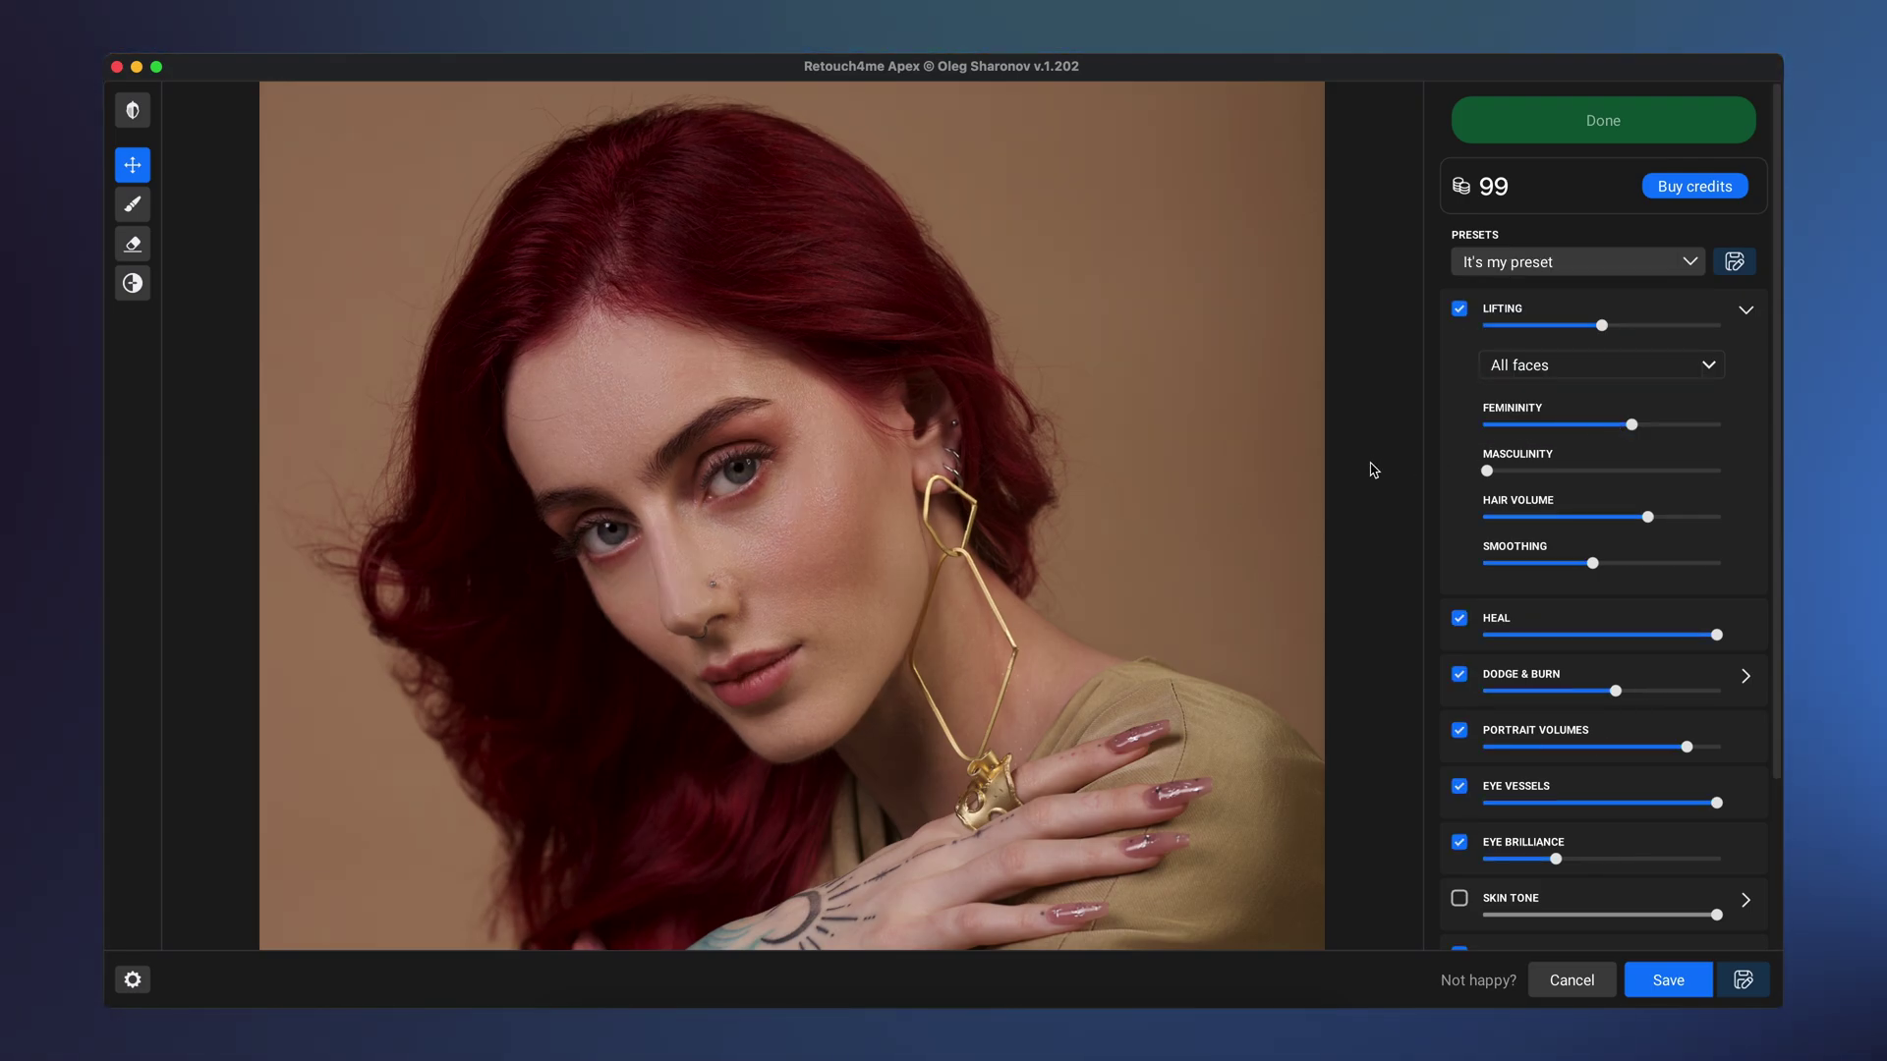
- Browse the online page of cloud credit packs
click(1735, 197)
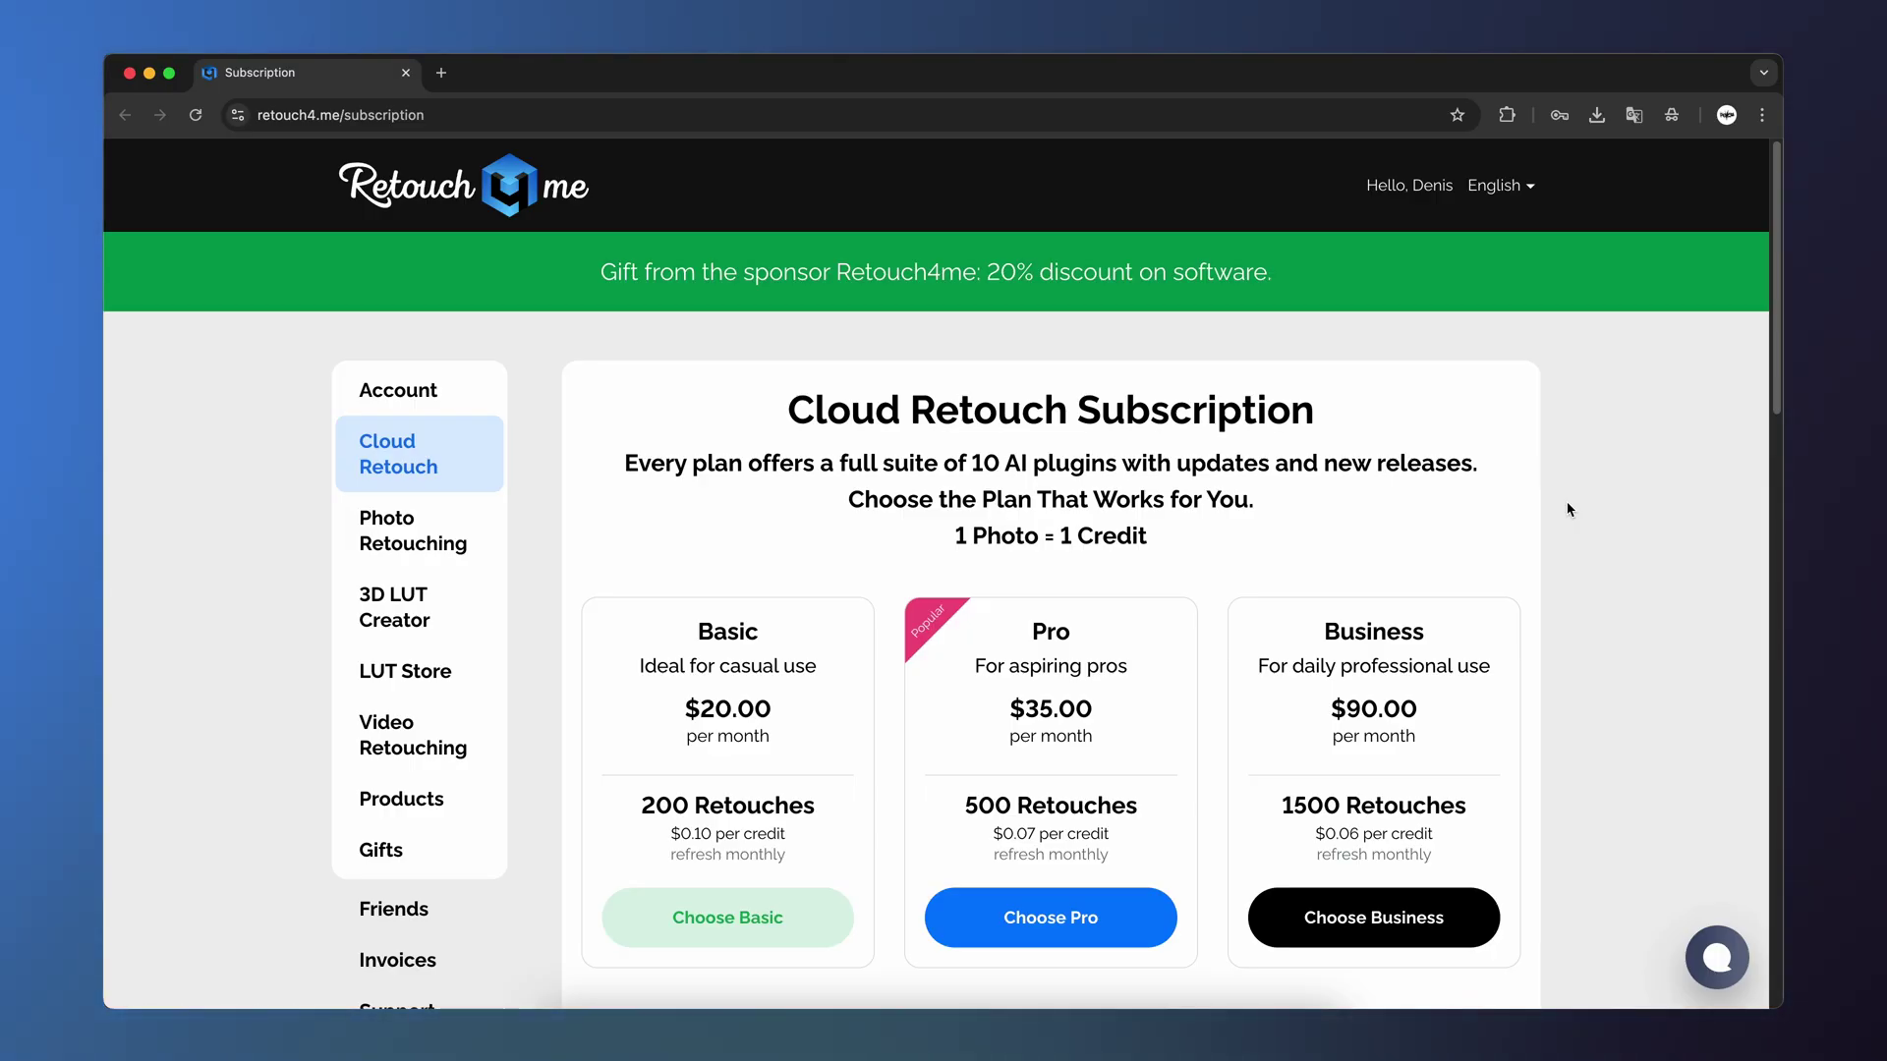
scroll(1567, 501, down, 5)
scroll(1566, 501, down, 4)
scroll(1569, 508, down, 3)
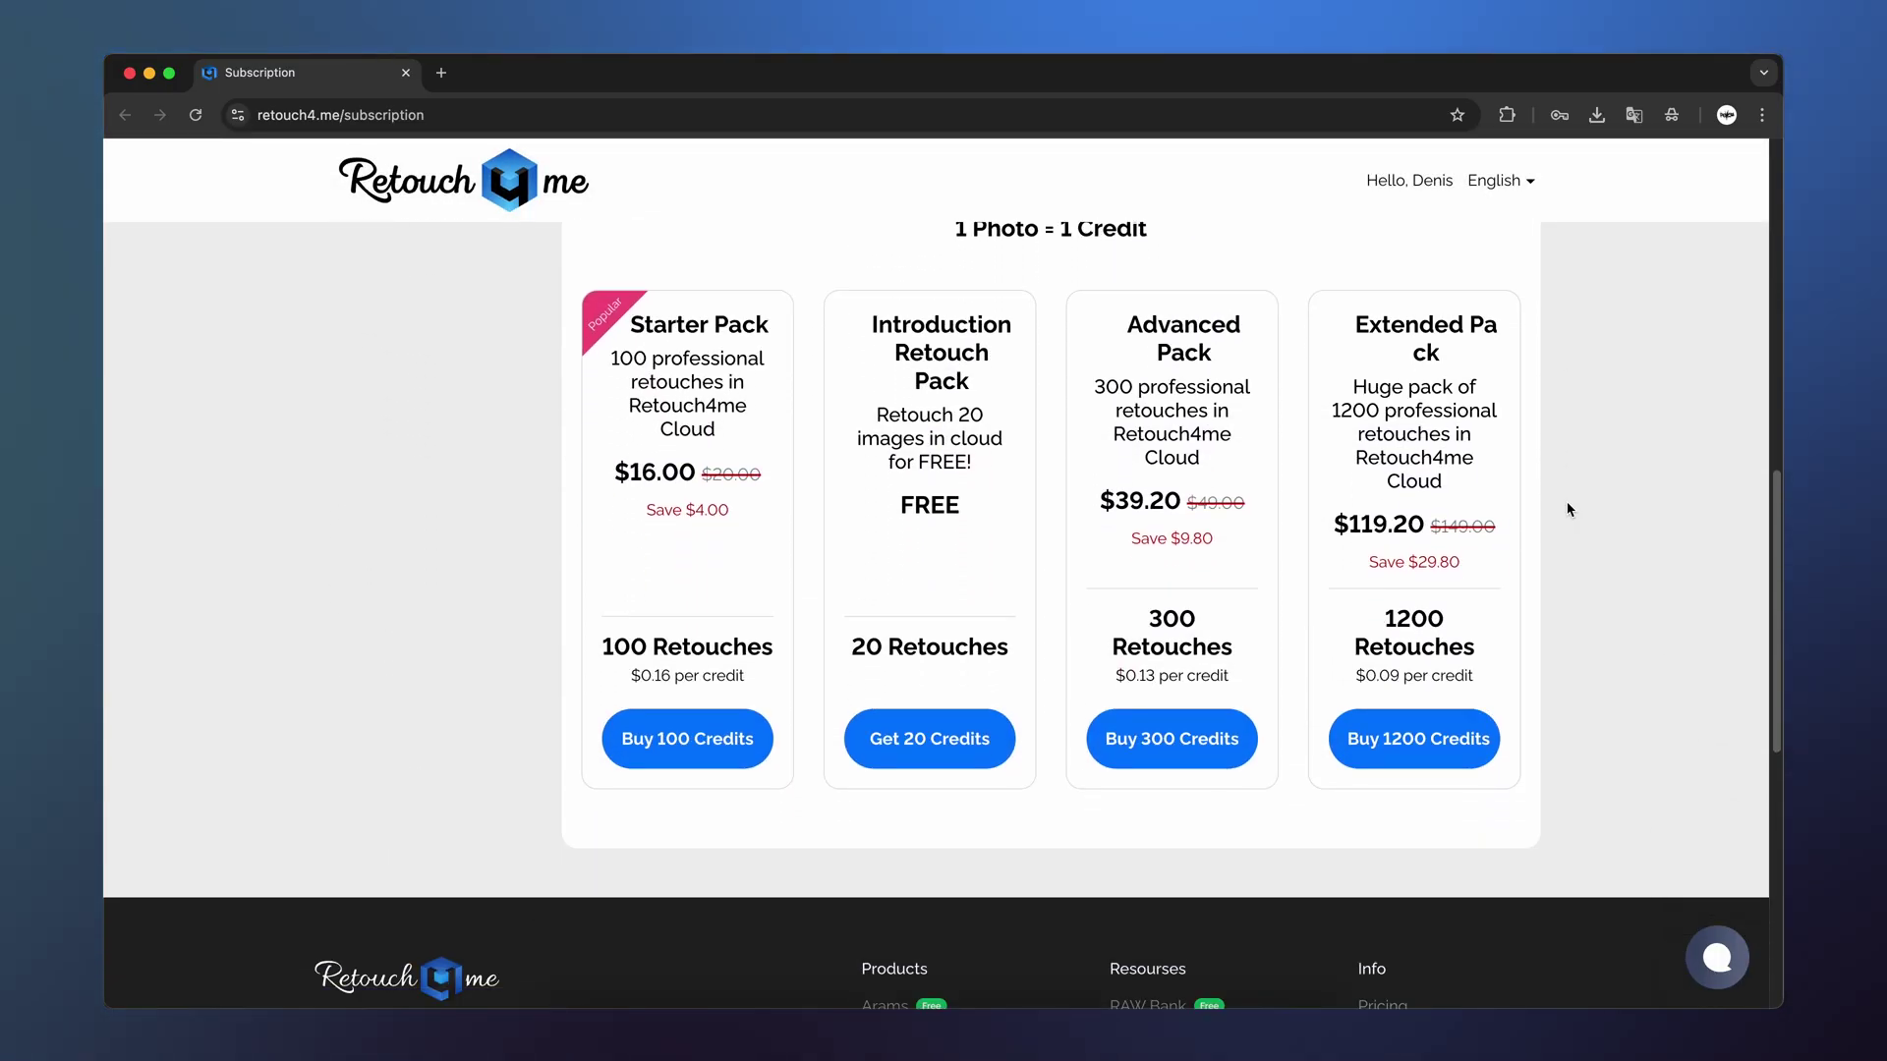
scroll(1568, 508, up, 4)
scroll(1567, 509, up, 10)
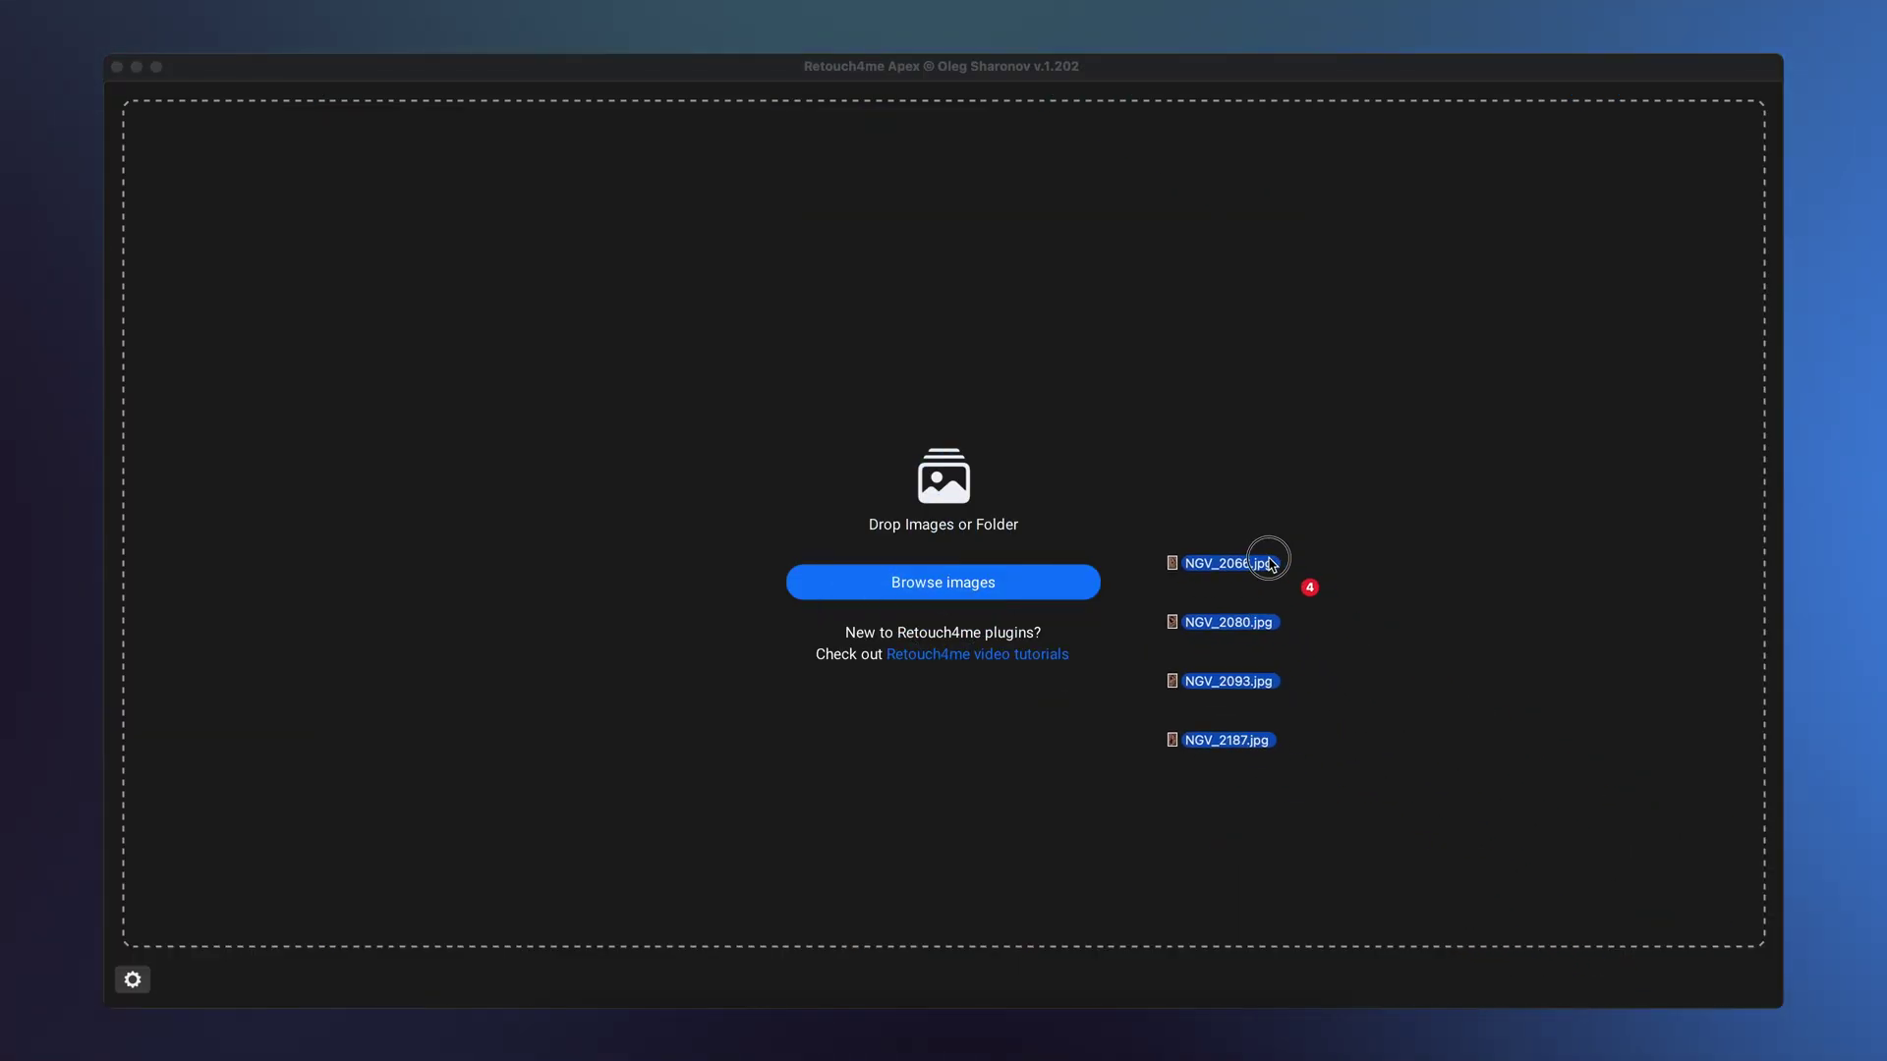
- Load the four portraits, retouch the first with It's my preset and fine-tune Lifting
drag(1270, 563, 1190, 480)
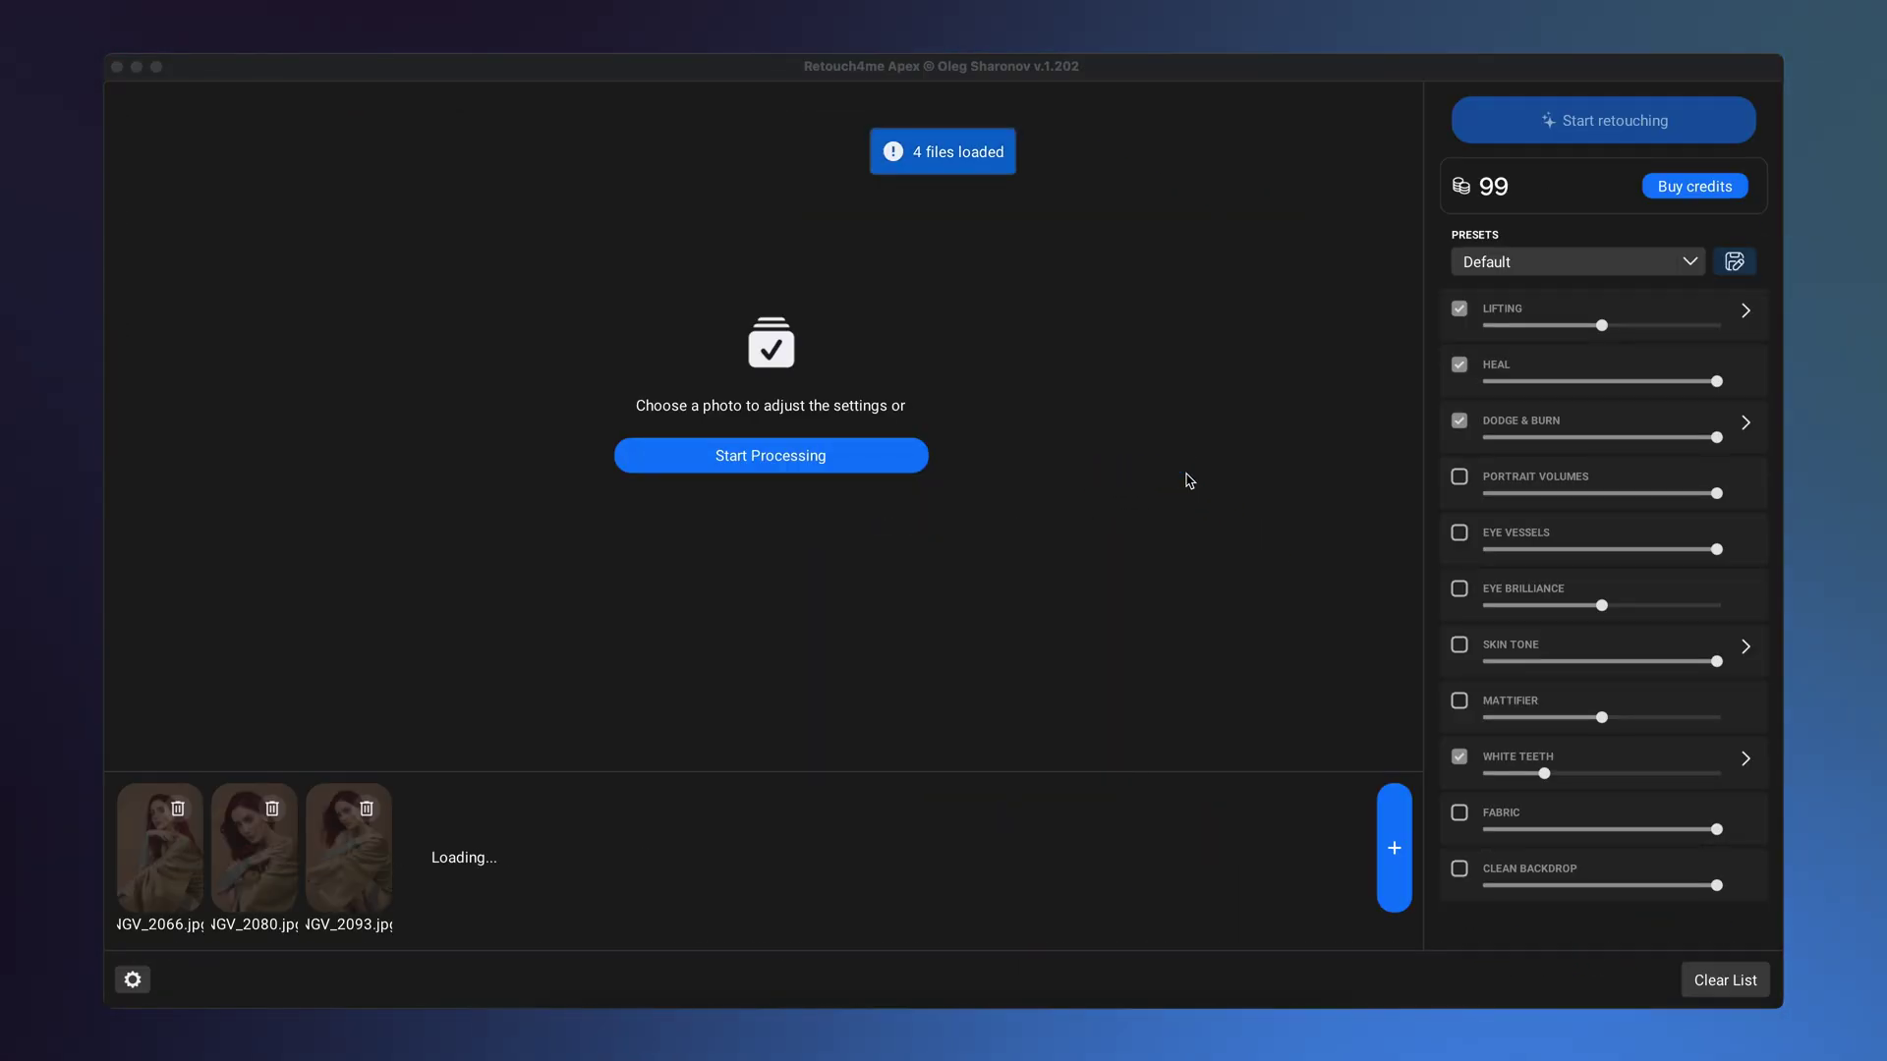
click(159, 863)
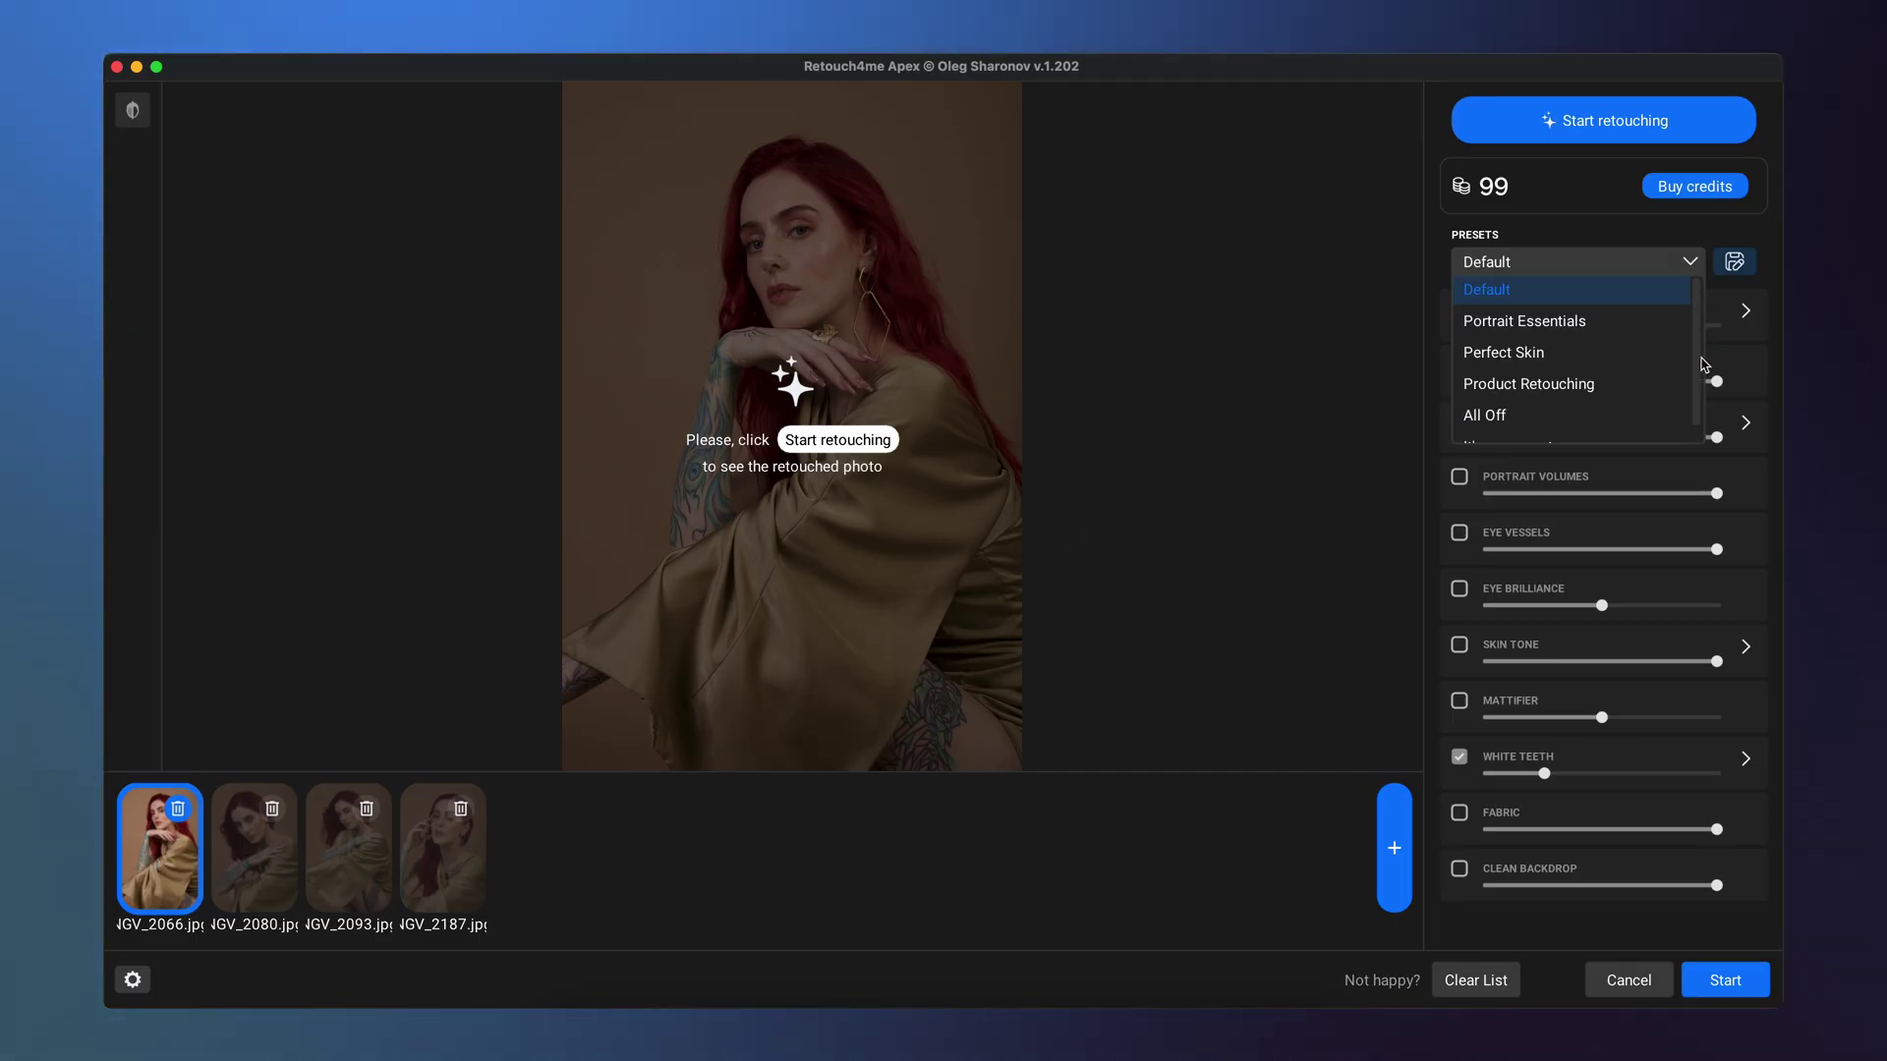
scroll(1704, 363, down, 1)
click(1621, 443)
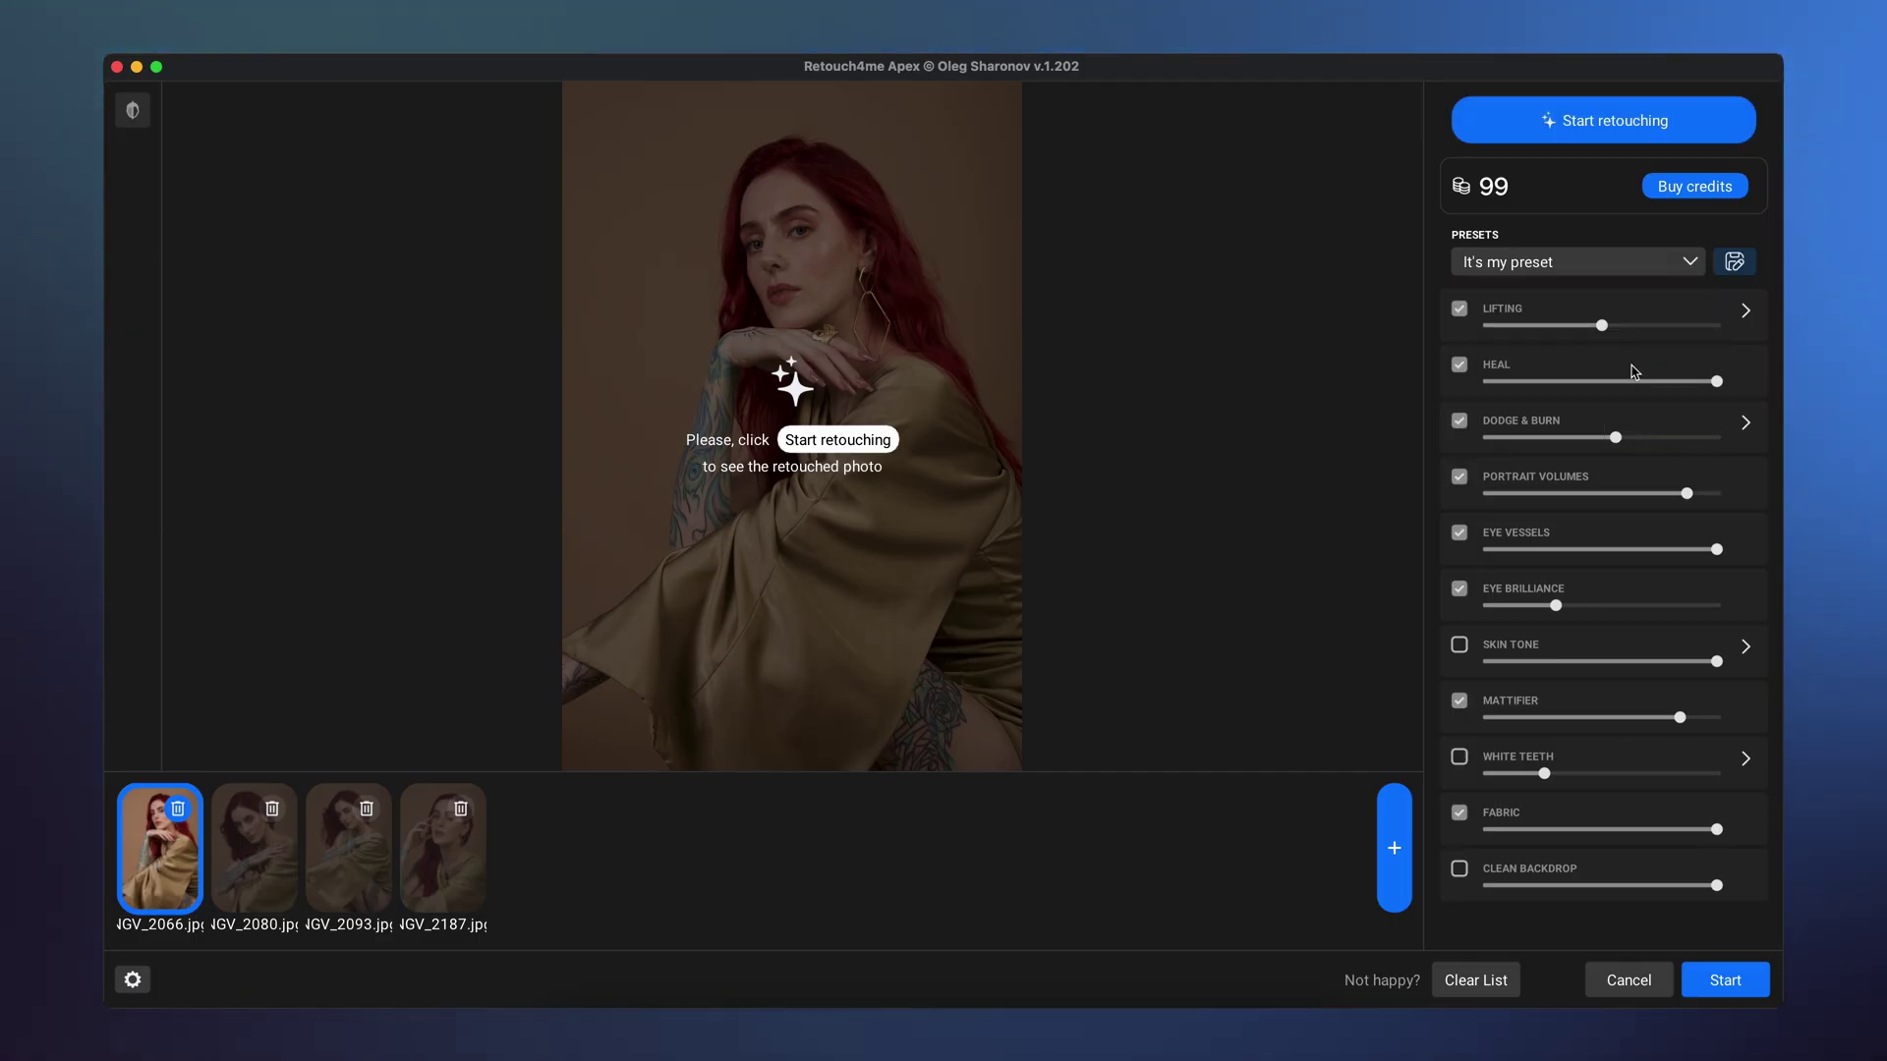
click(1678, 131)
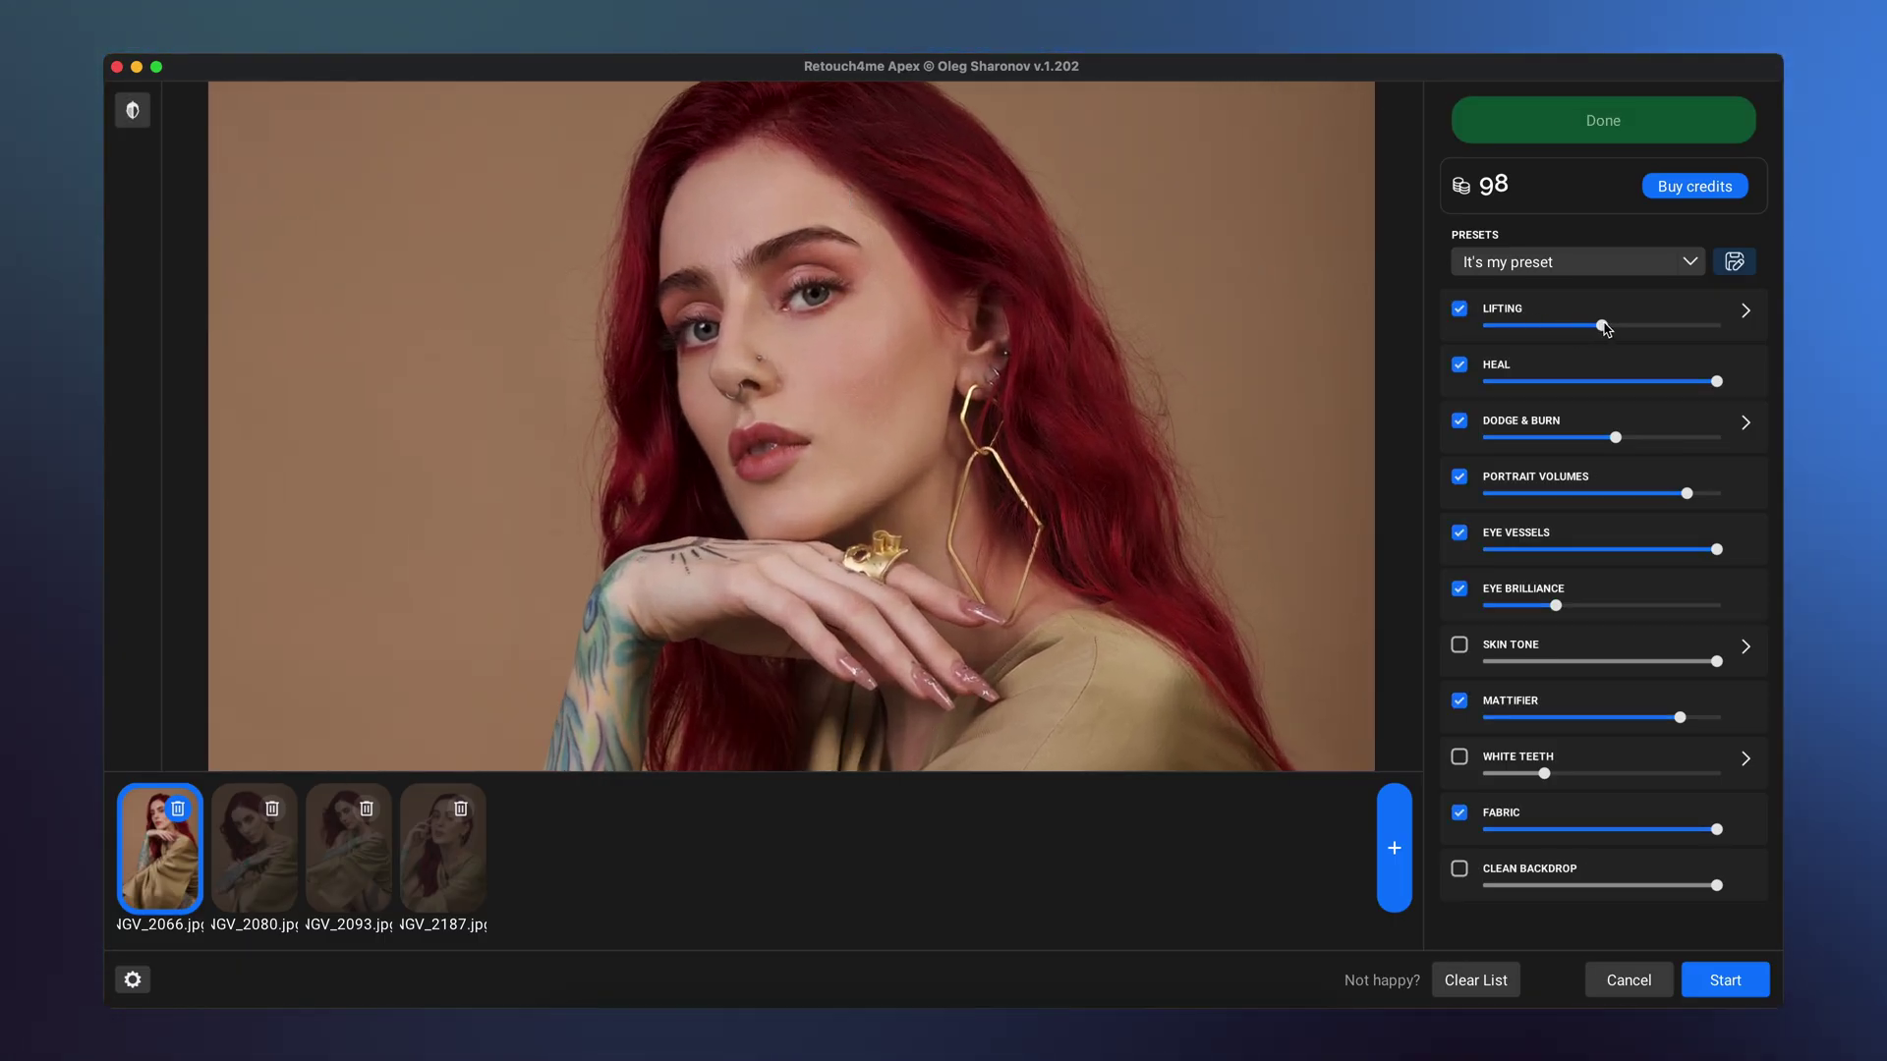
drag(1601, 326, 1562, 336)
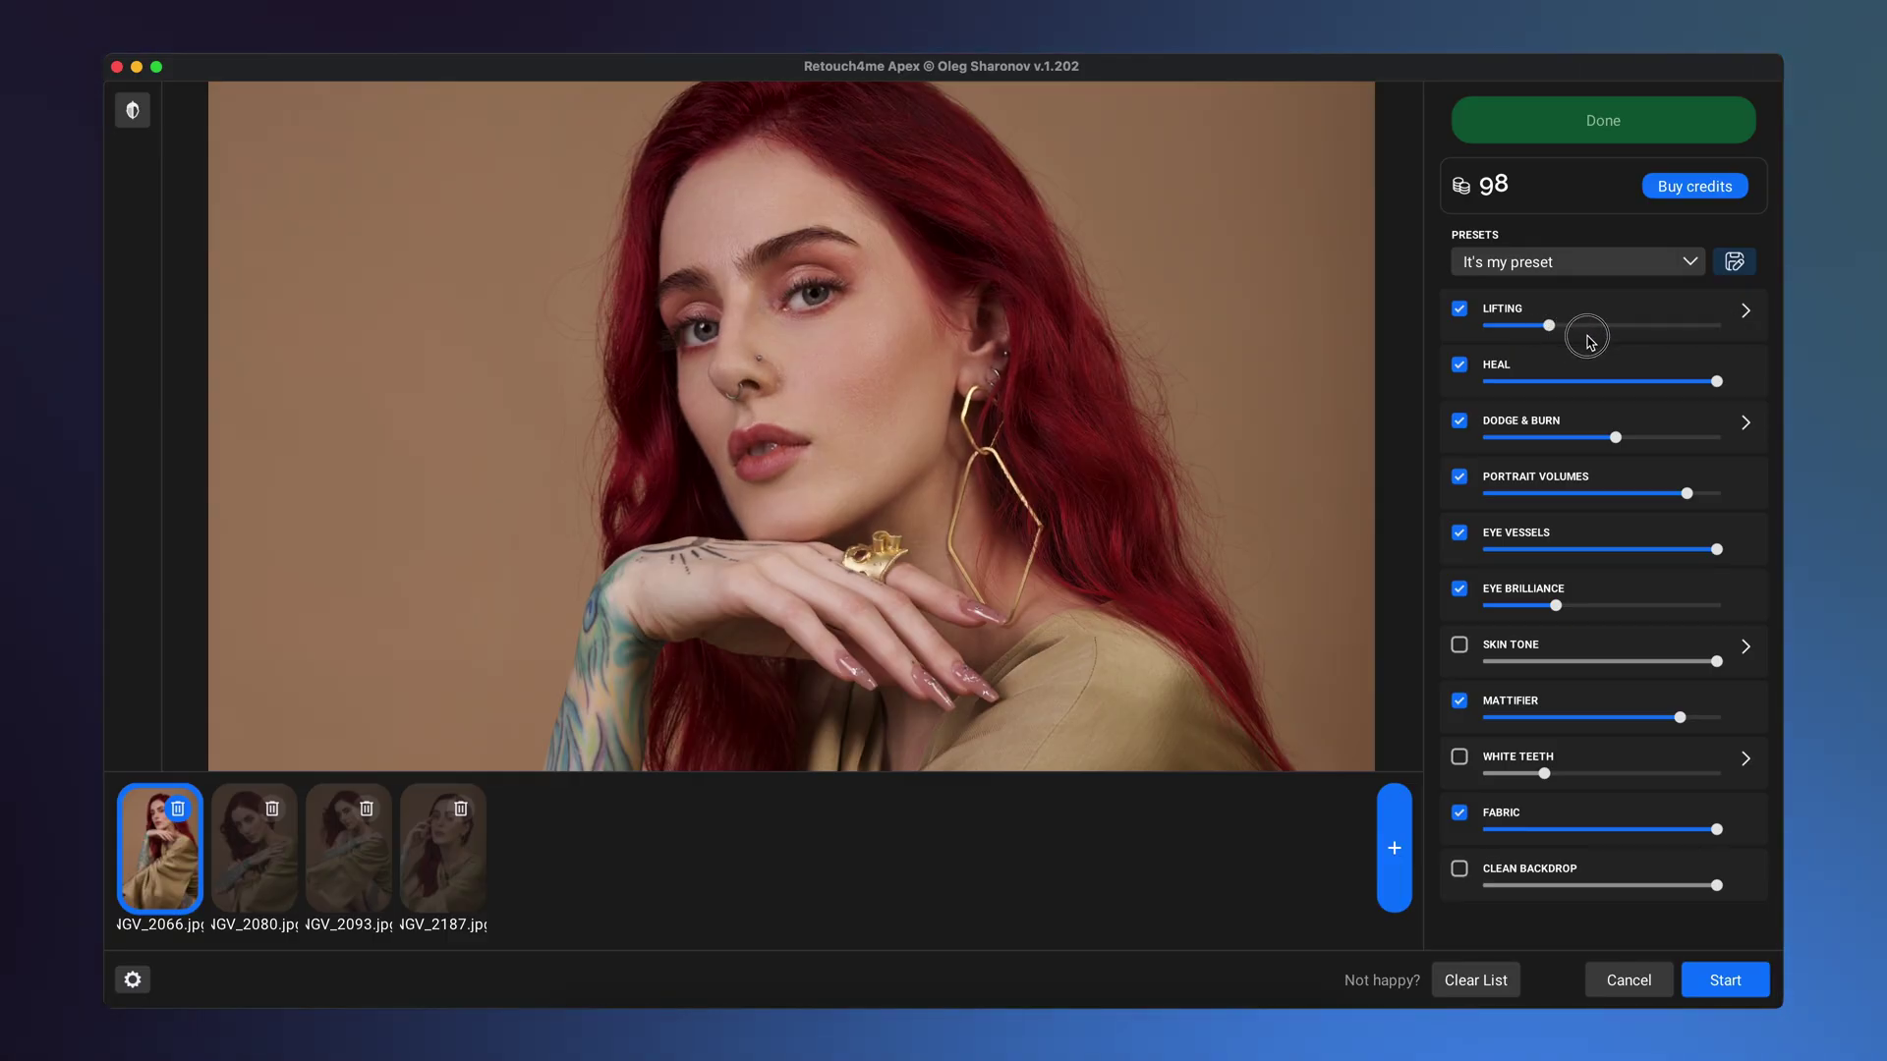
click(254, 847)
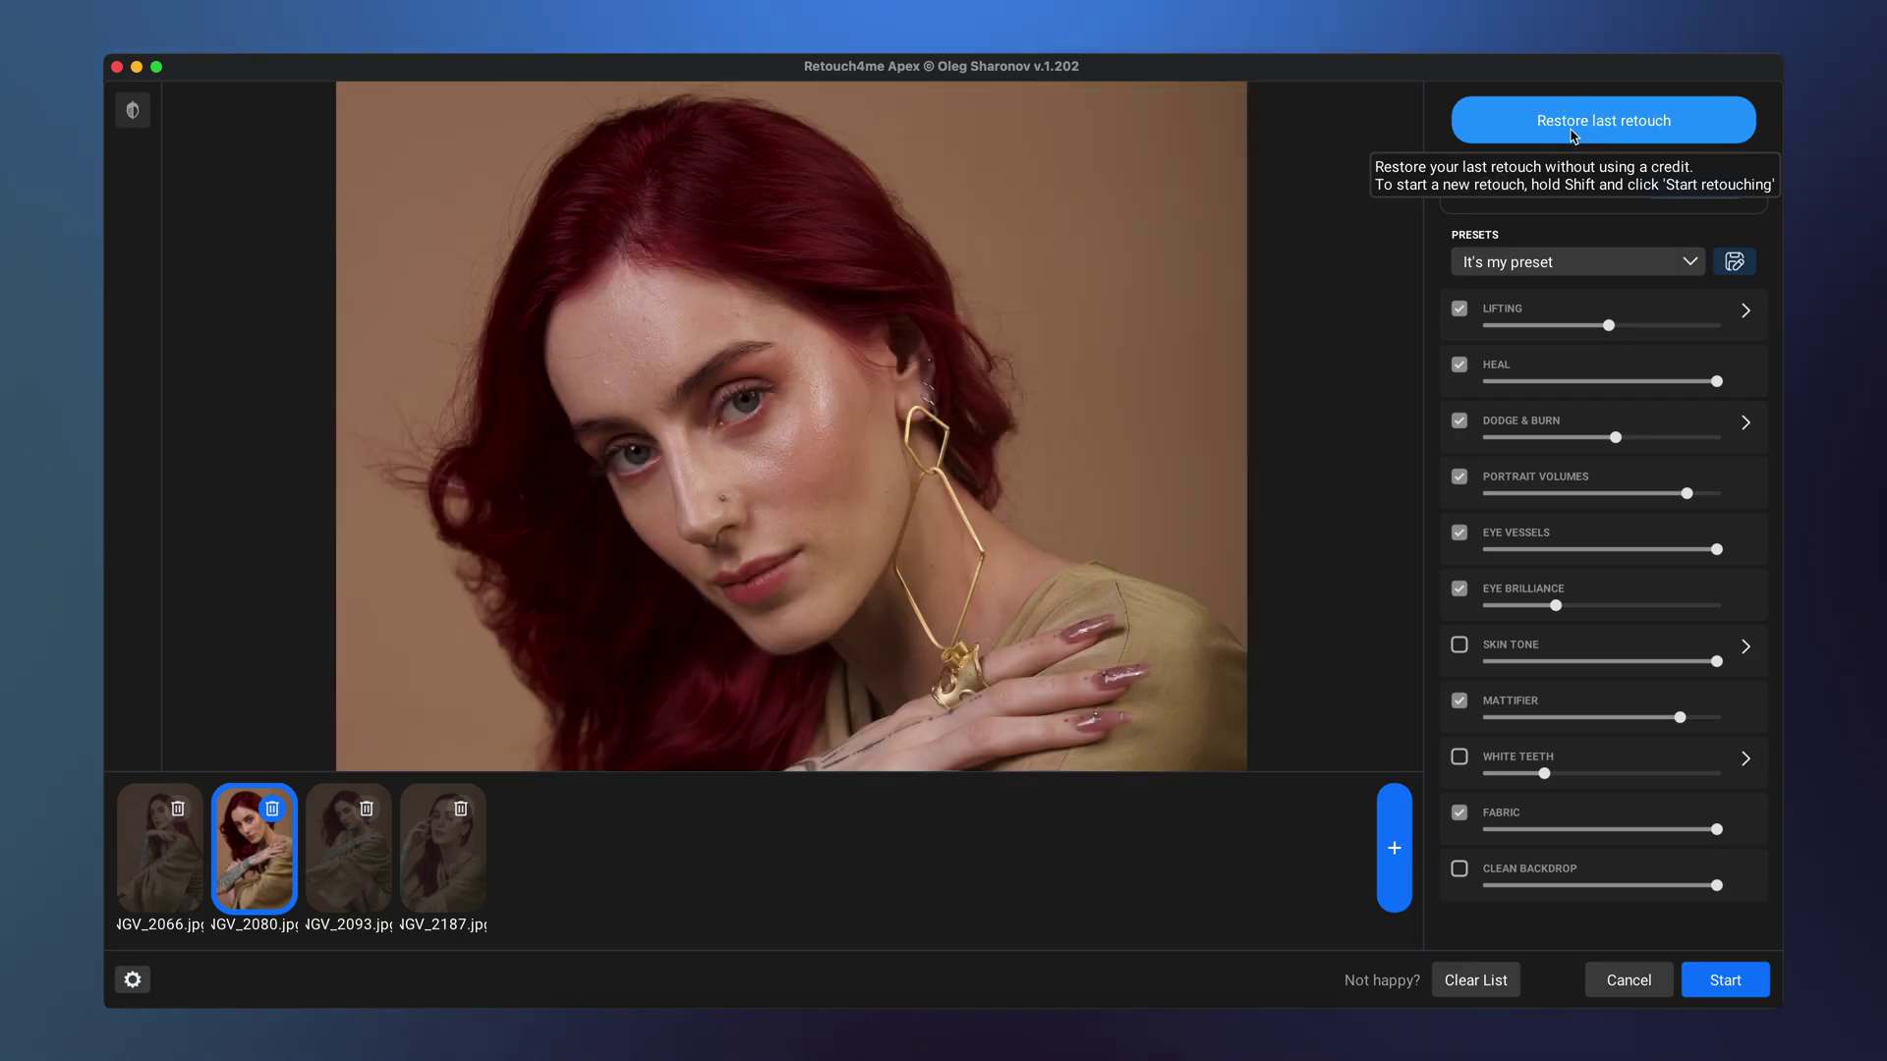
- Restore the second portrait's last retouch, review all four thumbnails, and start batch processing
click(1603, 120)
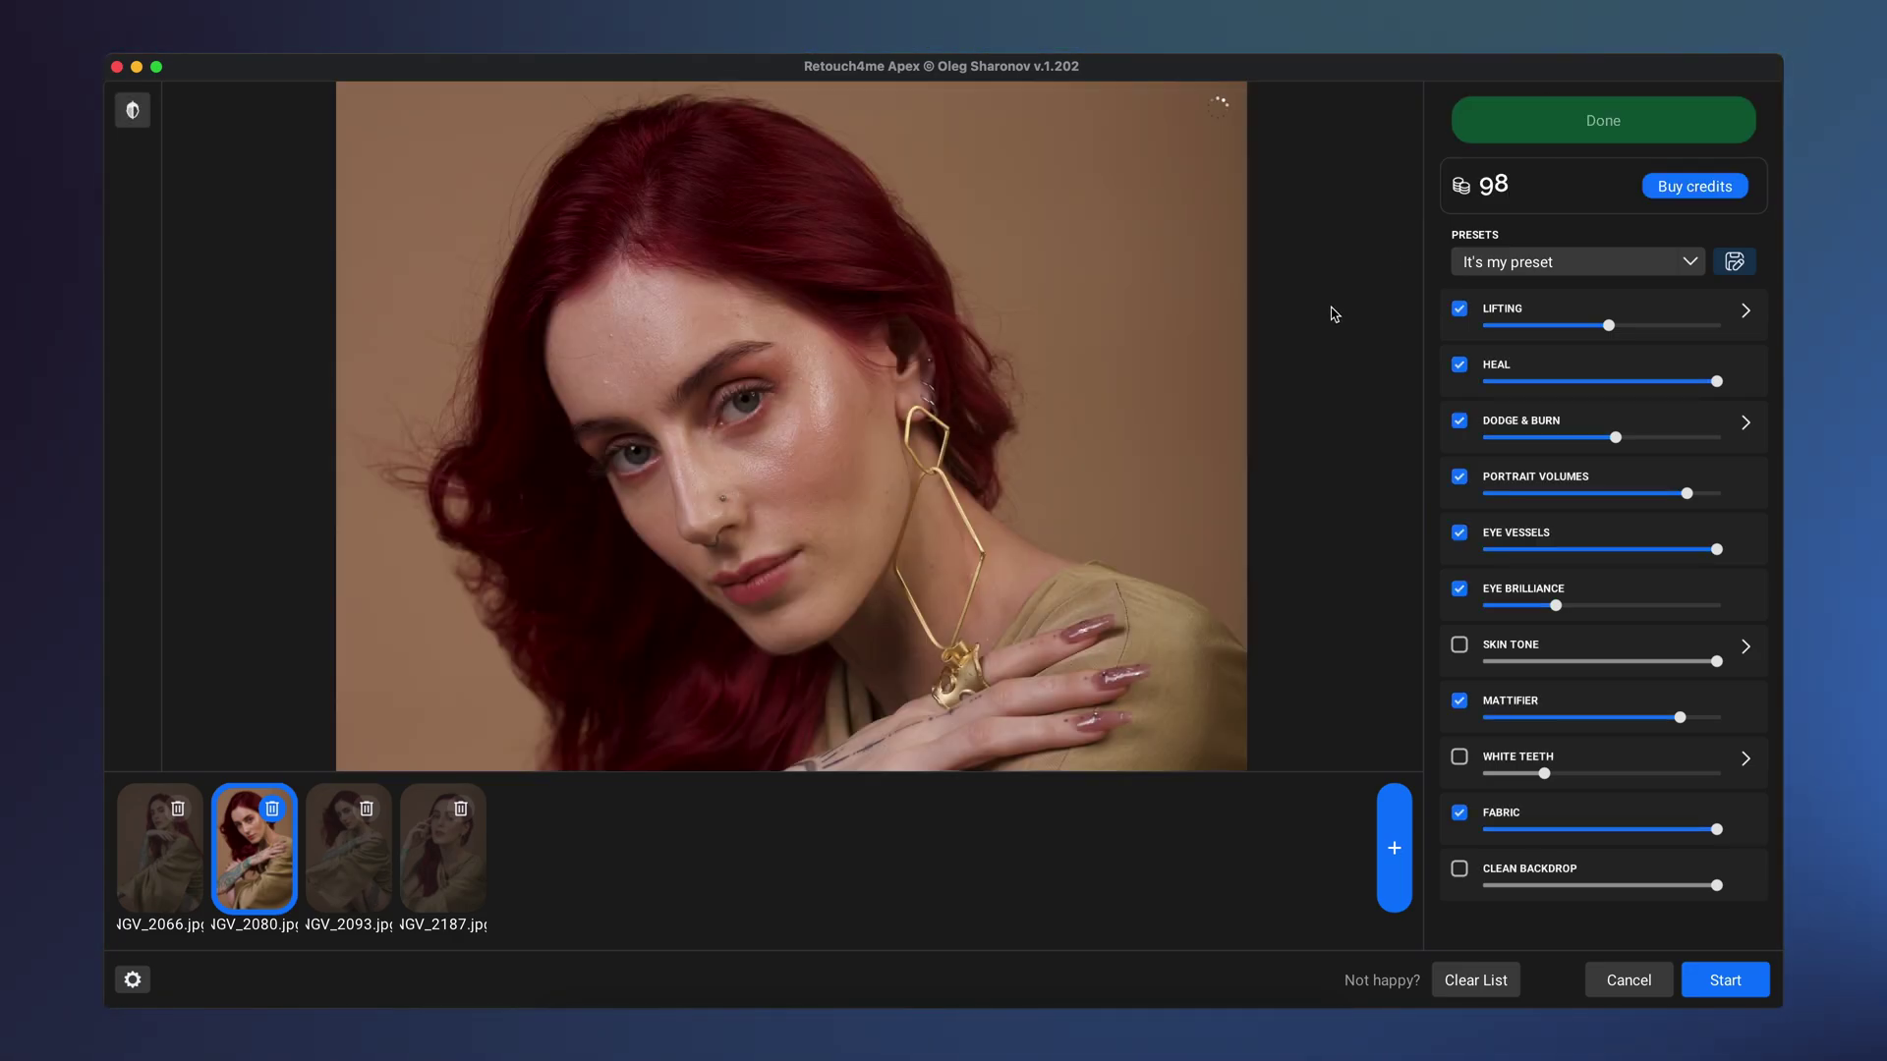
click(177, 846)
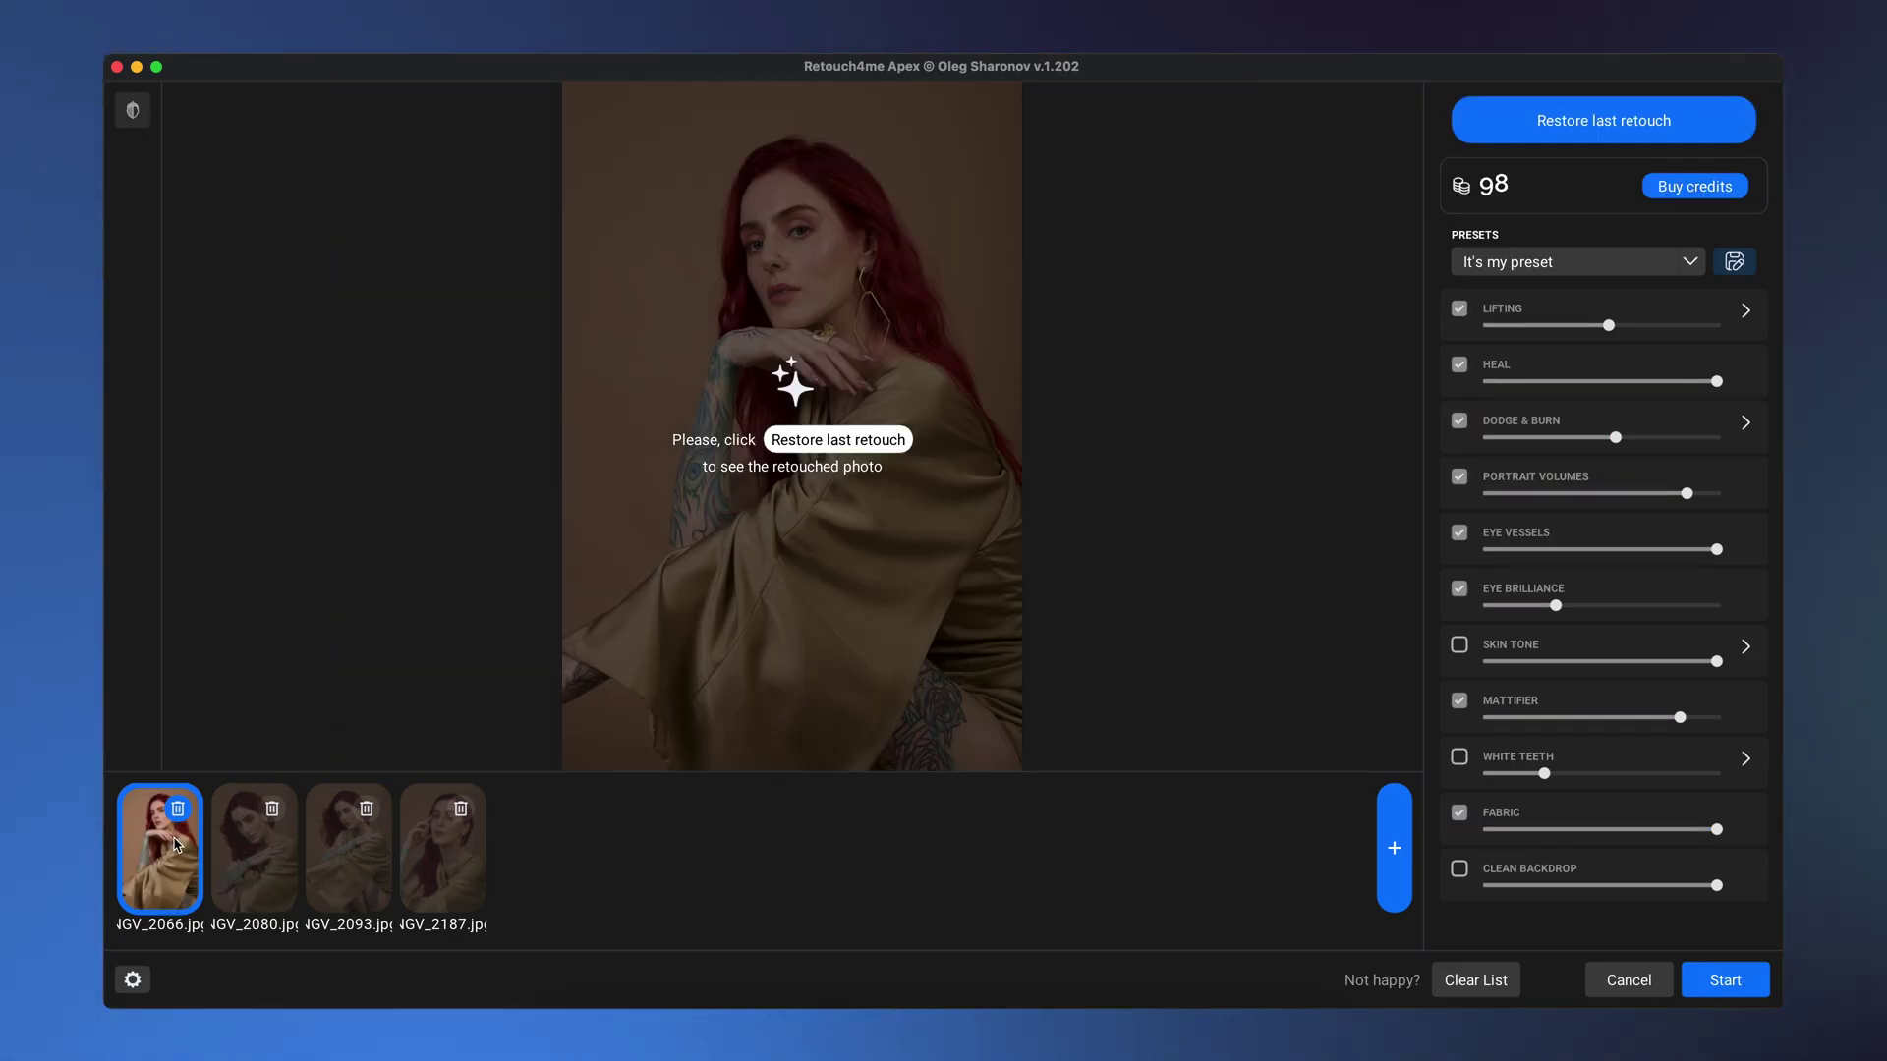
click(271, 851)
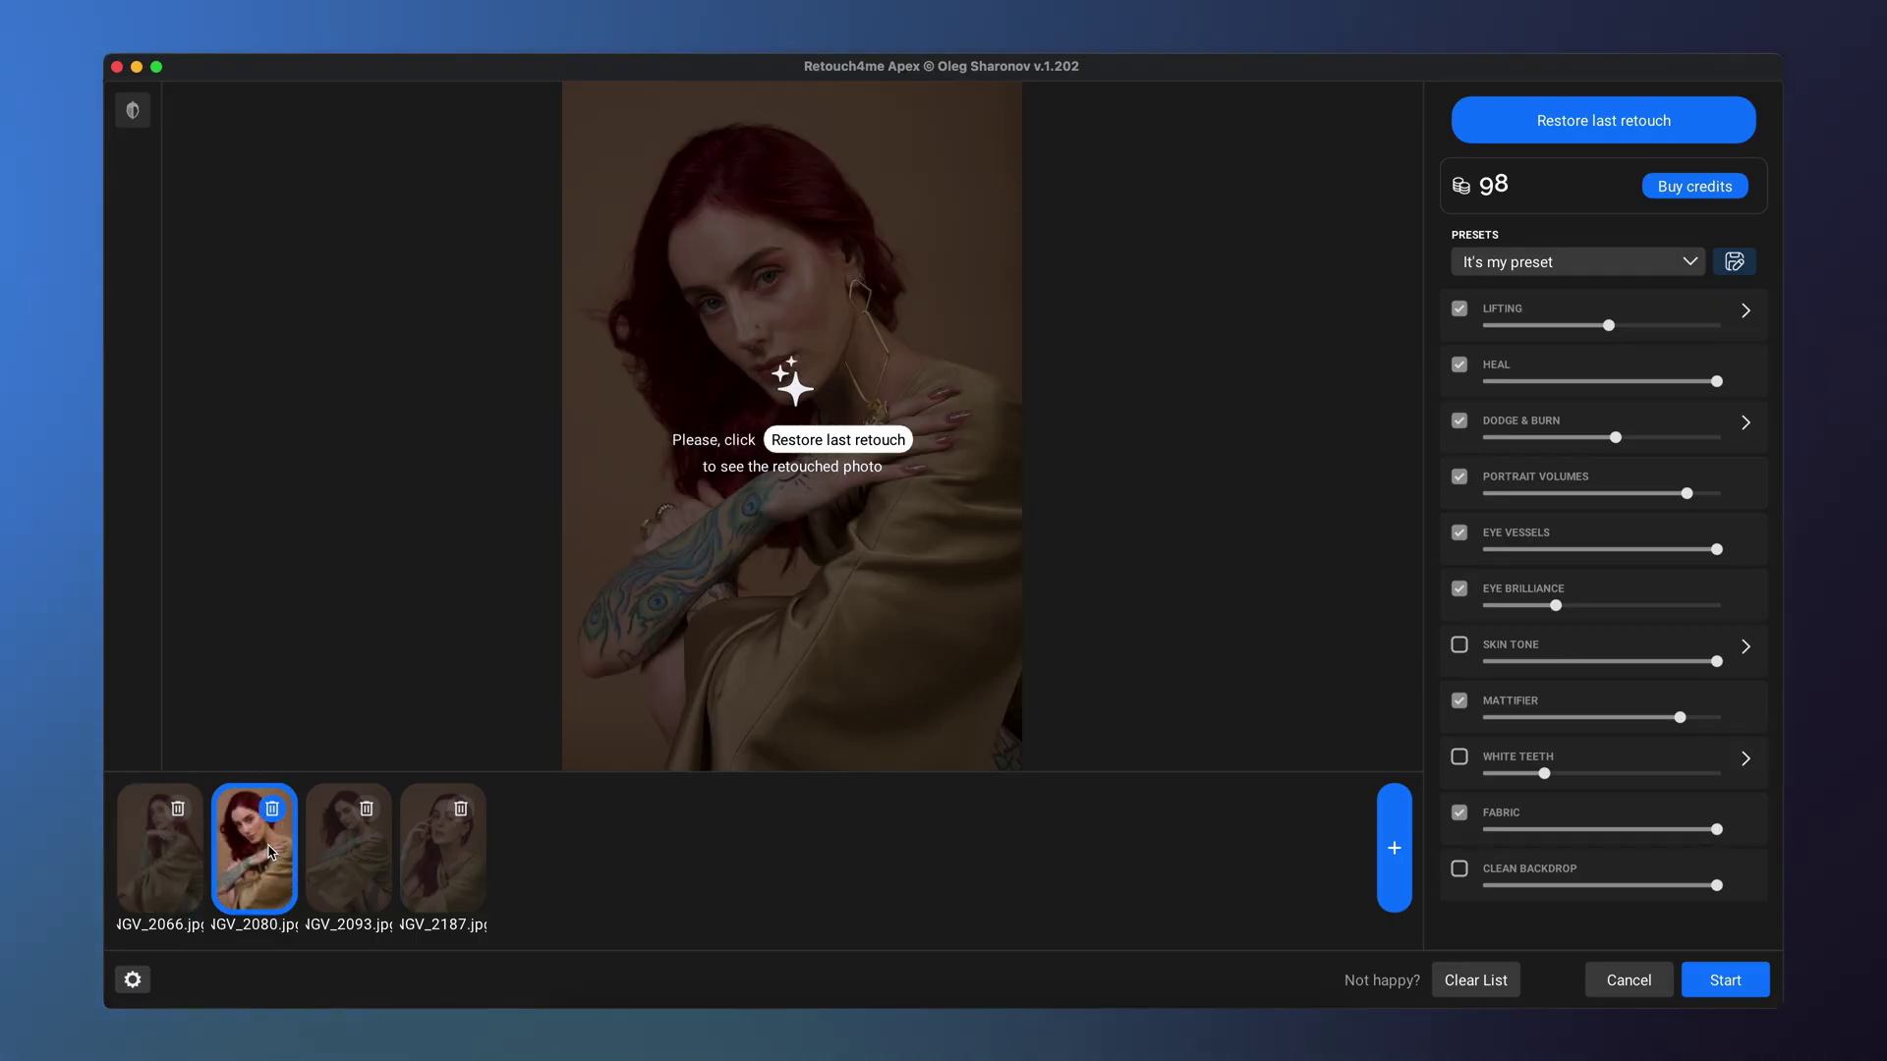
click(357, 850)
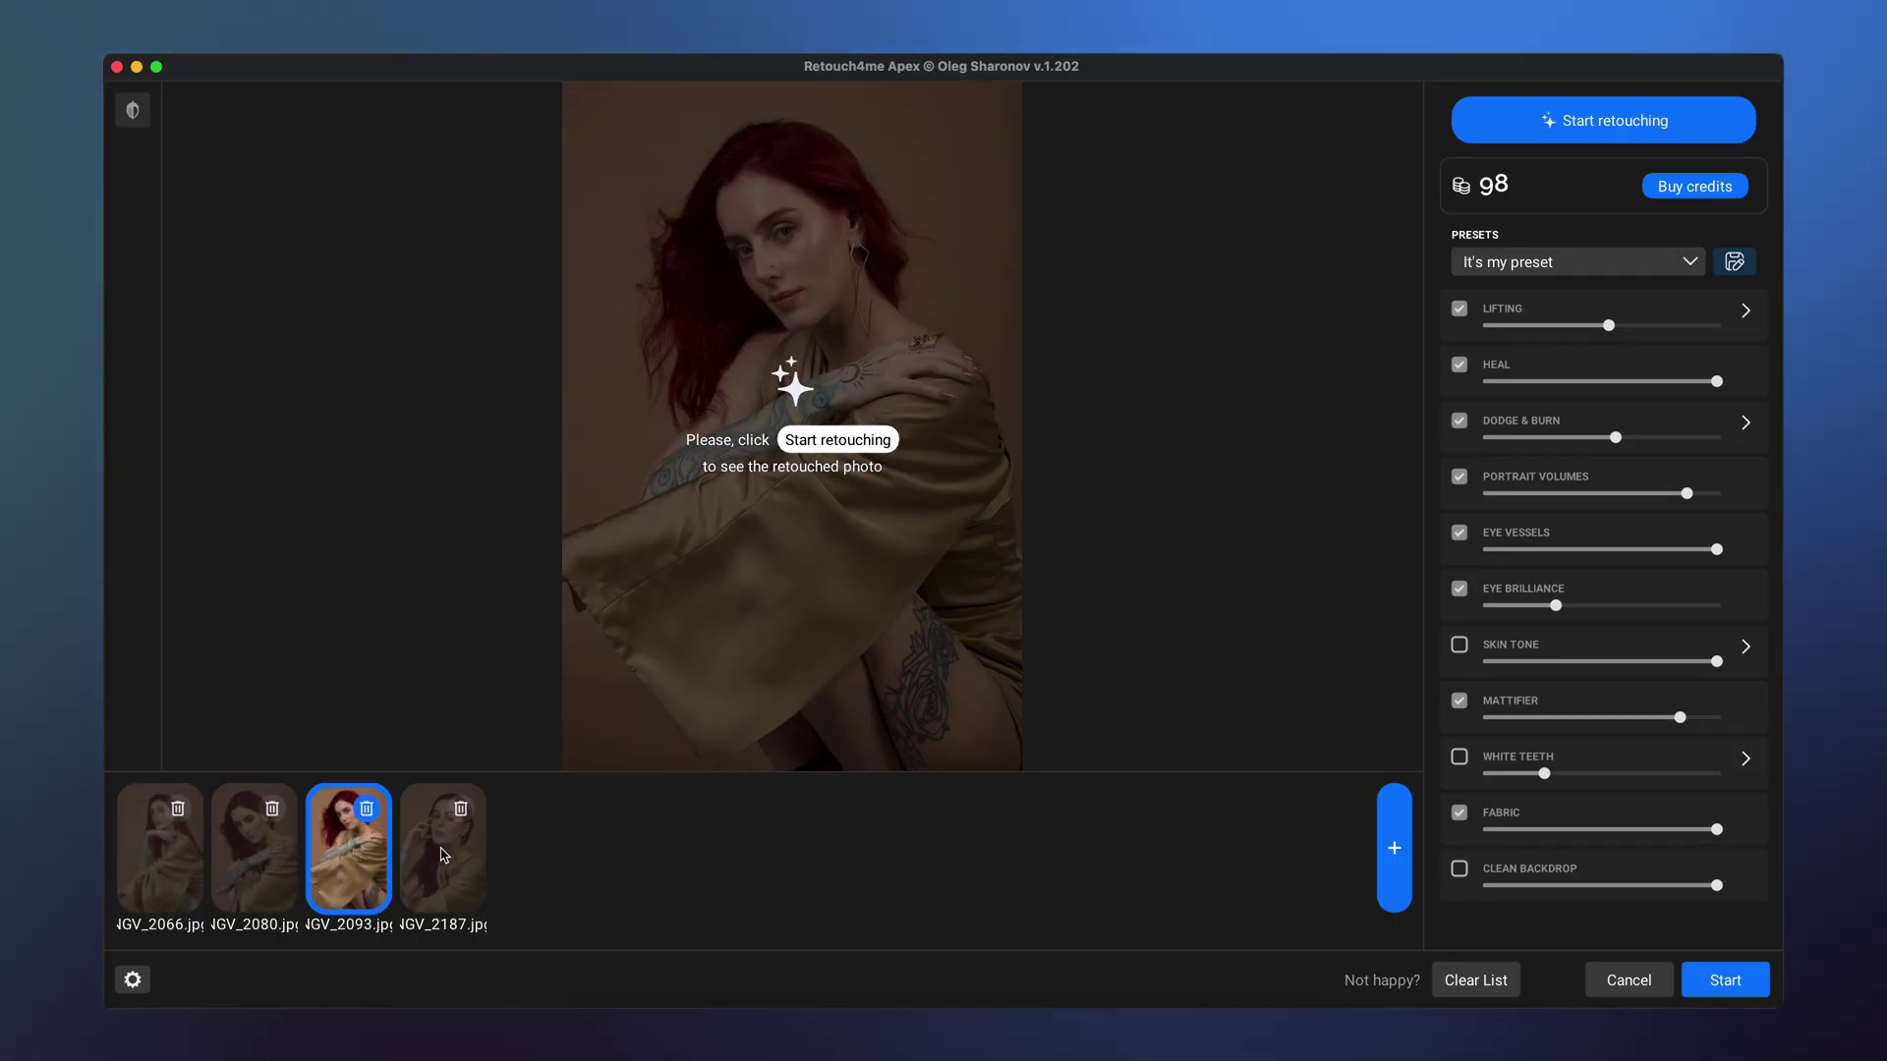
click(447, 855)
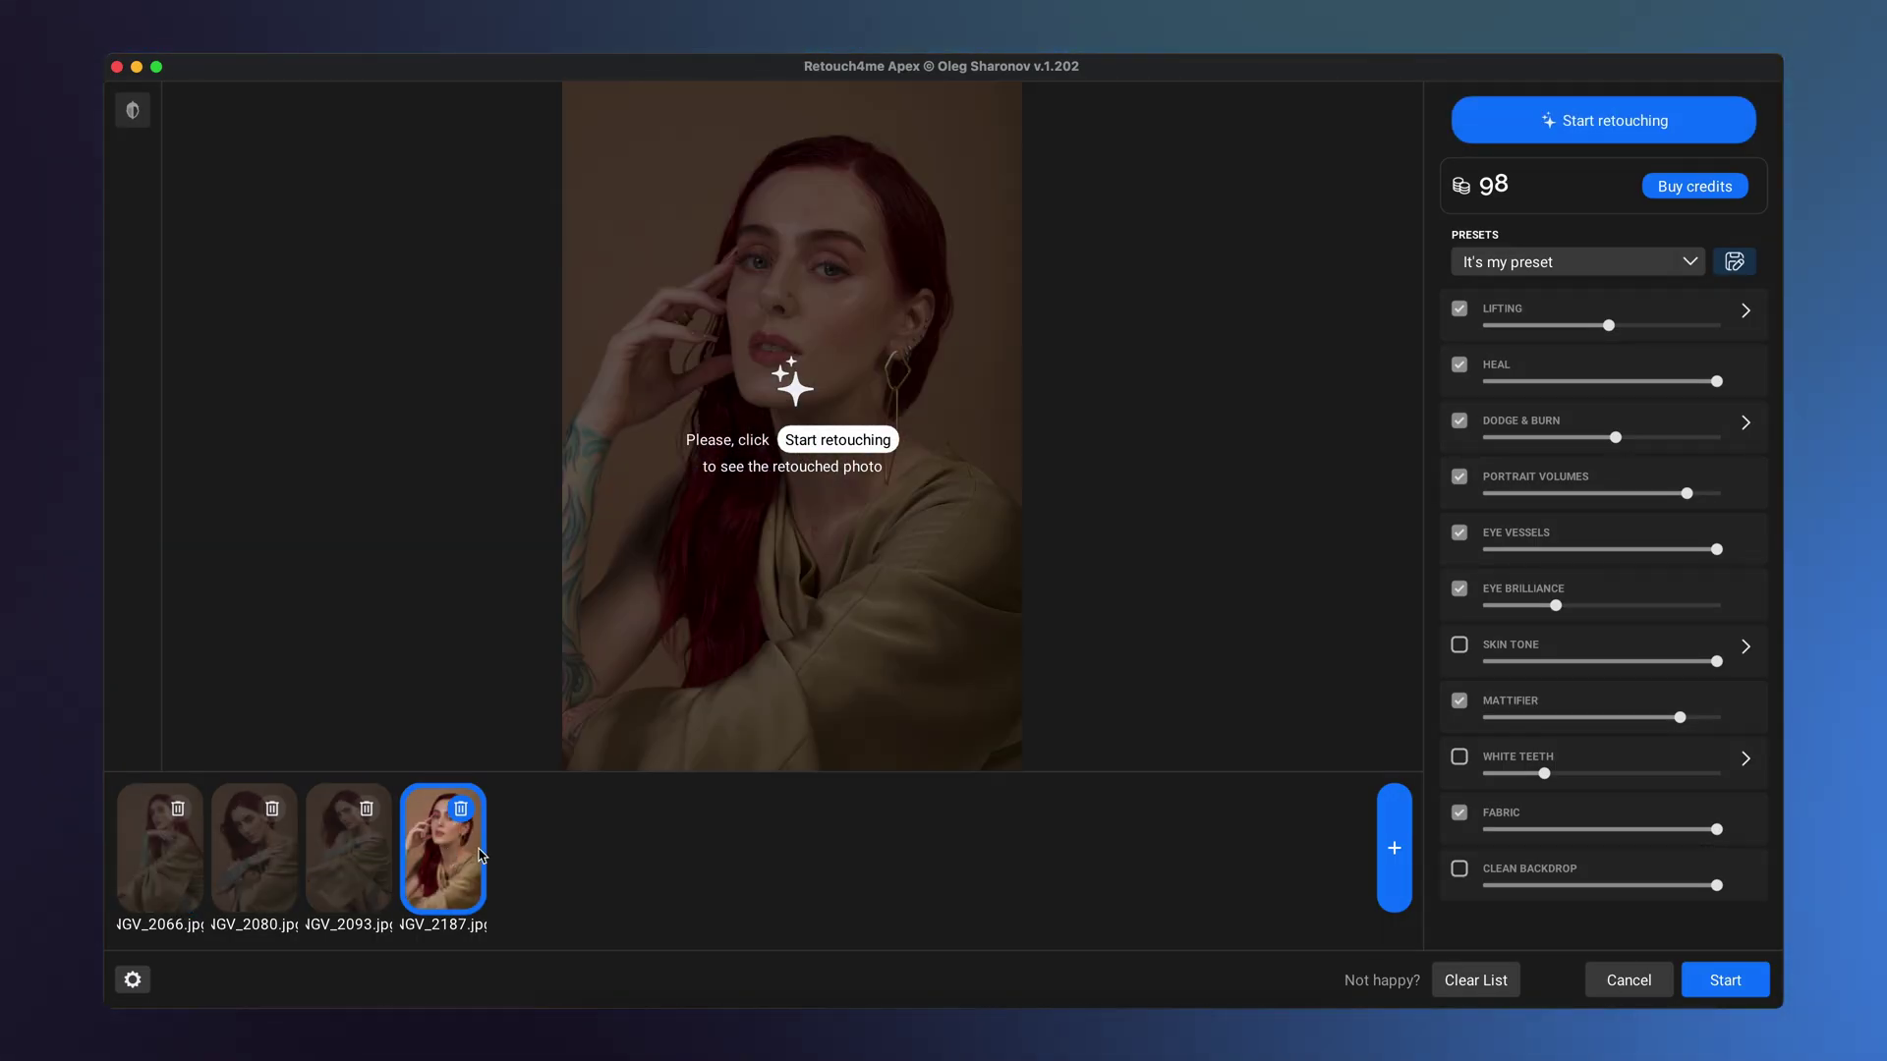
click(1711, 980)
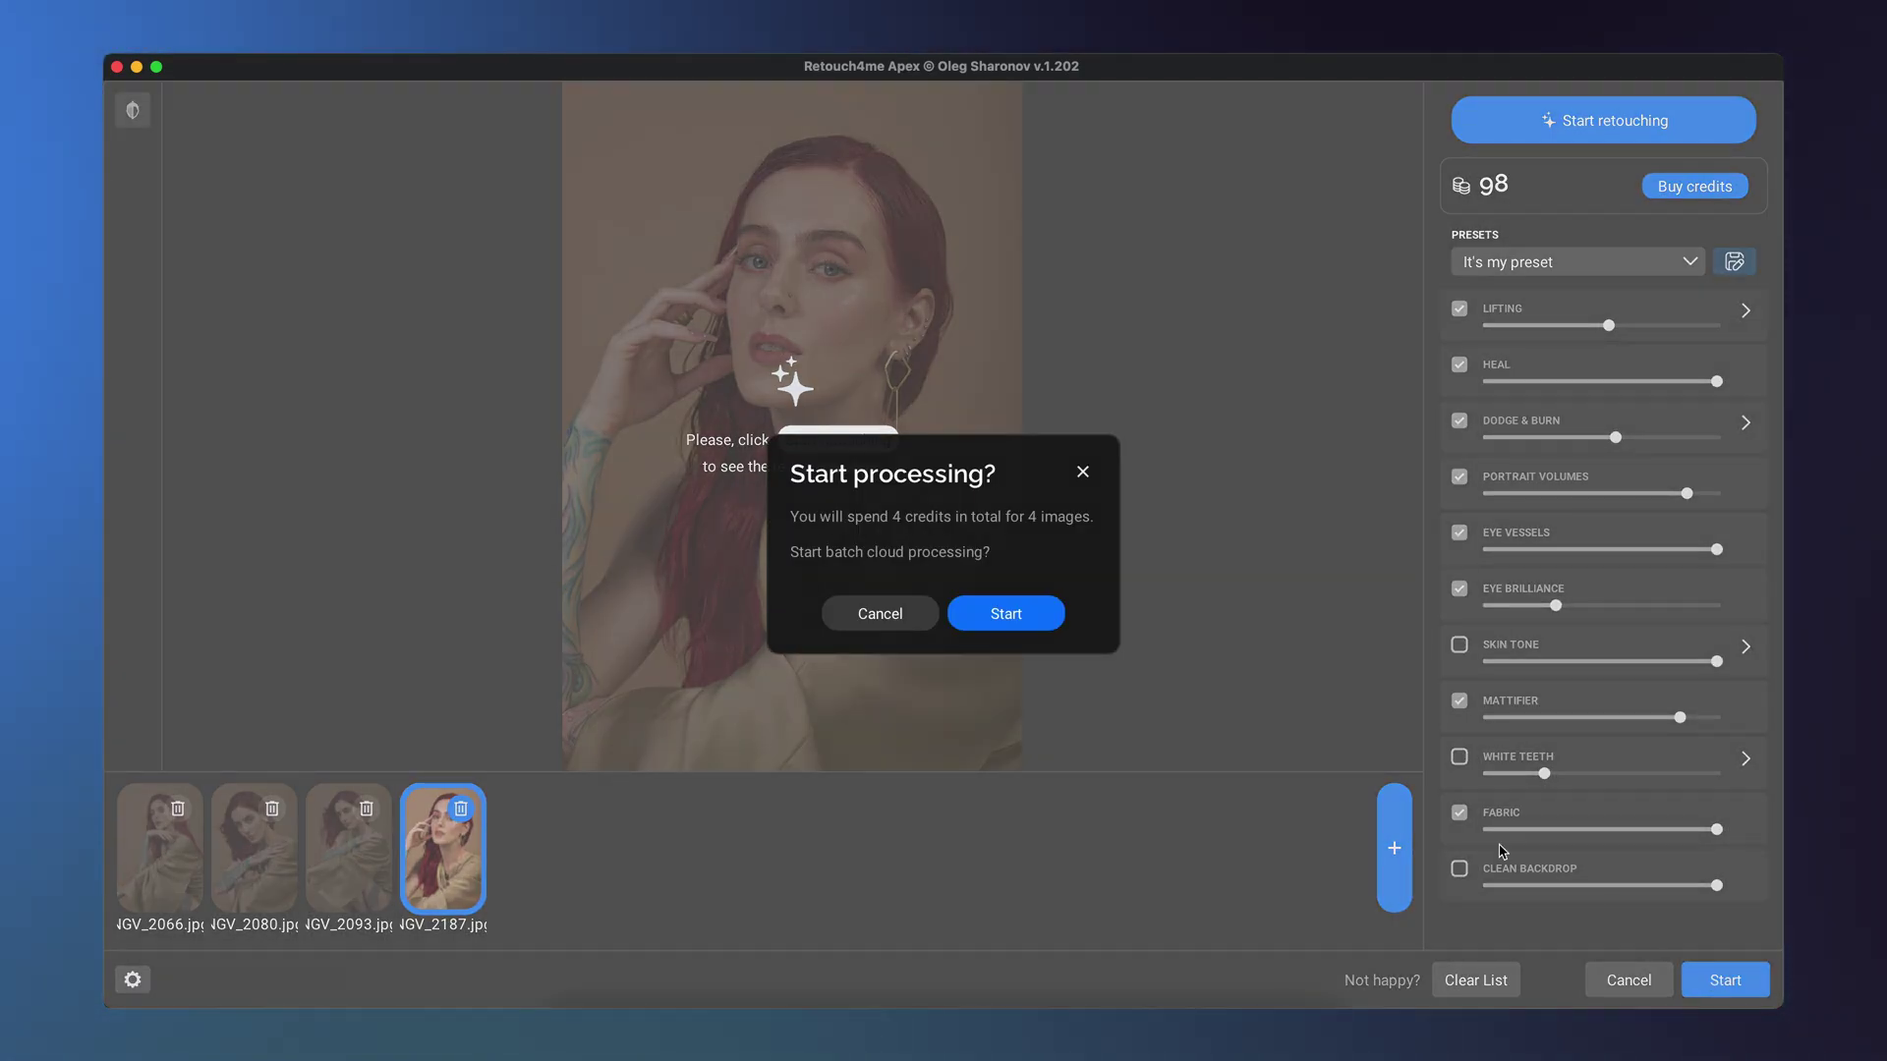
- Confirm cloud processing of the four portraits, with results saved to the Downloads folder
click(1018, 619)
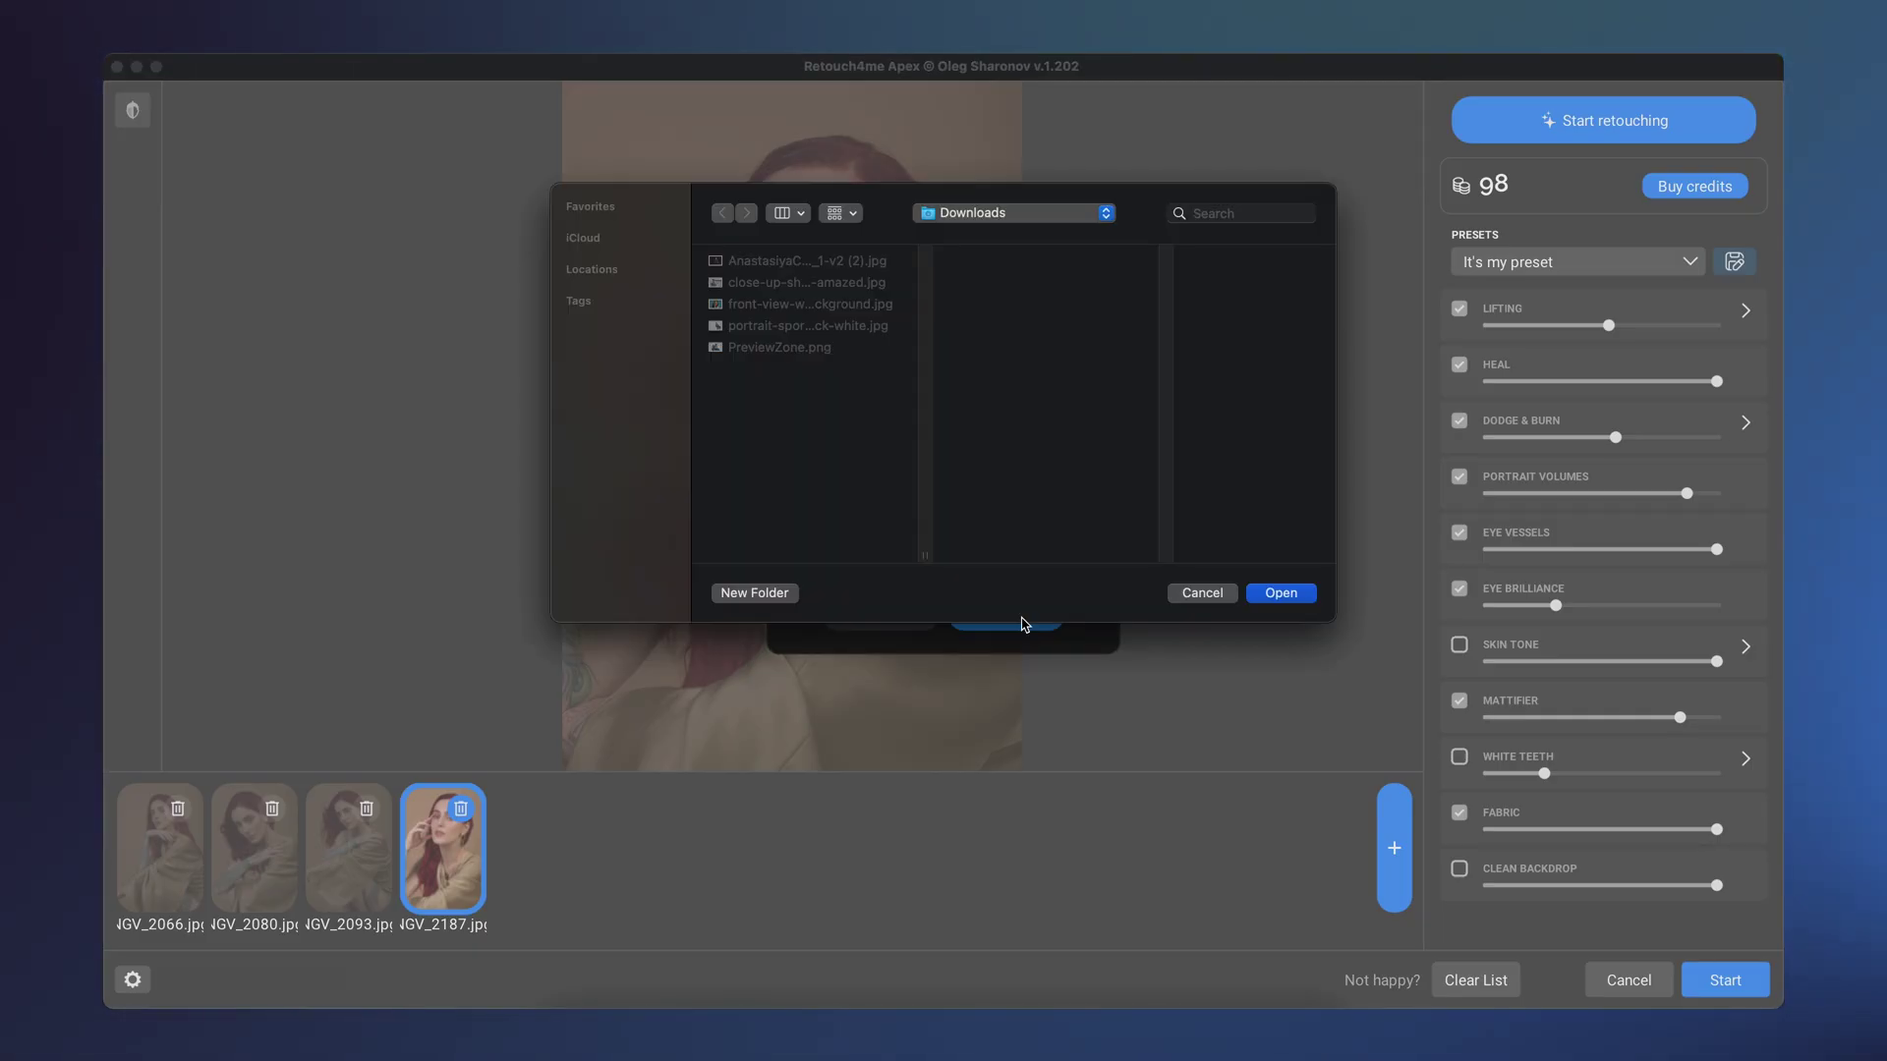
click(1278, 593)
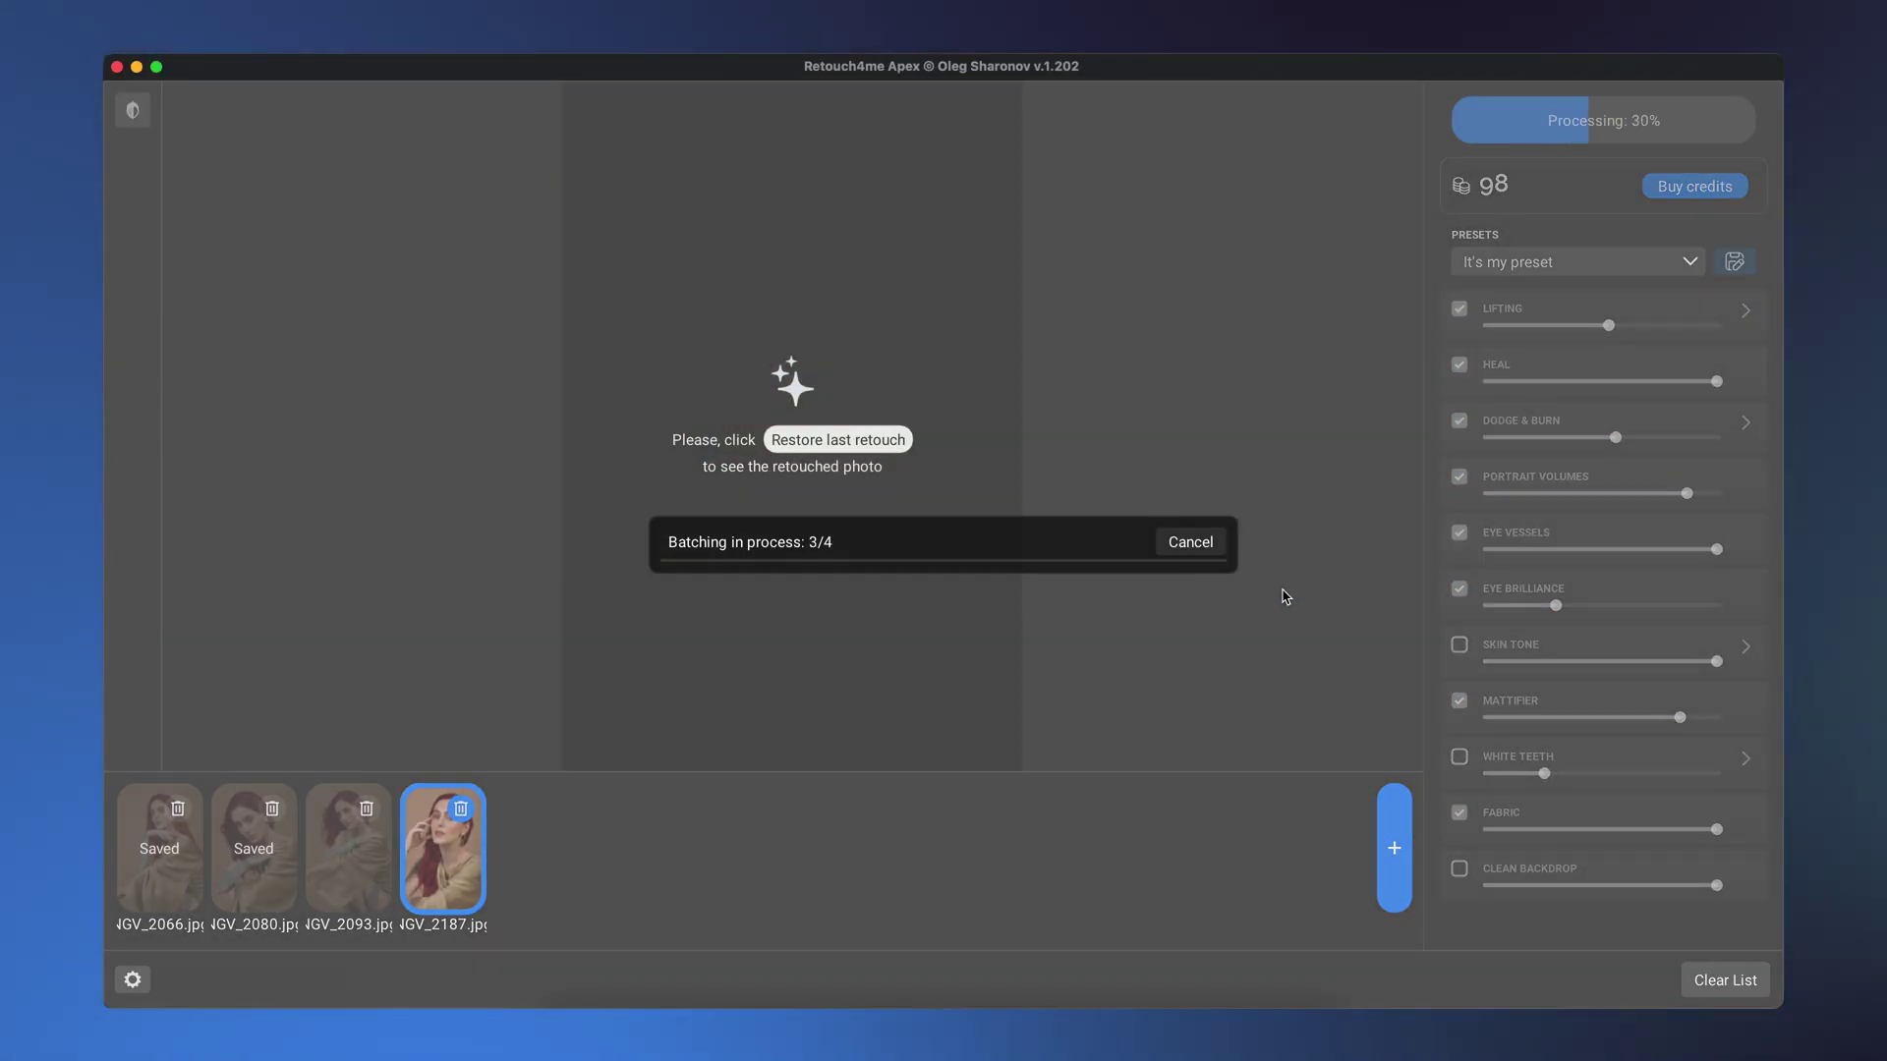